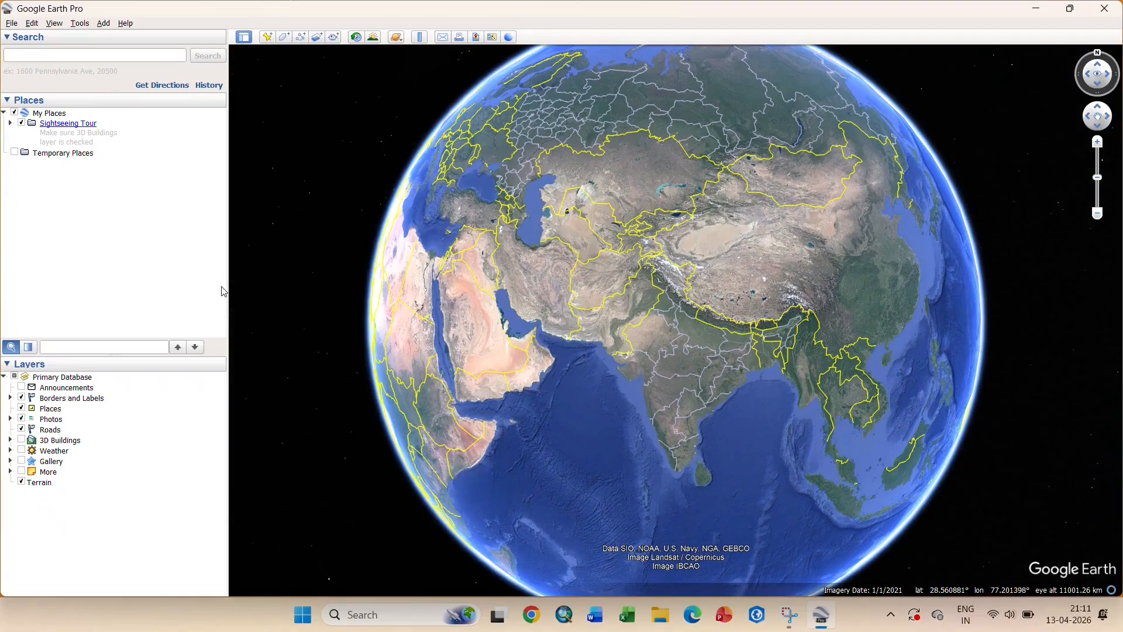
- Collapse the sidebar panels, then search 'lucknow' and fly to Lucknow, Uttar Pradesh
left_click(66, 36)
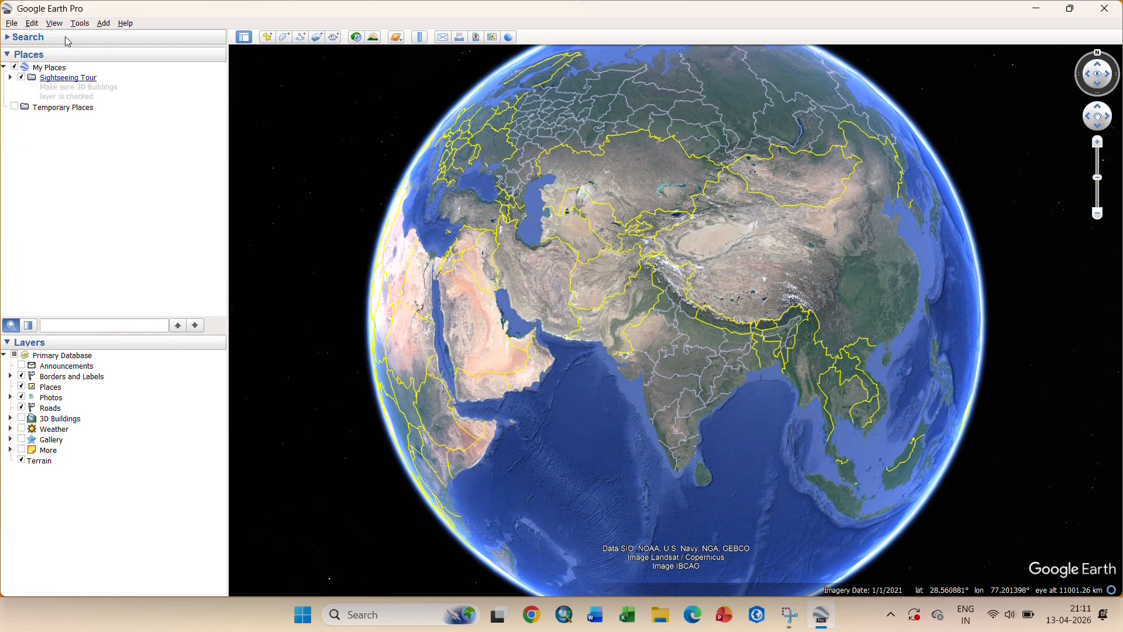
left_click(7, 55)
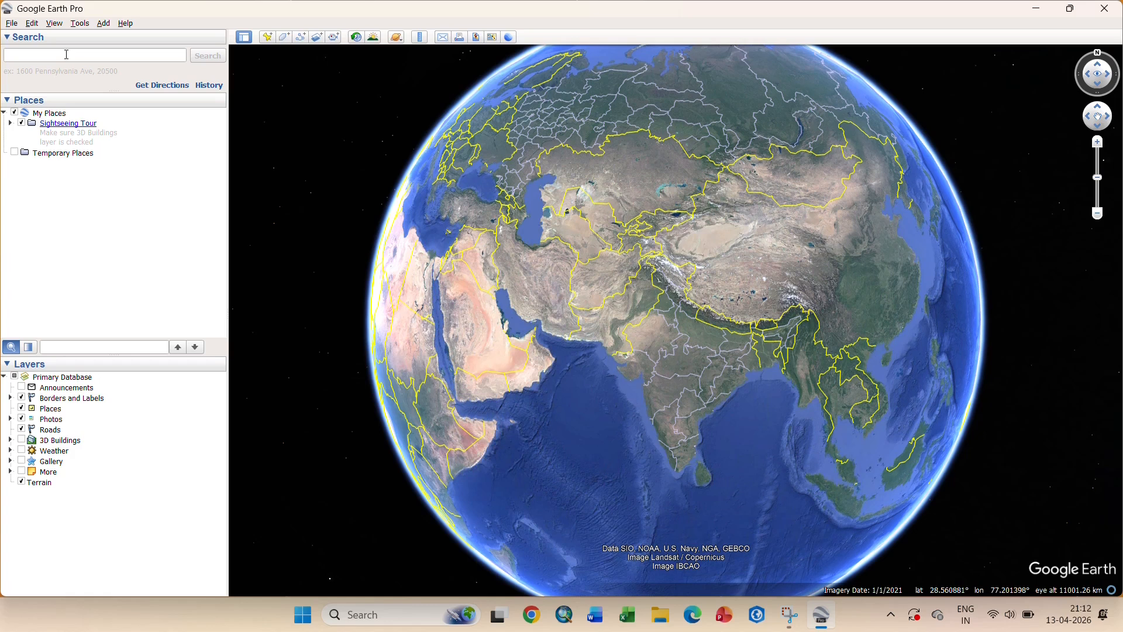
left_click(66, 55)
type("lu")
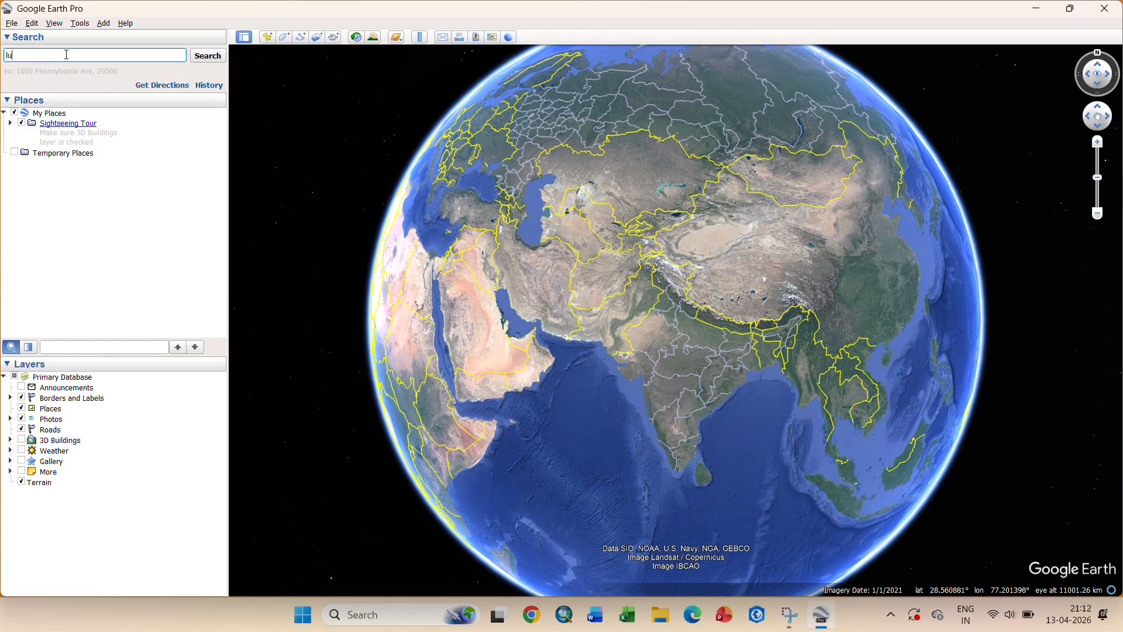
type("cknow, Uttar Pradesh")
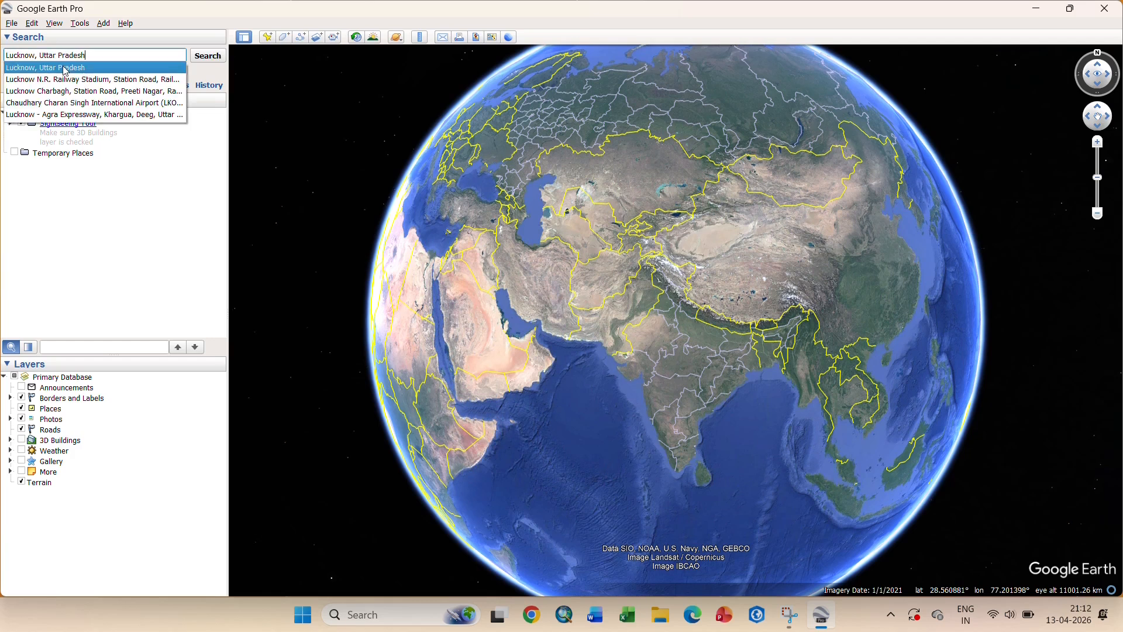
left_click(66, 68)
left_click(214, 58)
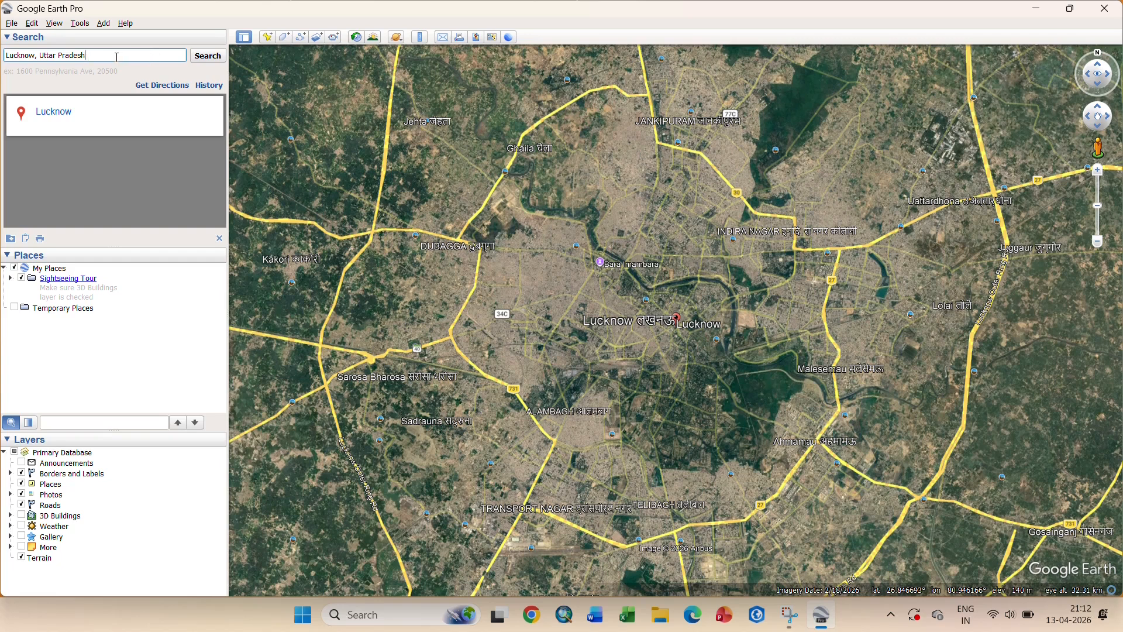
left_click_drag(117, 57, 4, 59)
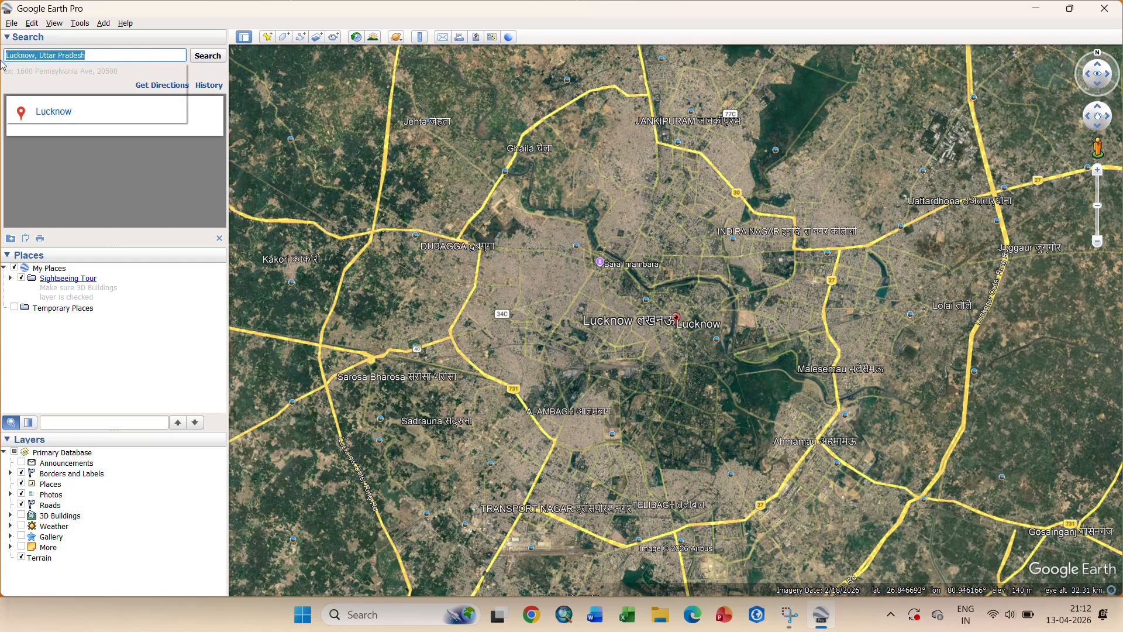
- Search 'hotels near lucknow airport', frame the hotel pins, then enter coordinates 26.848734 80.946752
type("hotels")
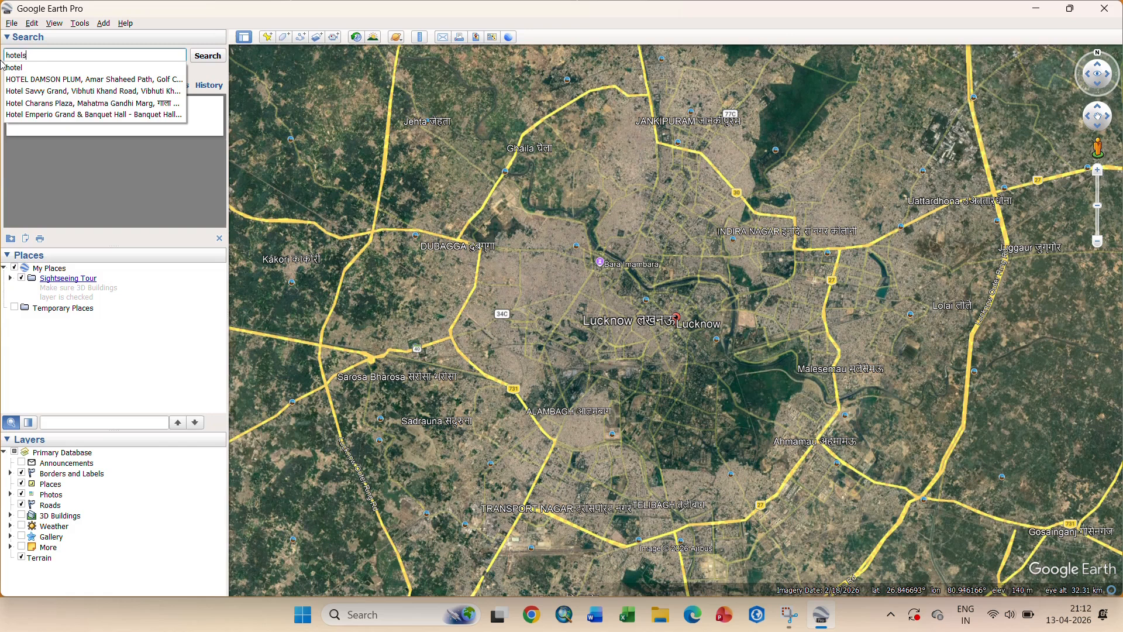
type(" near lu")
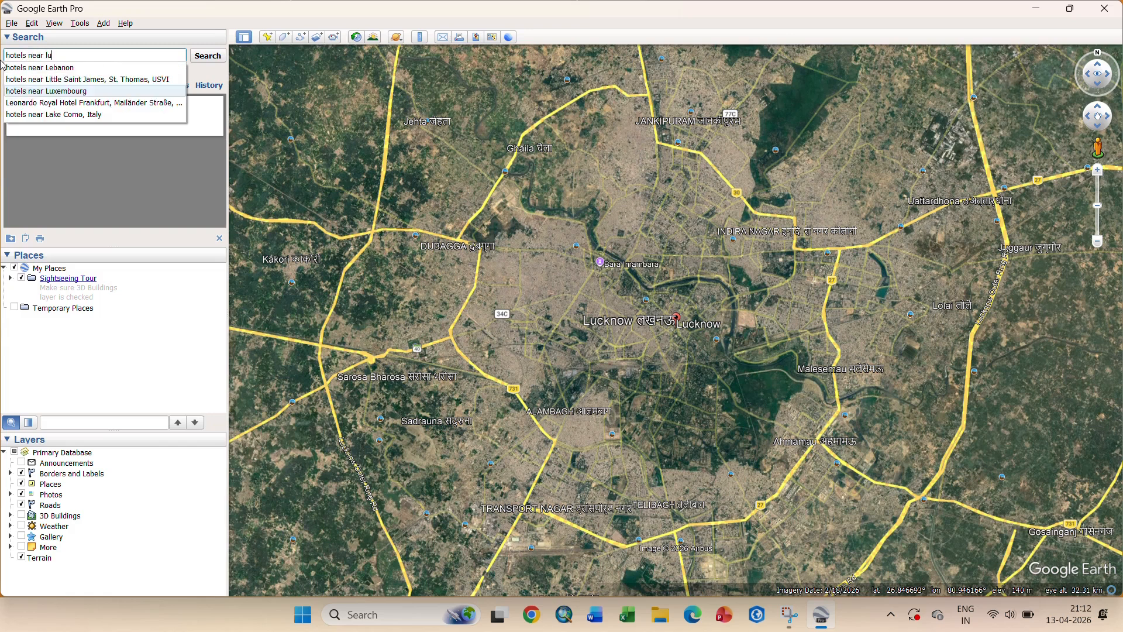
type("cknow airport")
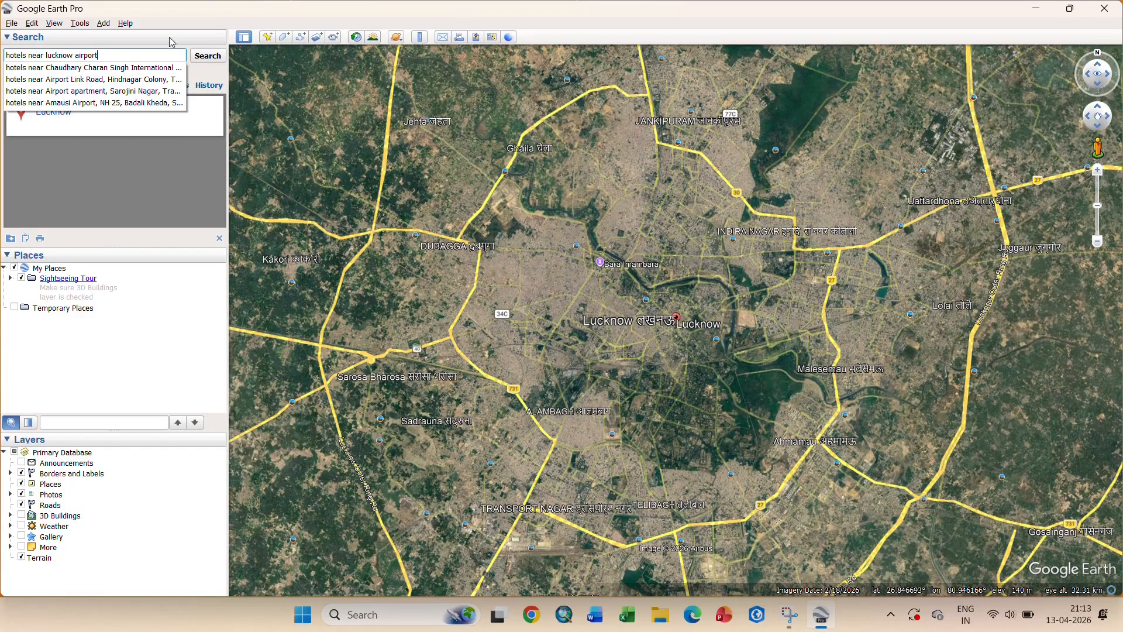
left_click(206, 56)
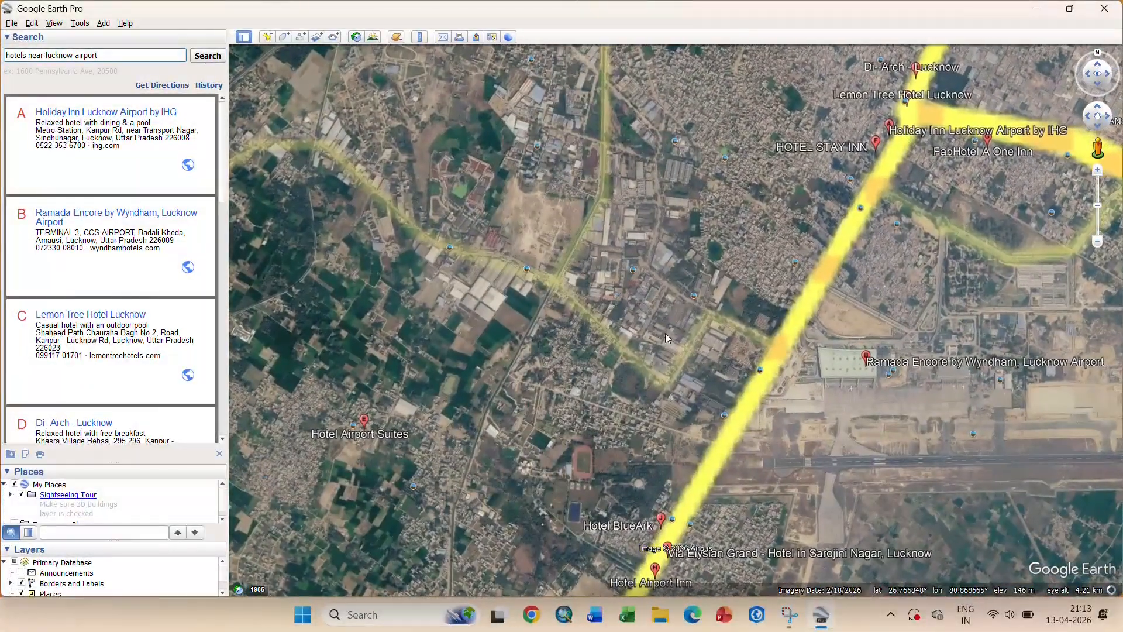
scroll(665, 333, "down", 5)
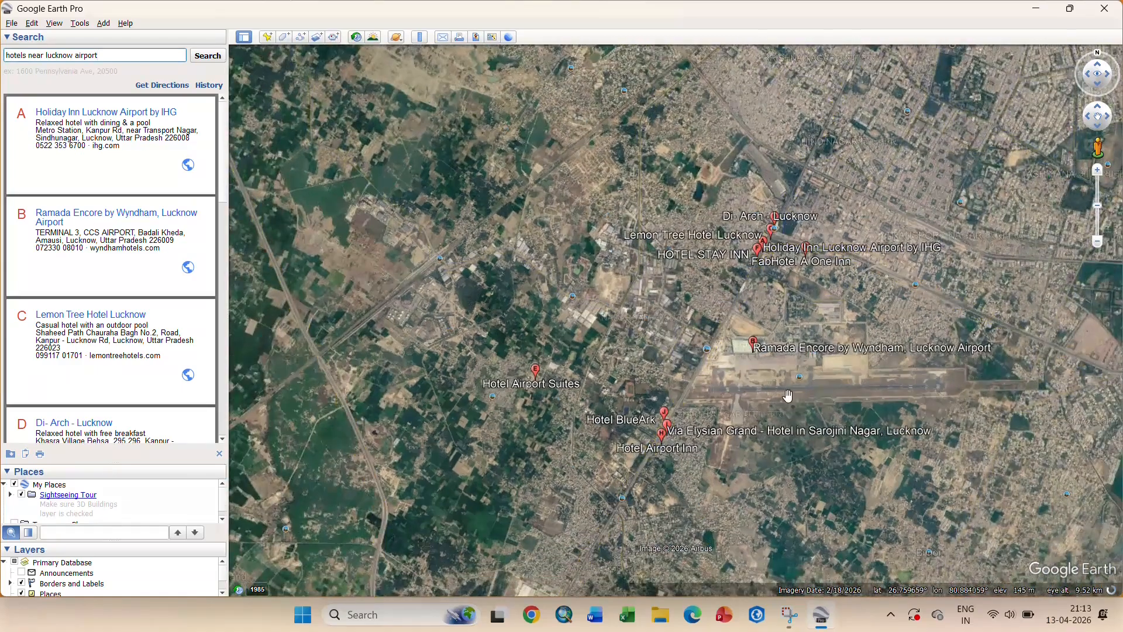
left_click_drag(787, 395, 683, 362)
left_click_drag(226, 176, 94, 42)
left_click(71, 55)
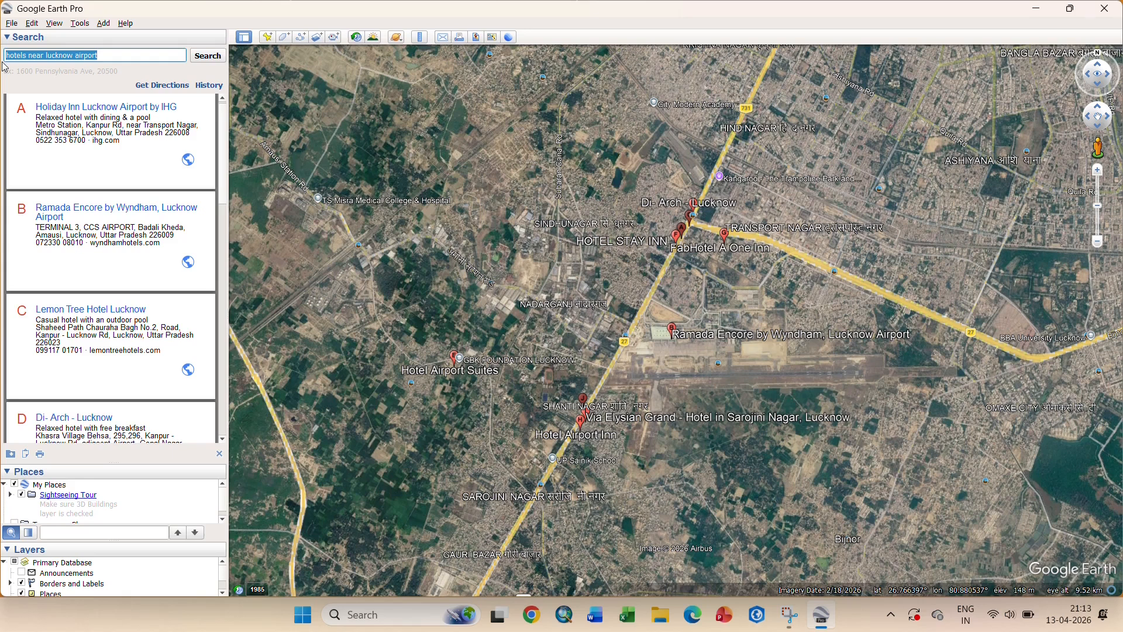
type("26.848734")
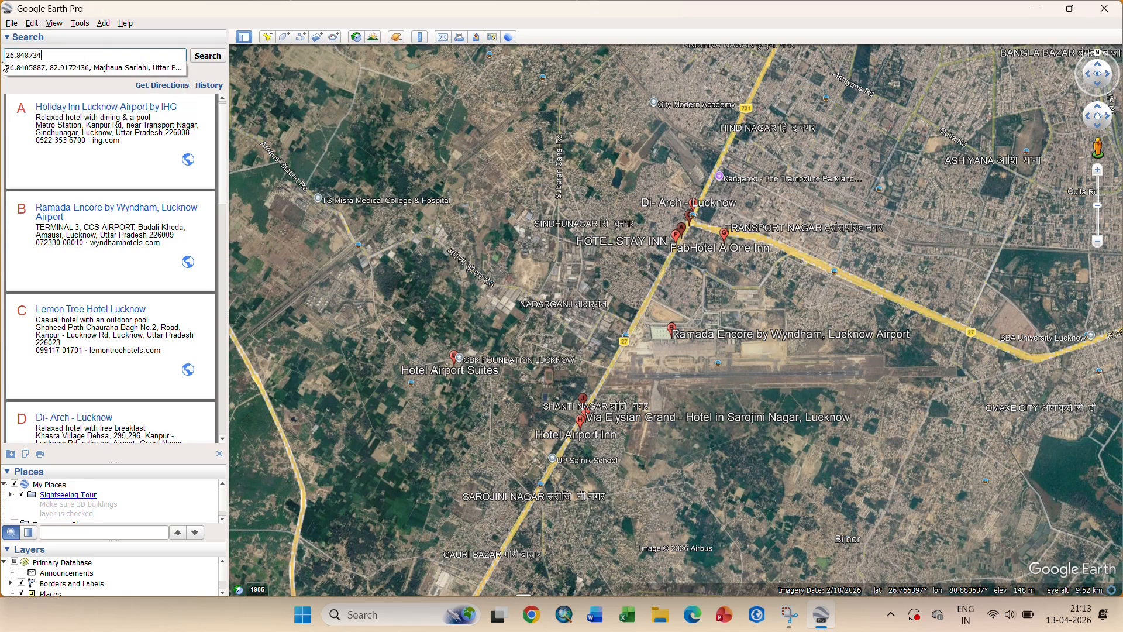
type(" 80.946752")
- Fly to coordinates 26.848734 80.946752 and zoom out to central Lucknow
left_click(203, 61)
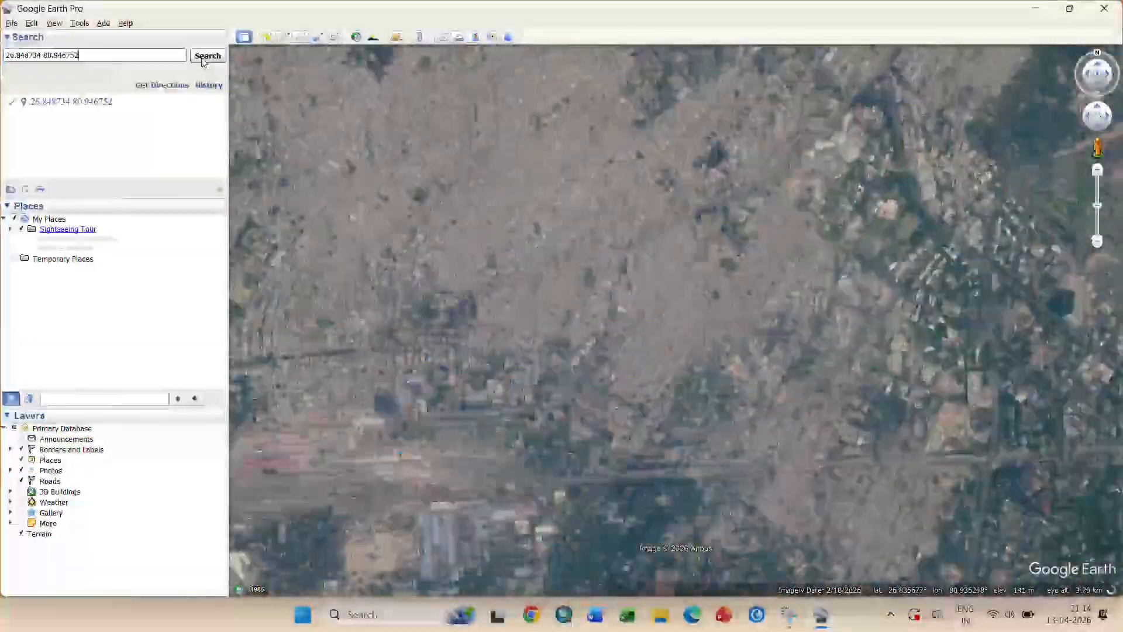
scroll(590, 253, "down", 5)
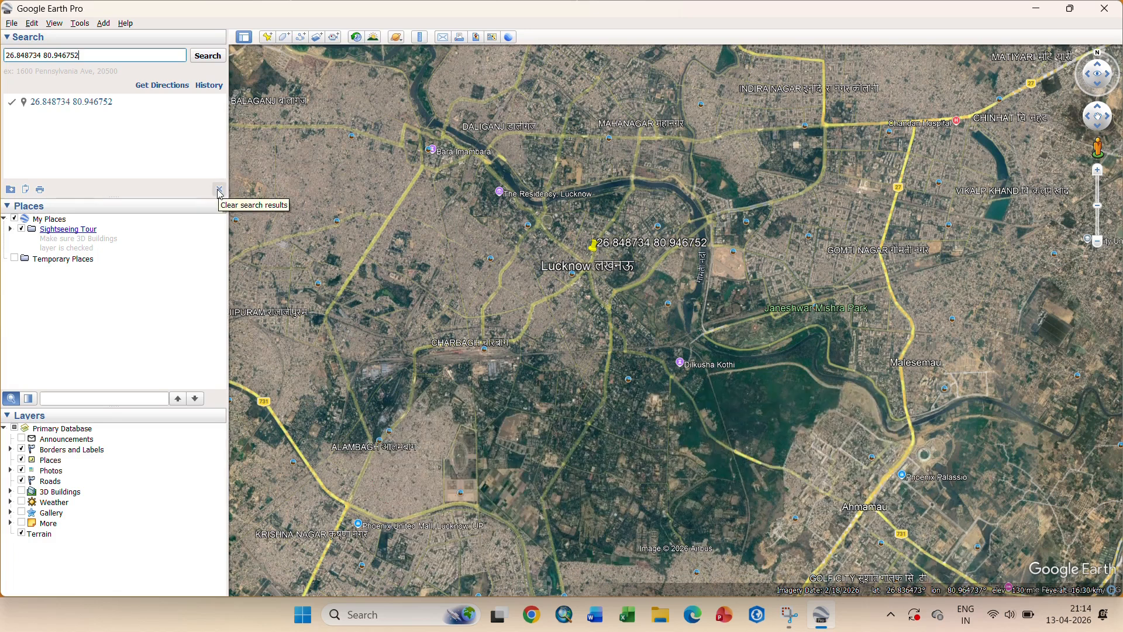
left_click(220, 190)
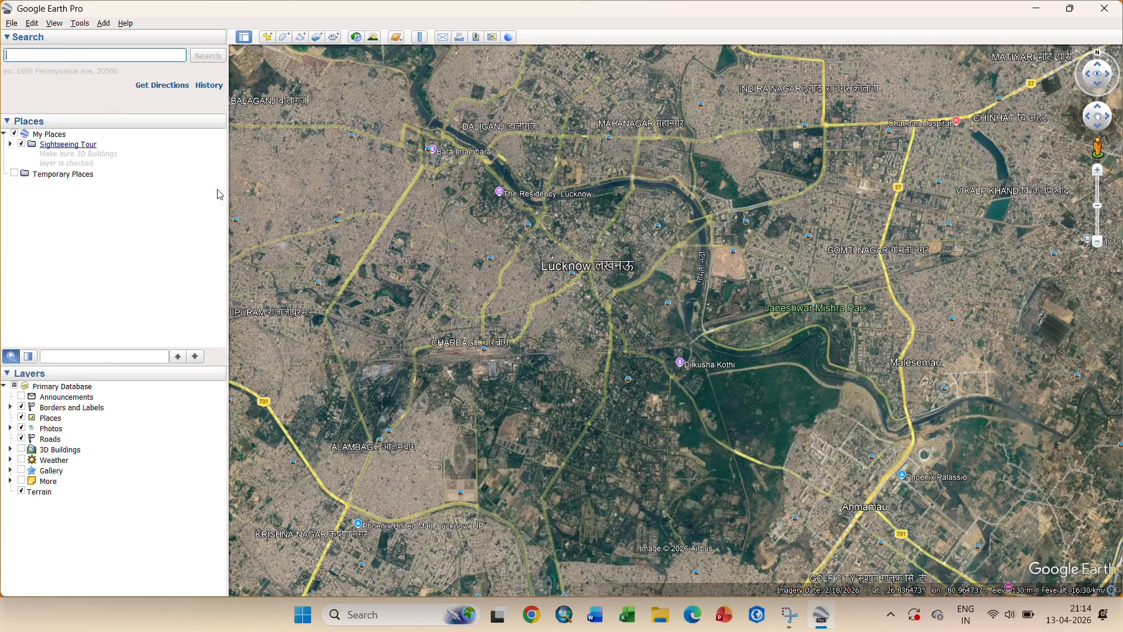
- Clear the entire search history and open an empty Get Directions form
left_click(207, 86)
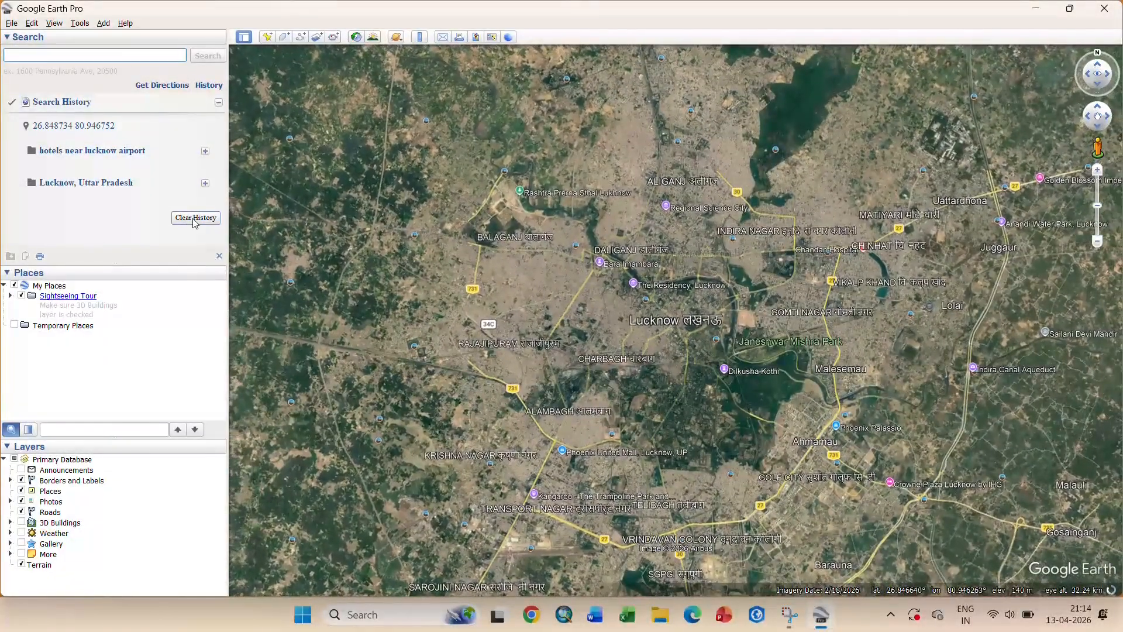
left_click(194, 220)
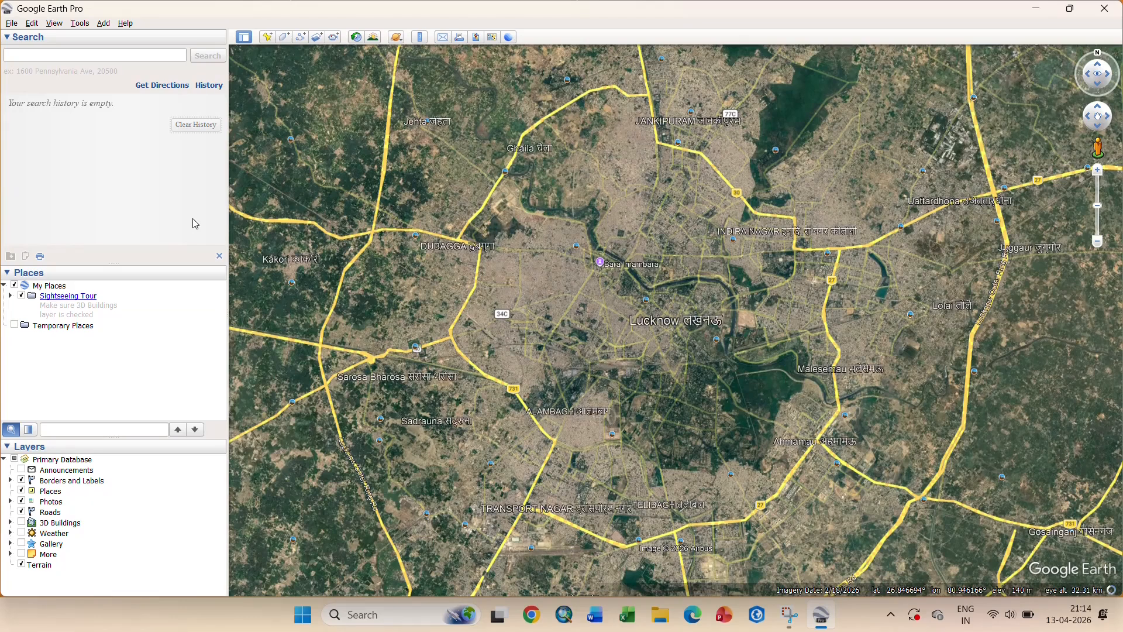
left_click(219, 255)
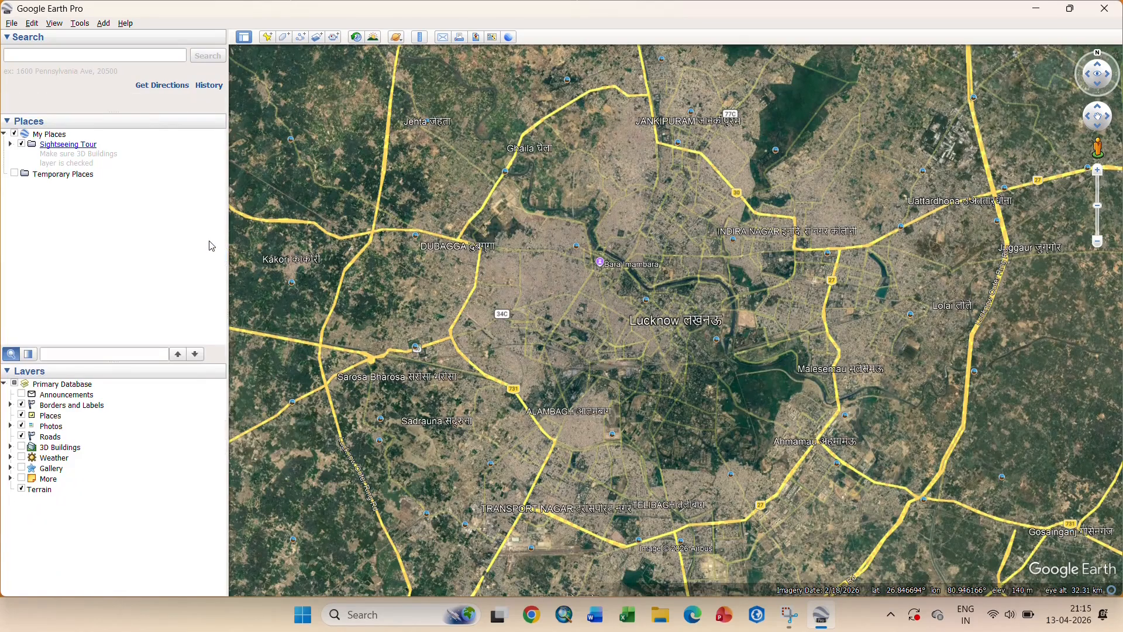
left_click(159, 87)
left_click(56, 112)
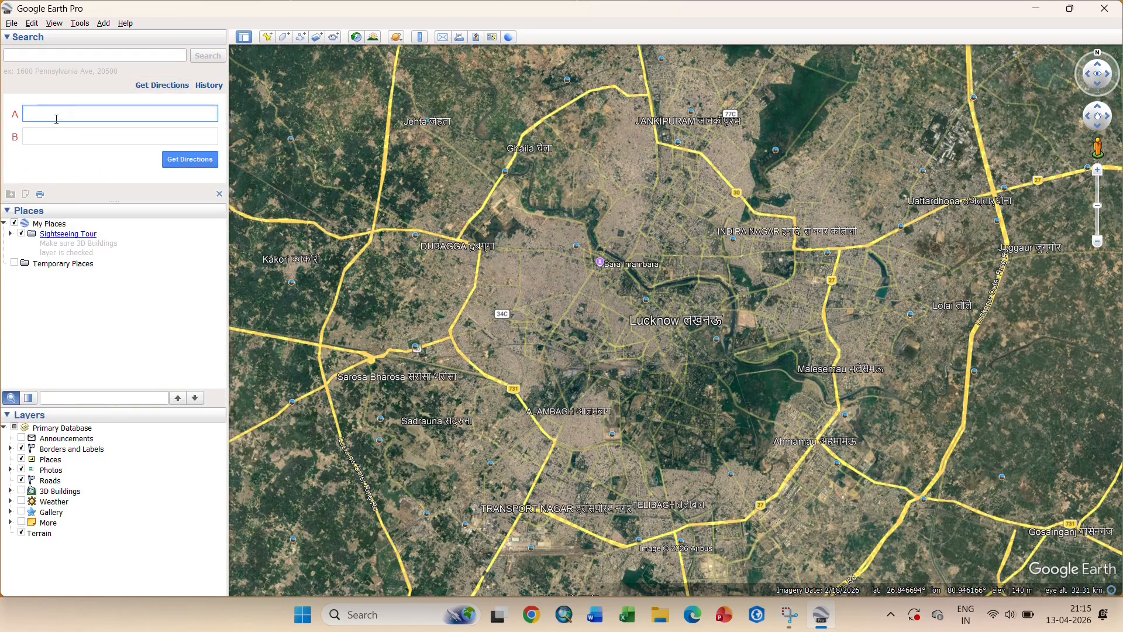
- Set Bara Imambara on the map as the directions starting point
left_click(50, 142)
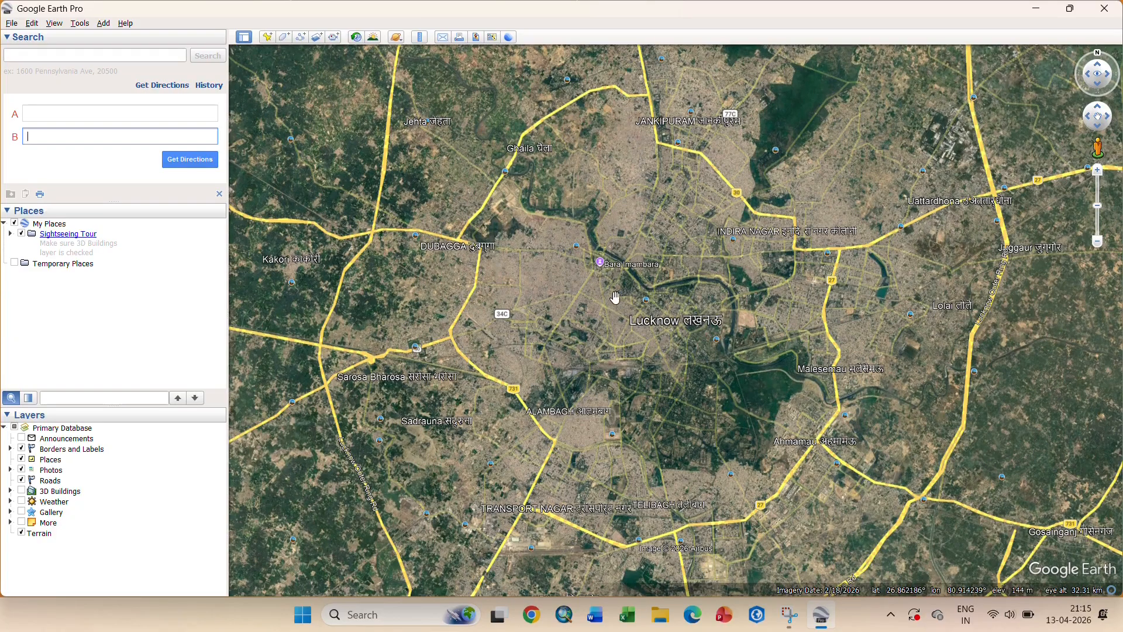
scroll(597, 267, "up", 5)
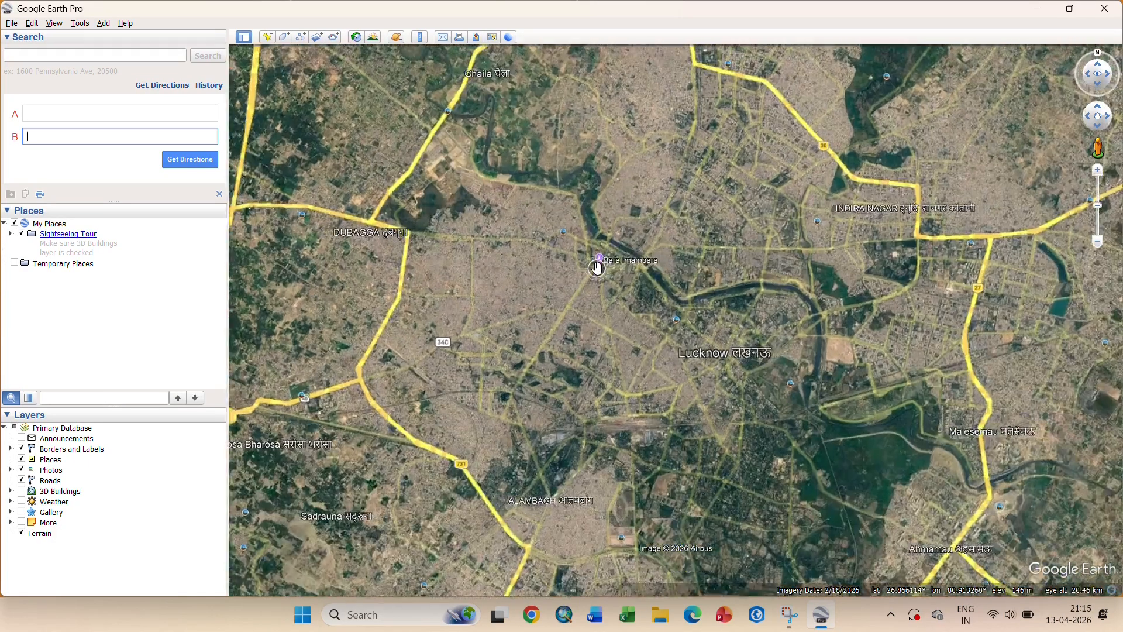
scroll(597, 268, "up", 3)
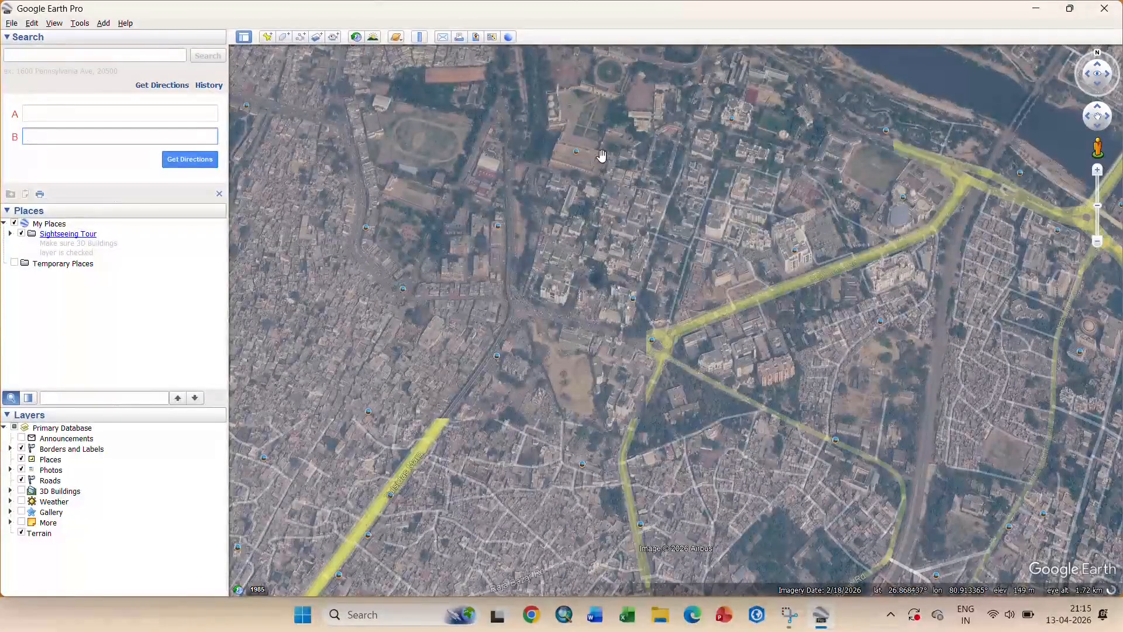
scroll(581, 148, "up", 3)
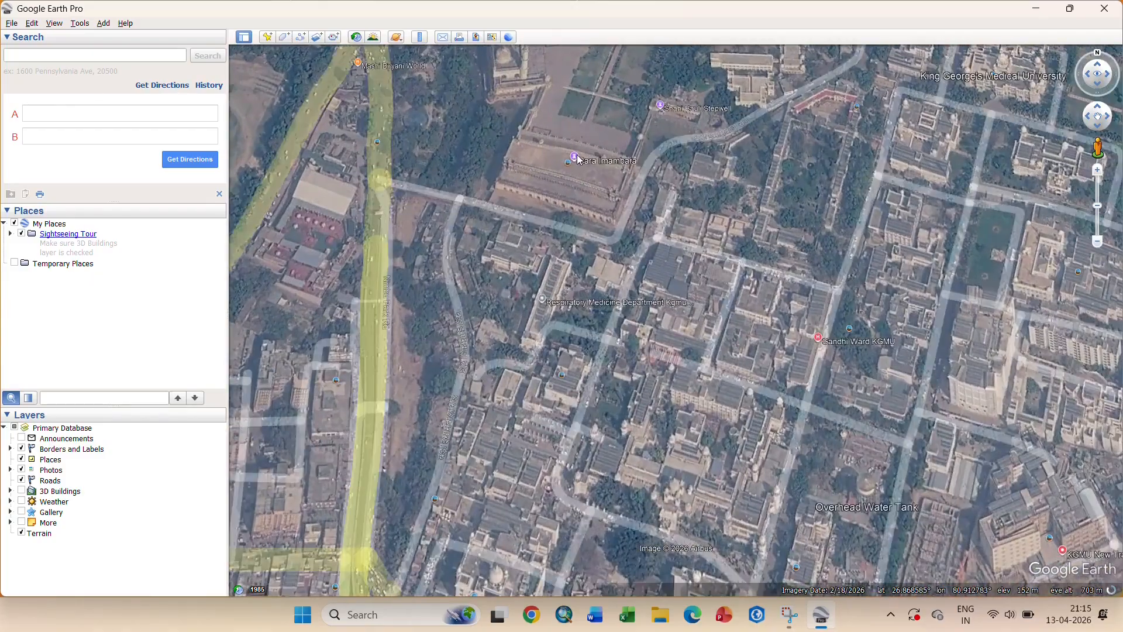
right_click(578, 155)
left_click(626, 193)
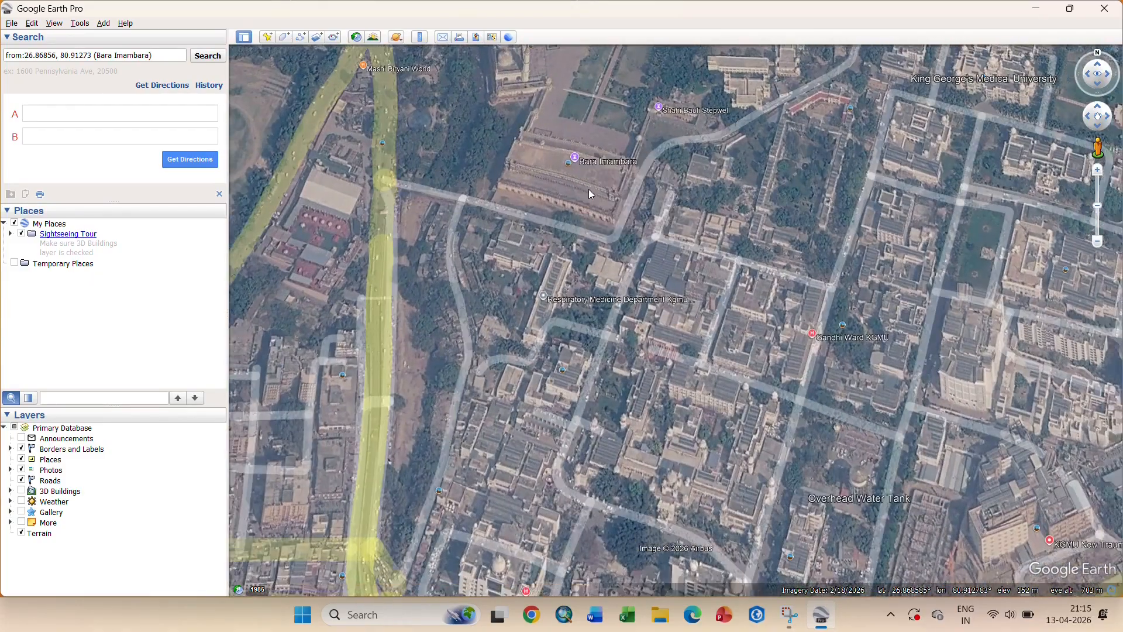
- Get directions to La Place Sarovar Portico, then close the directions and route
scroll(829, 327, "up", 5)
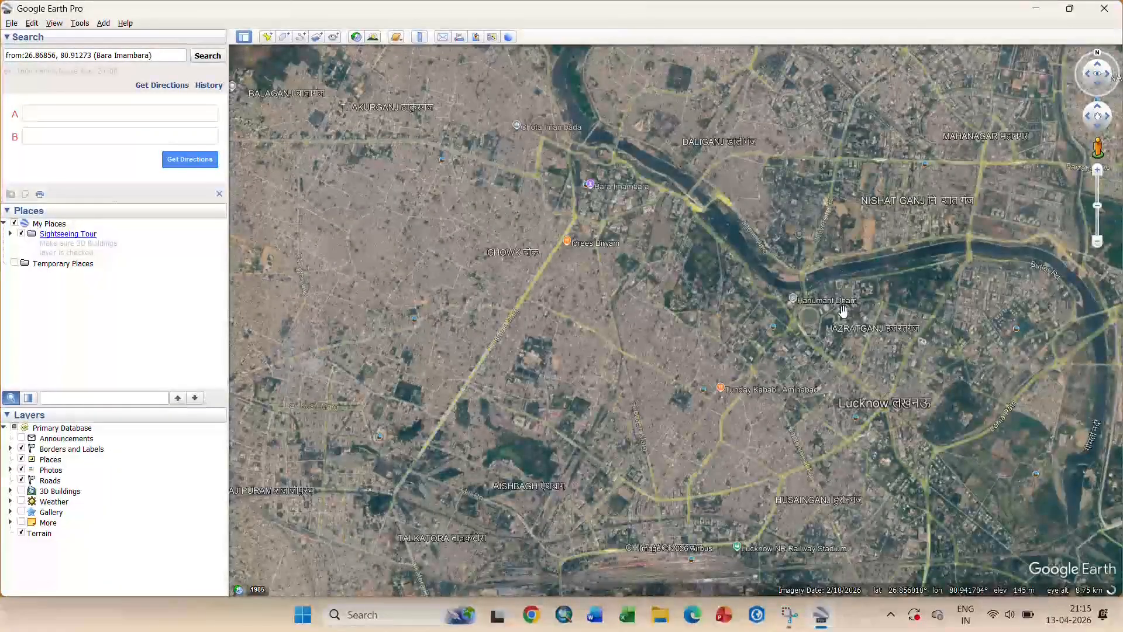
scroll(829, 330, "up", 4)
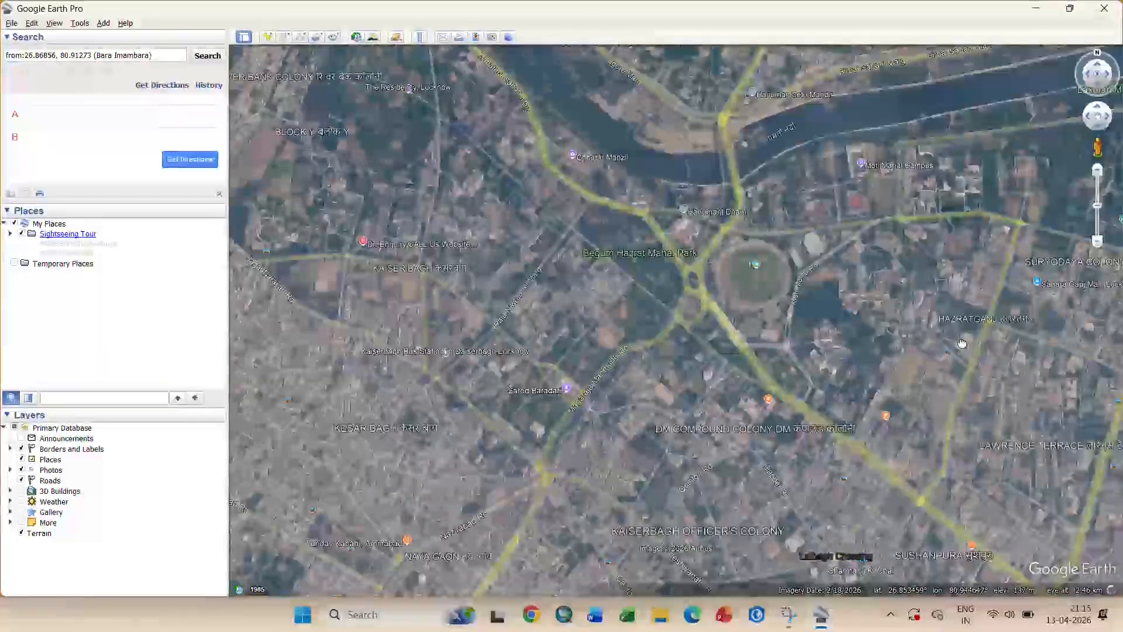
scroll(852, 298, "up", 4)
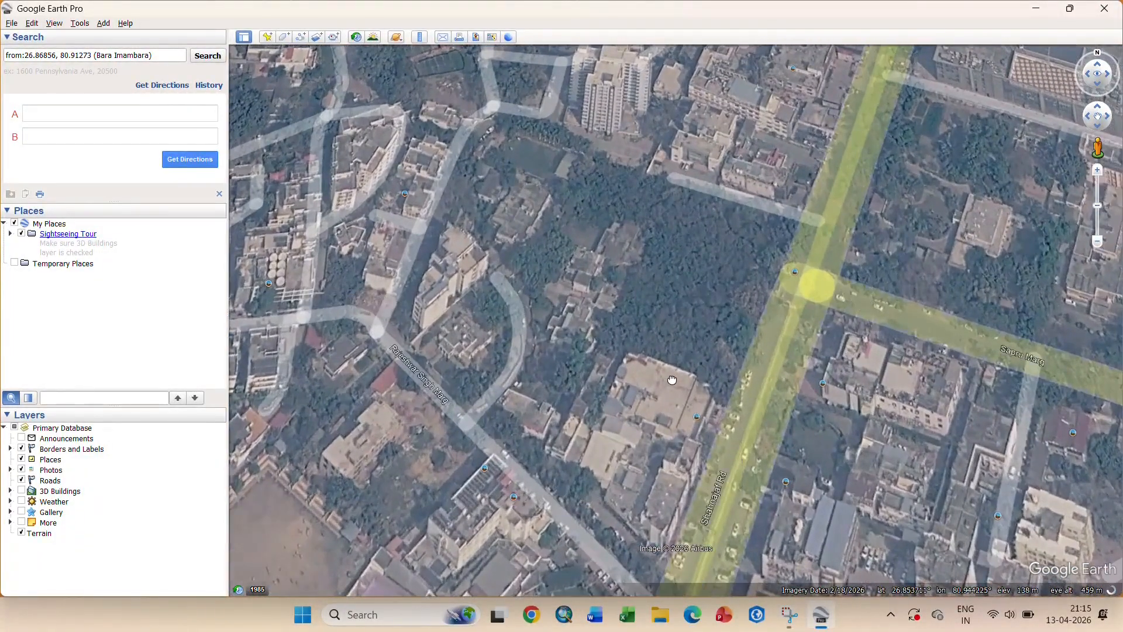
left_click_drag(672, 377, 734, 248)
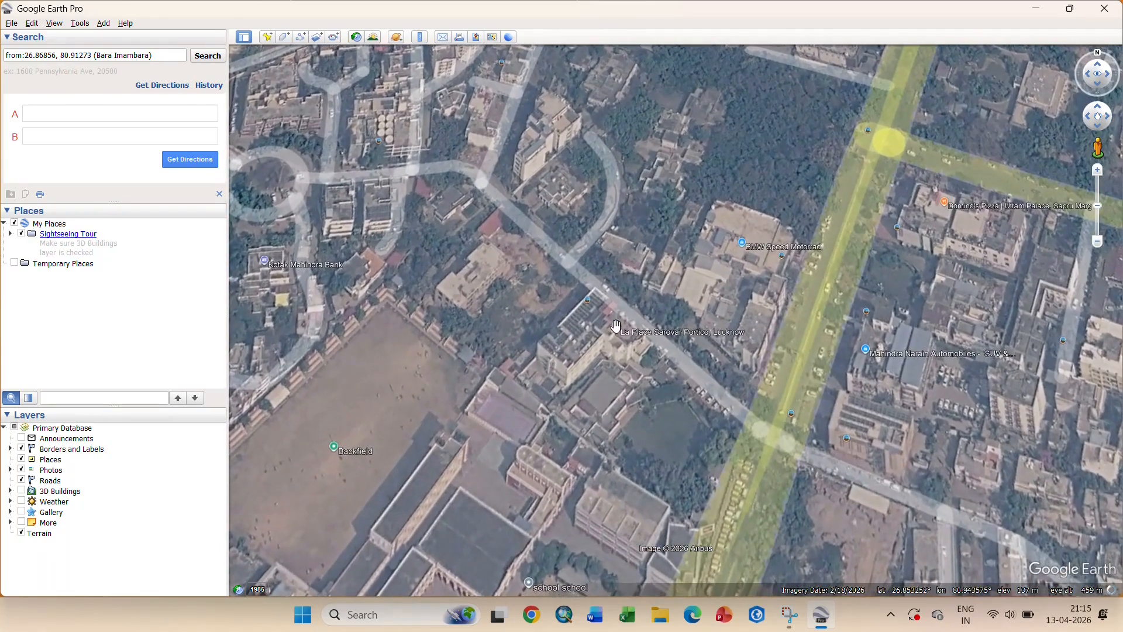
scroll(614, 337, "up", 1)
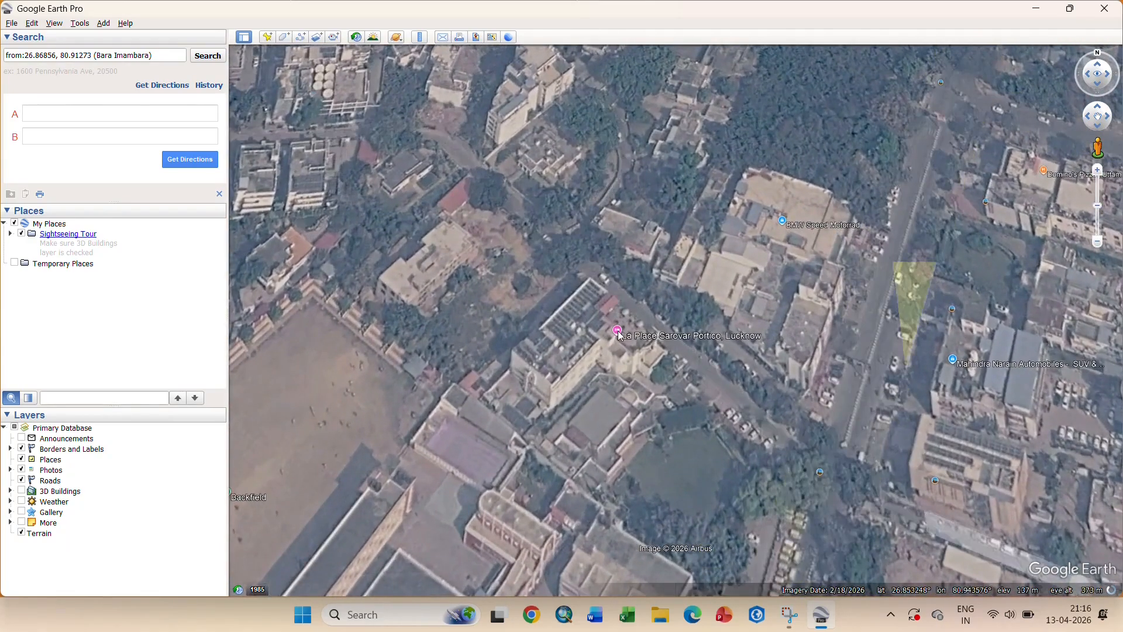
right_click(619, 332)
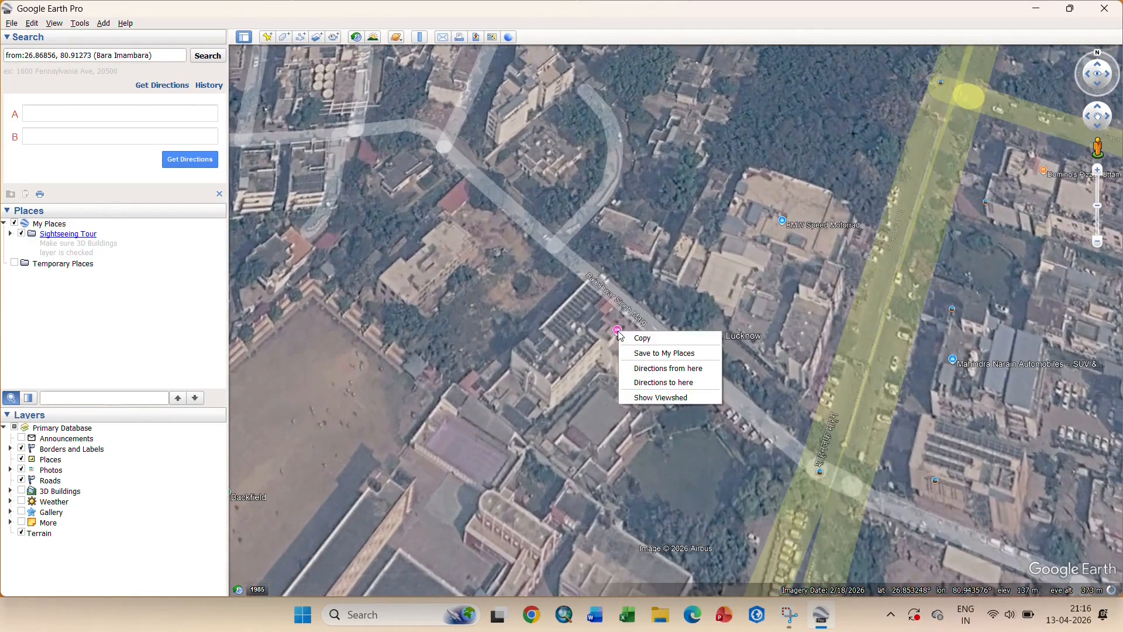
left_click(635, 383)
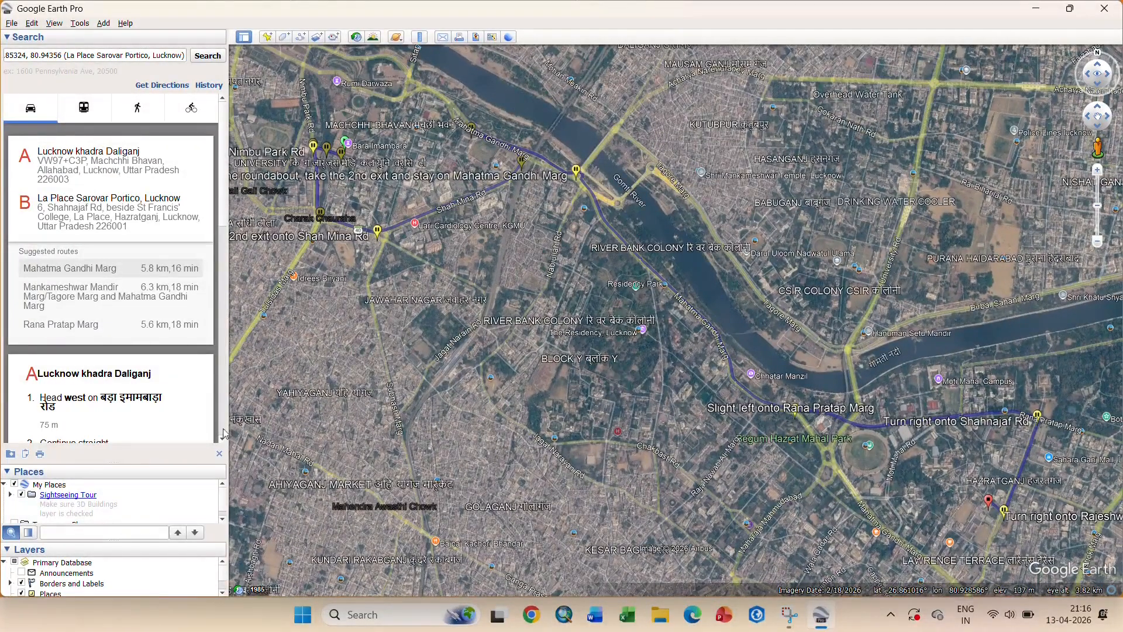
left_click(217, 455)
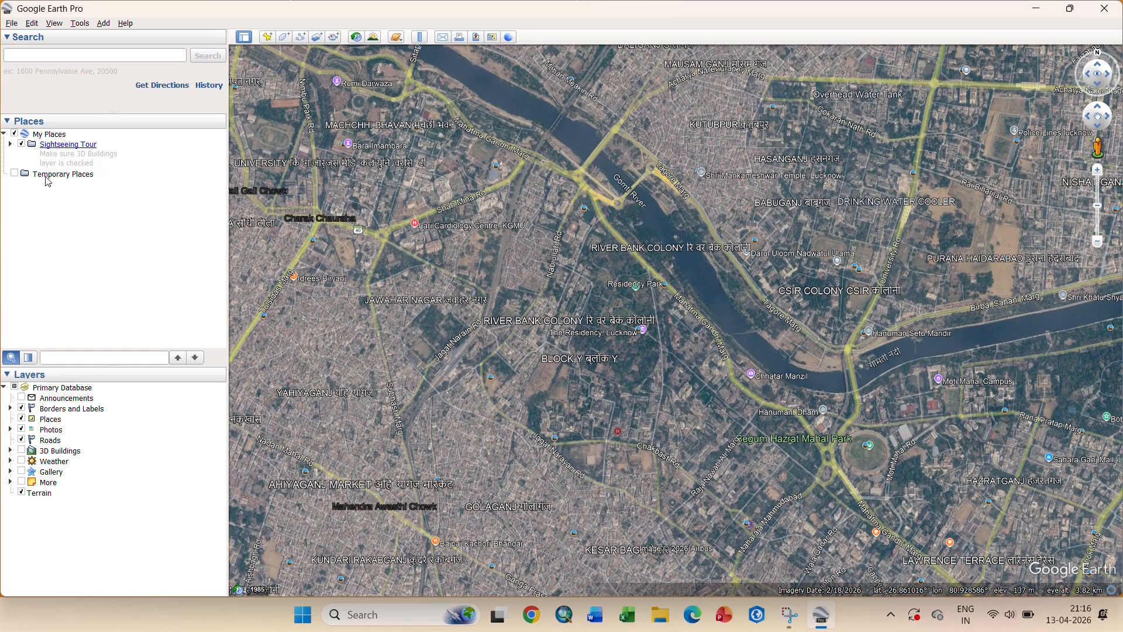
- Turn the Borders and Labels and Roads layers off and back on, then zoom out
left_click(22, 409)
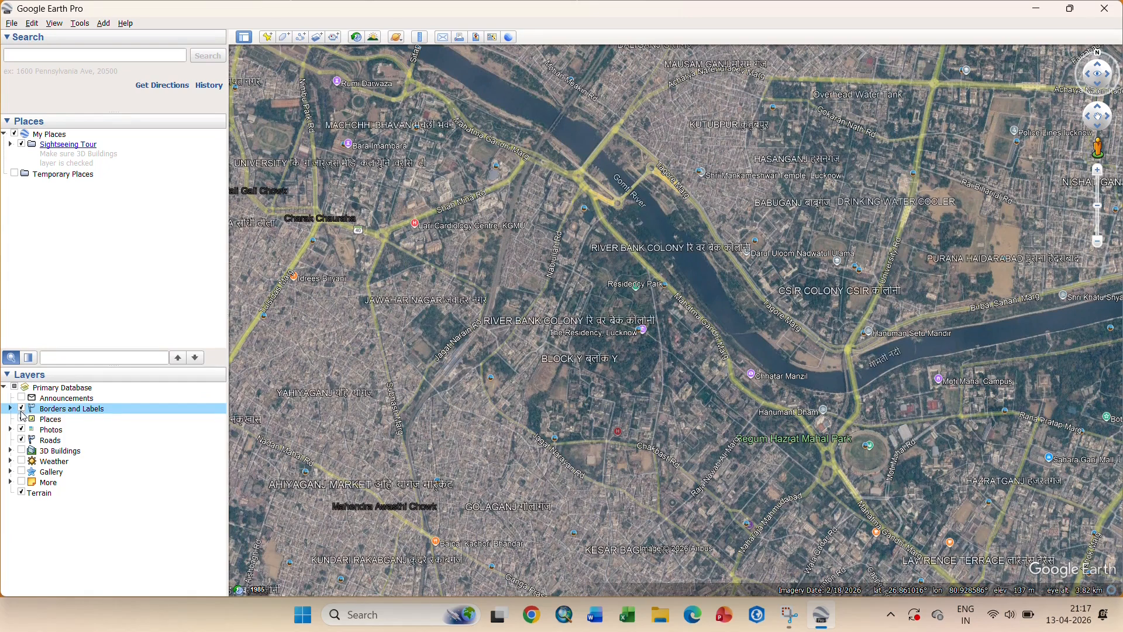
left_click(22, 420)
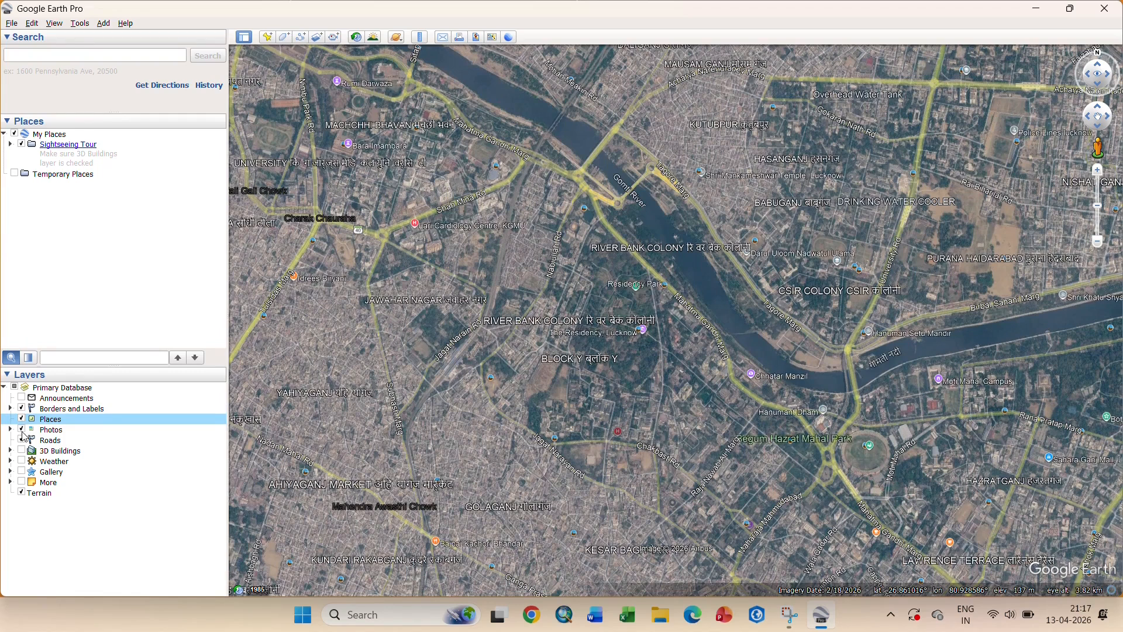
left_click(22, 441)
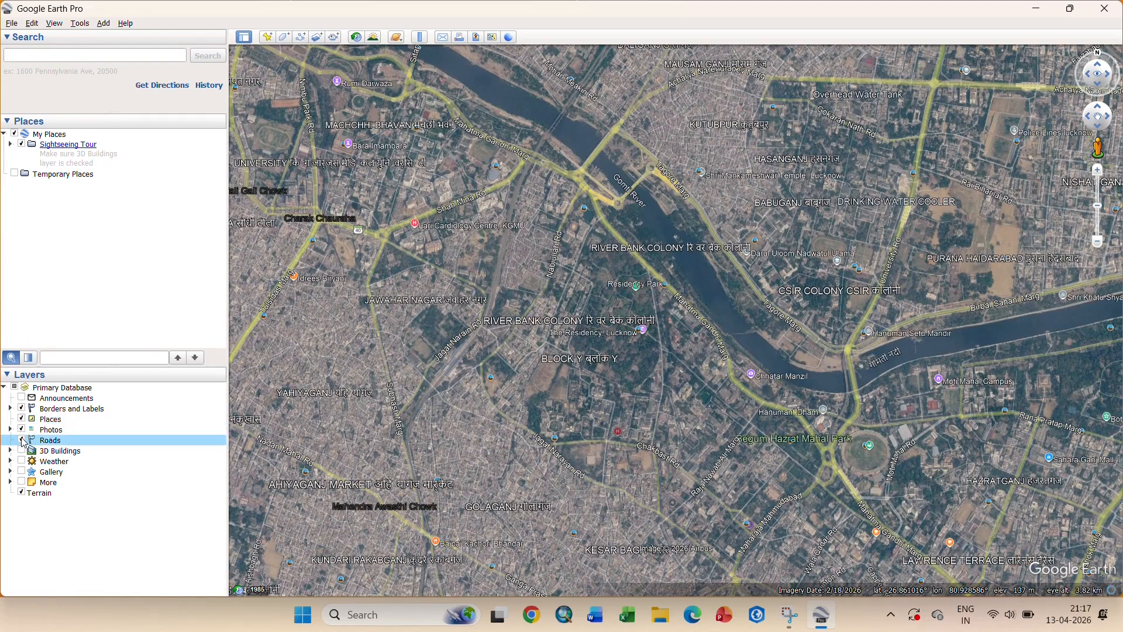
left_click(22, 441)
left_click(22, 442)
scroll(616, 316, "down", 3)
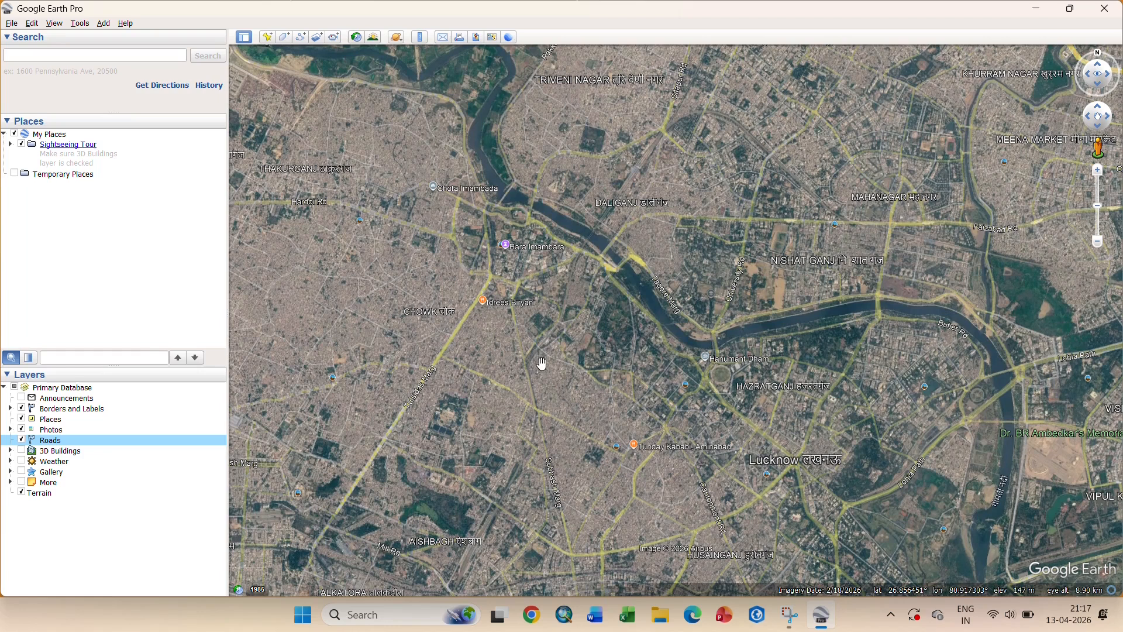
- Recentre on the city, then rotate and tilt the view of central Lucknow
left_click_drag(541, 363, 410, 402)
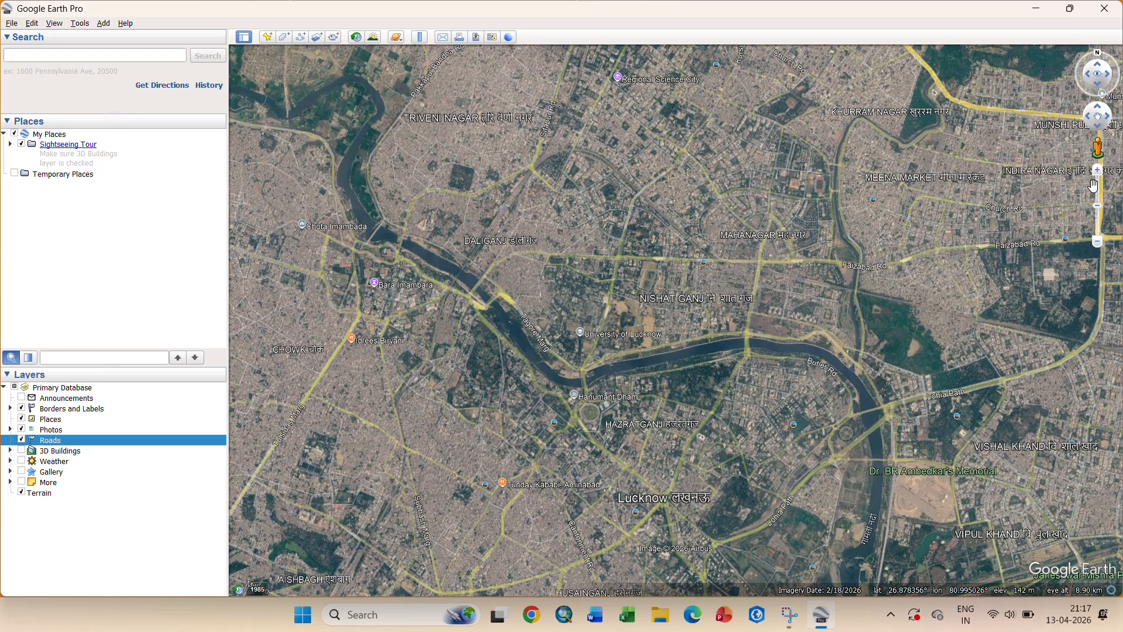
left_click(1091, 81)
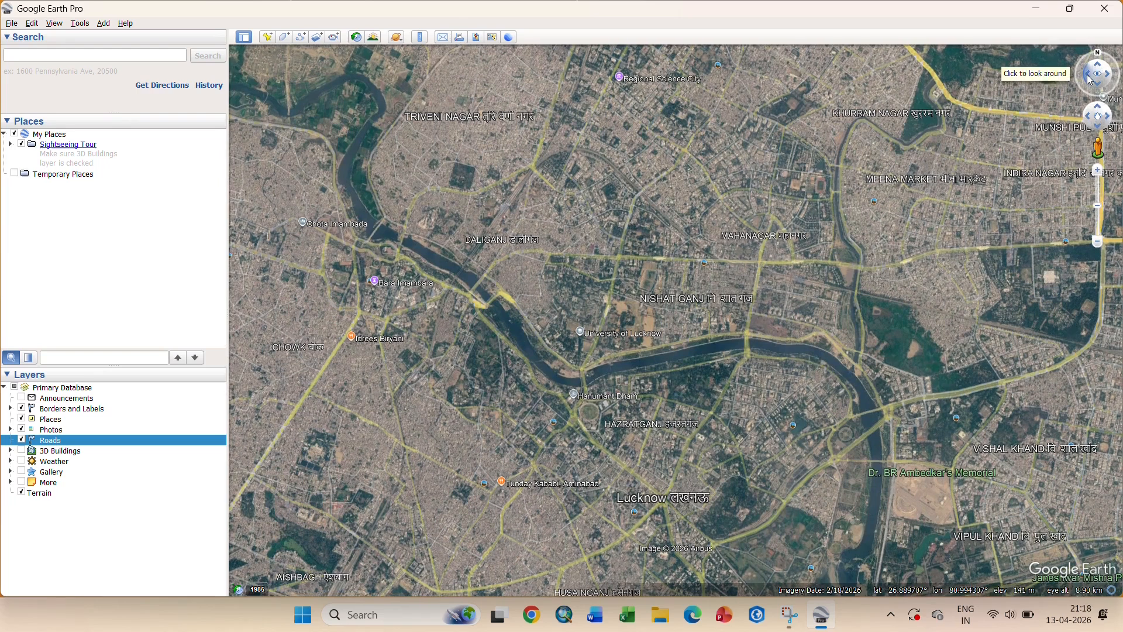
left_click(1087, 75)
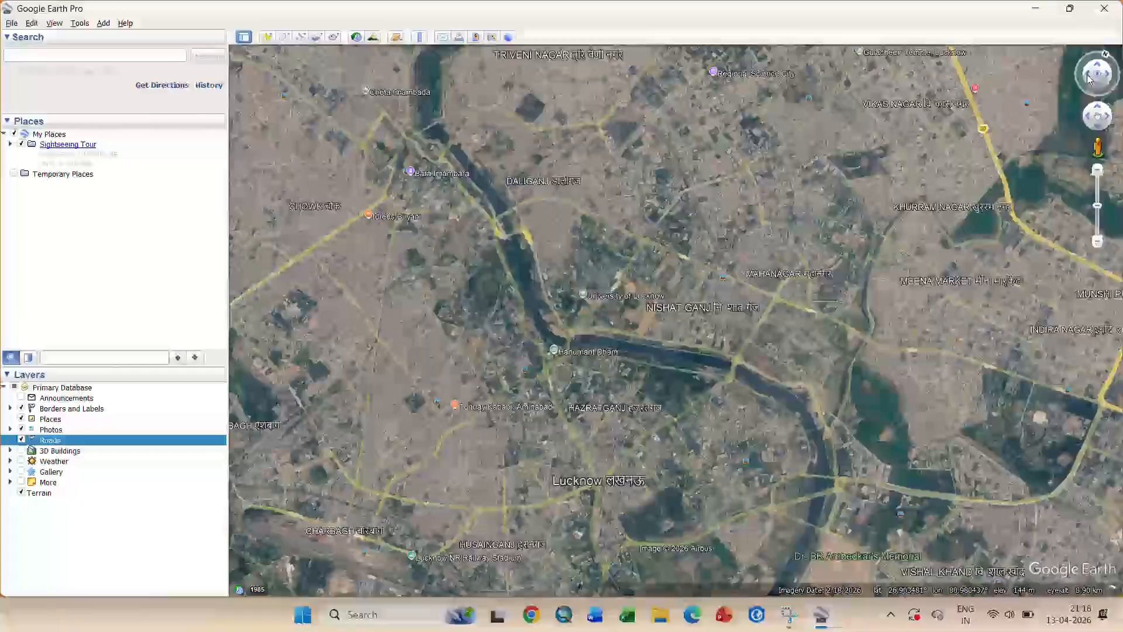
left_click(1111, 75)
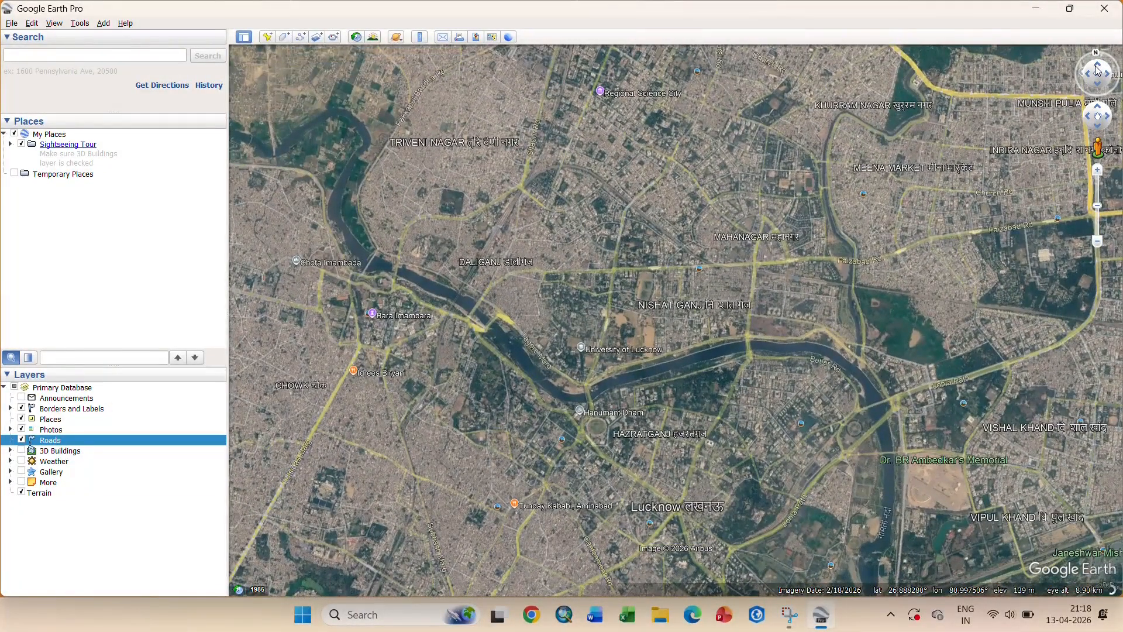
left_click(1098, 70)
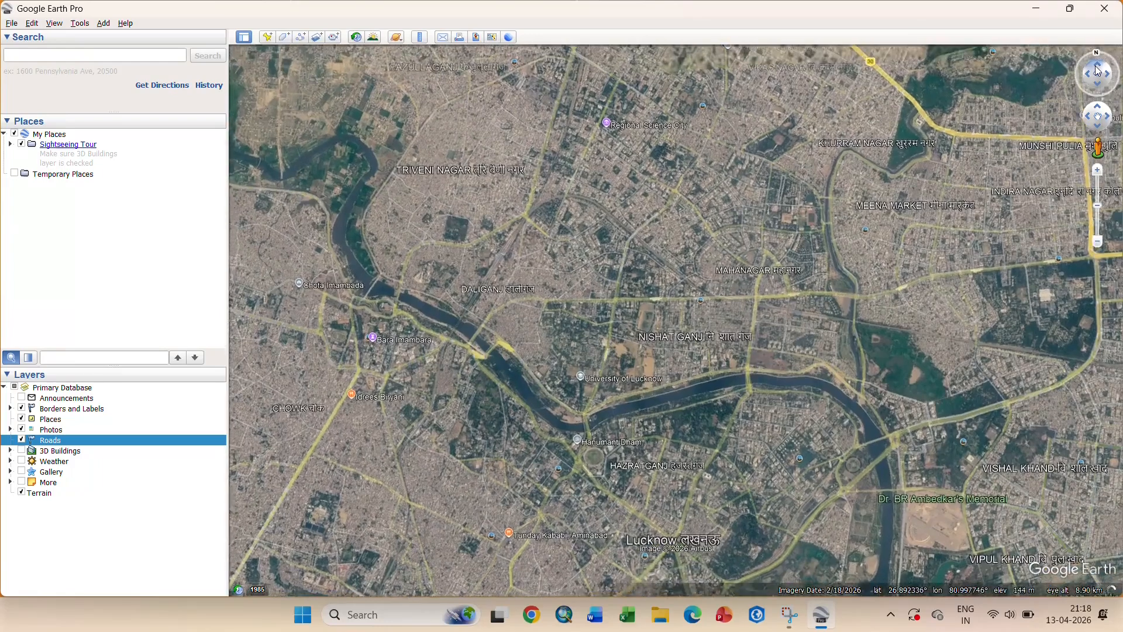
left_click(1095, 85)
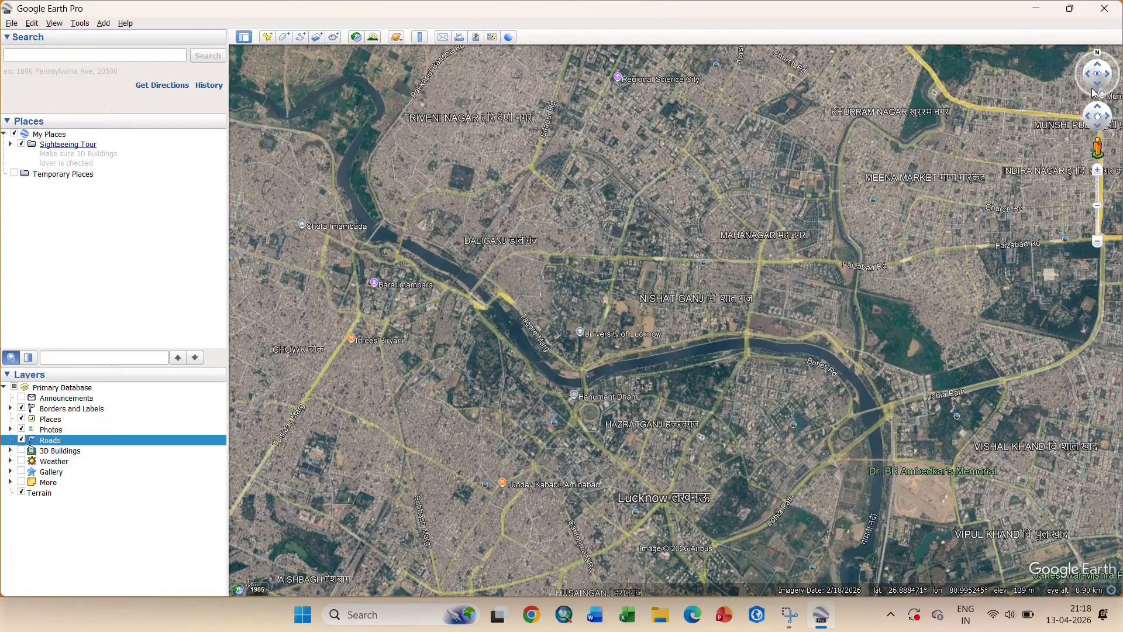
- Pan the map west, east and north with the move control
left_click(1089, 117)
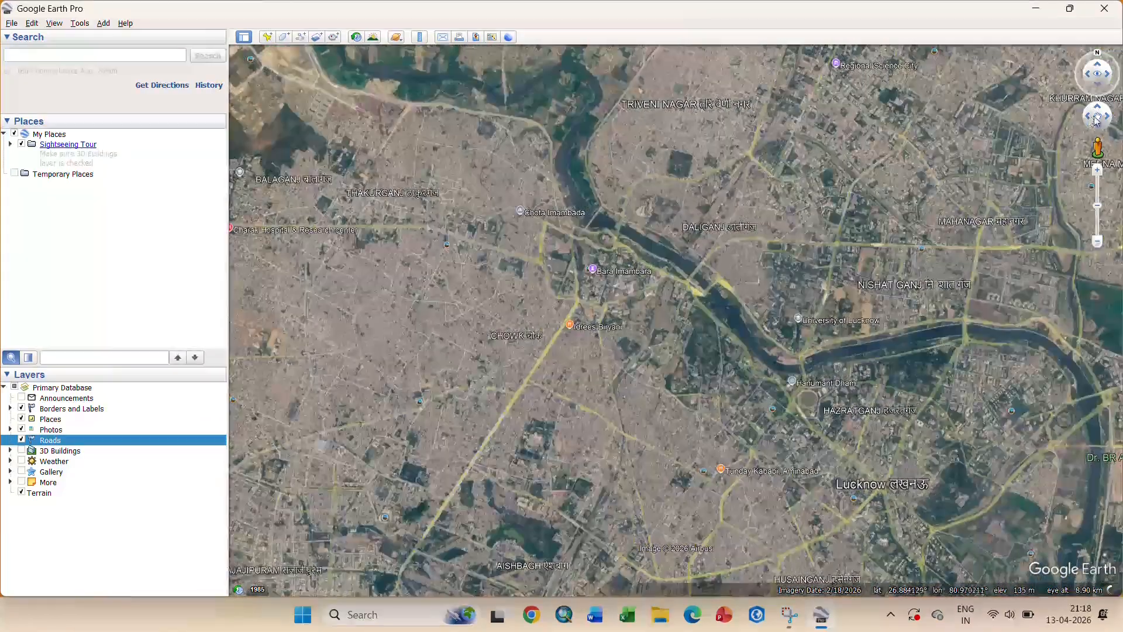
left_click(1110, 118)
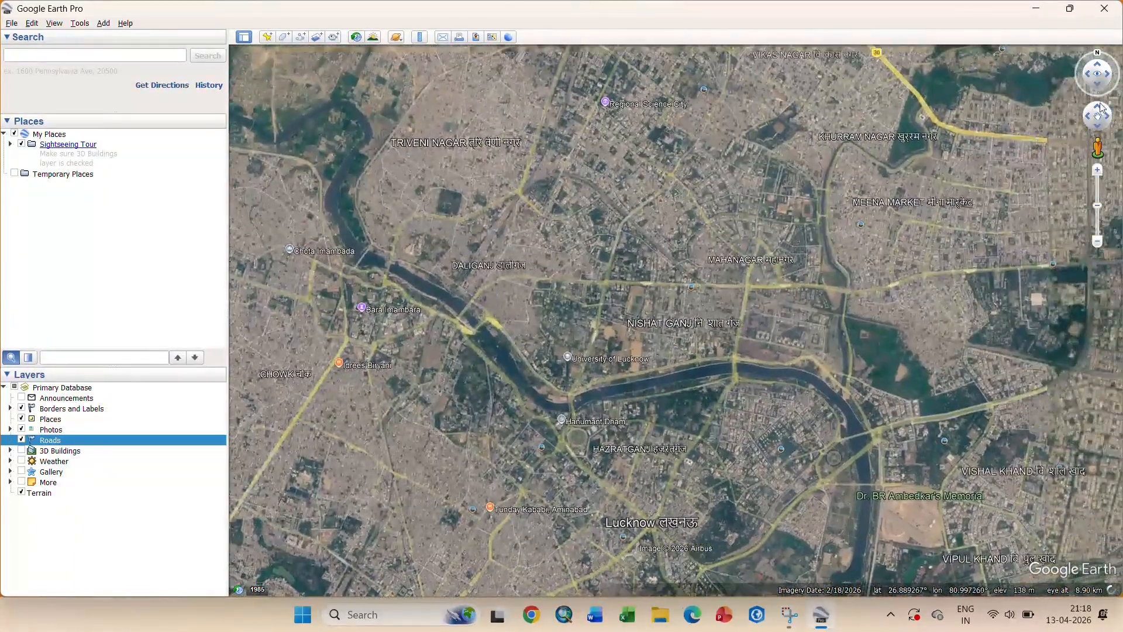
left_click(1099, 110)
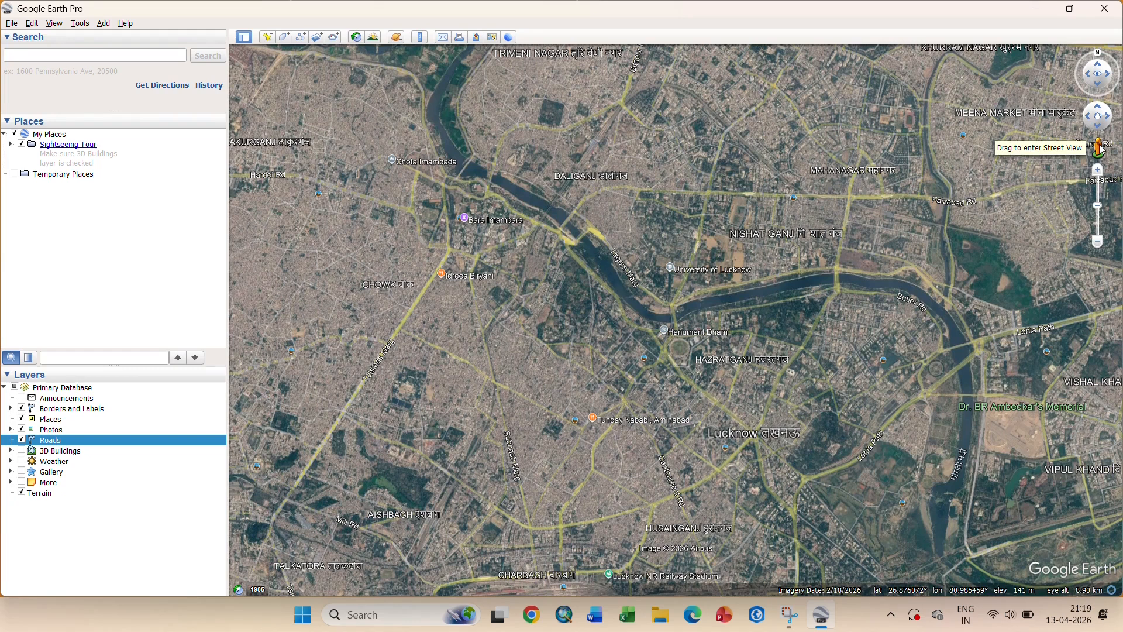
- Enter Street View on the Gomti Nagar bypass road, move and look around, then exit to aerial view
left_click_drag(1099, 149, 982, 411)
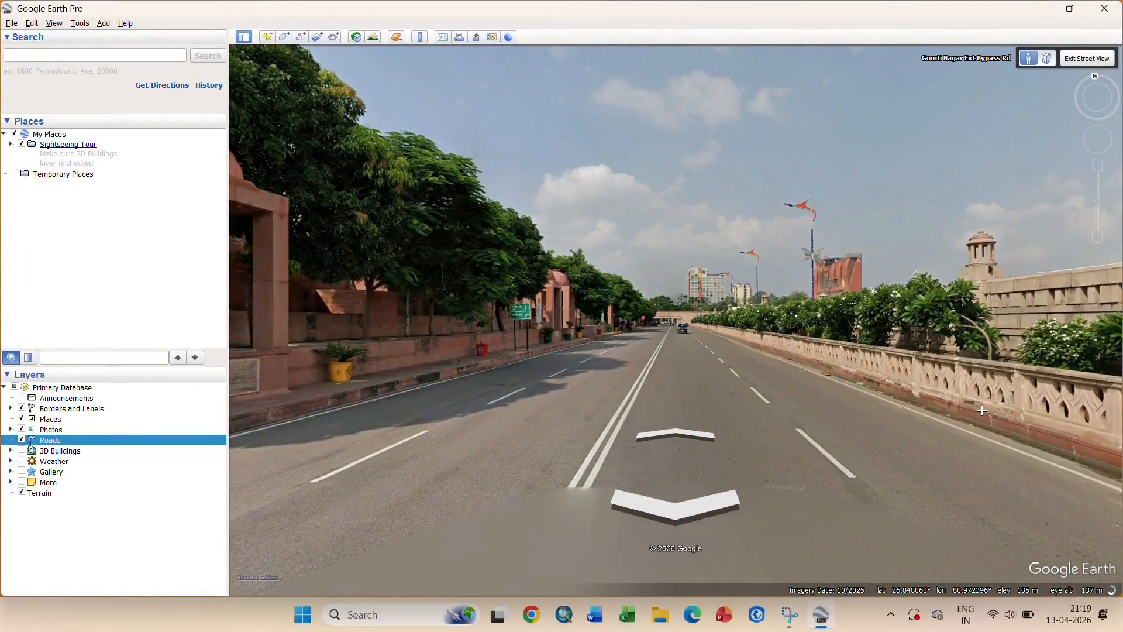
left_click(668, 431)
left_click_drag(901, 345, 433, 335)
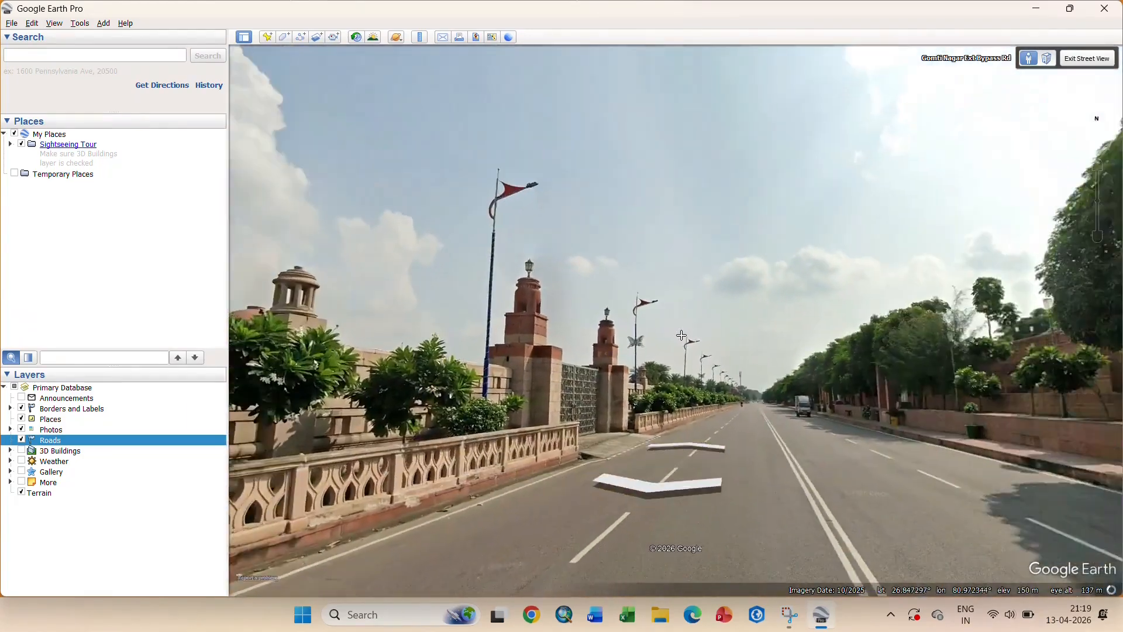
left_click_drag(860, 343, 578, 336)
left_click_drag(834, 352, 406, 362)
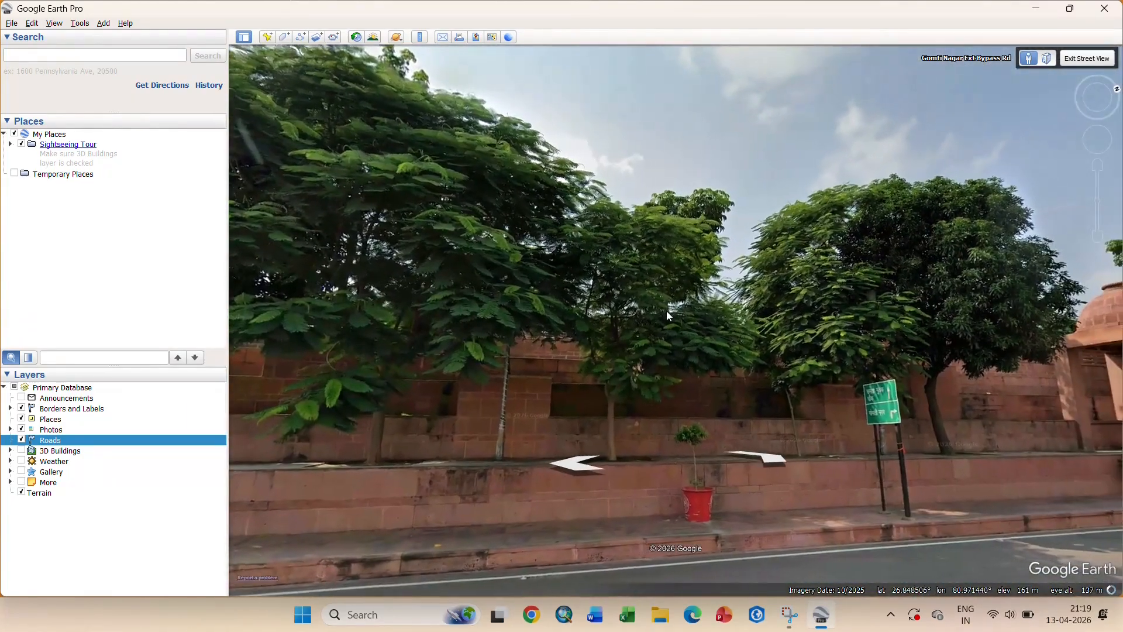
left_click(1077, 56)
left_click(1080, 58)
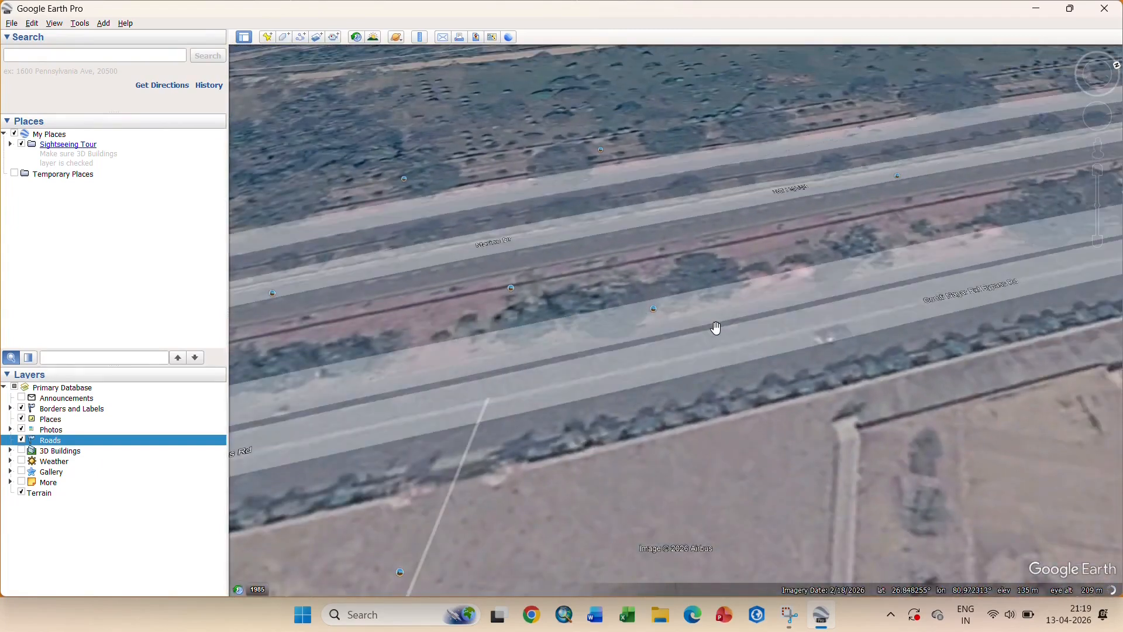
- Zoom out over the Gomti, reset to north-up, adjust zoom, and hide then restore the sidebar
scroll(716, 327, "down", 5)
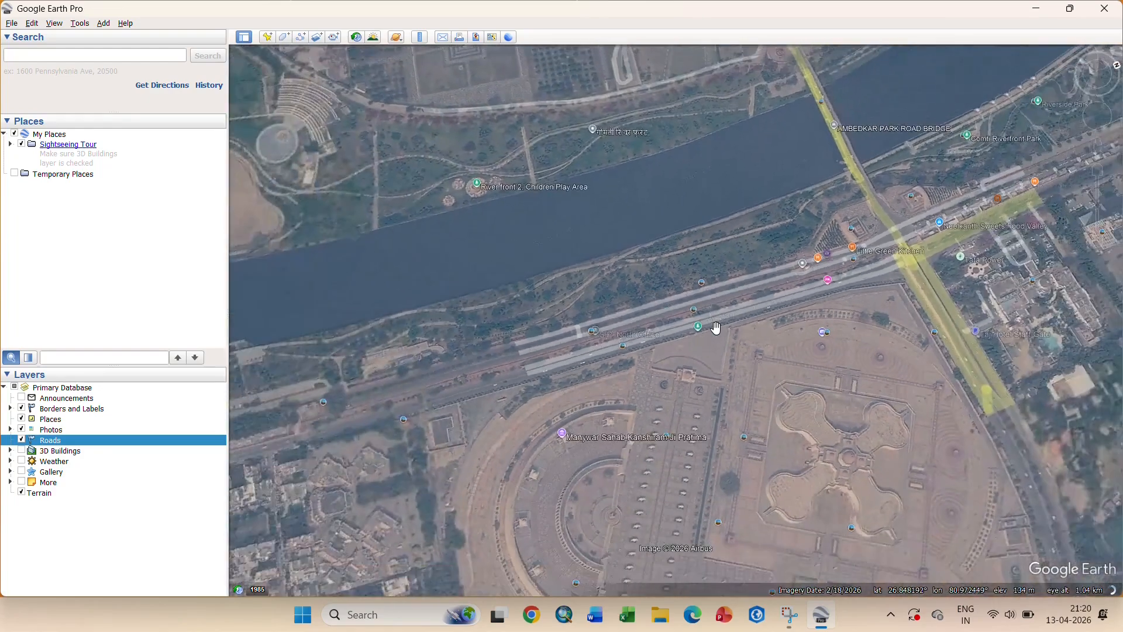
scroll(716, 327, "down", 3)
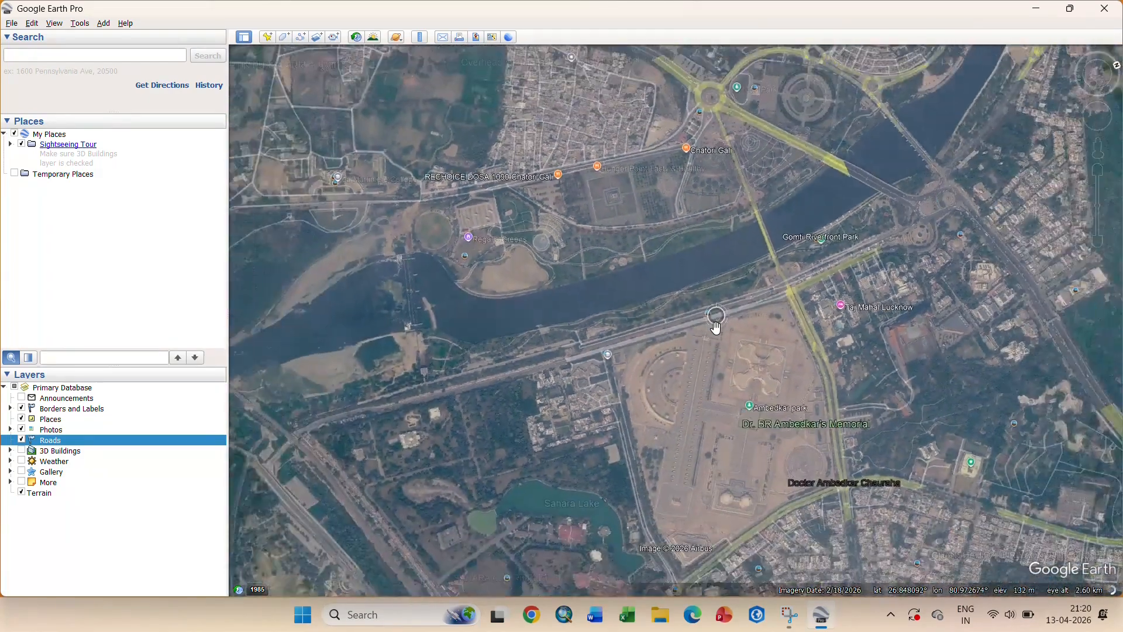
scroll(717, 328, "down", 3)
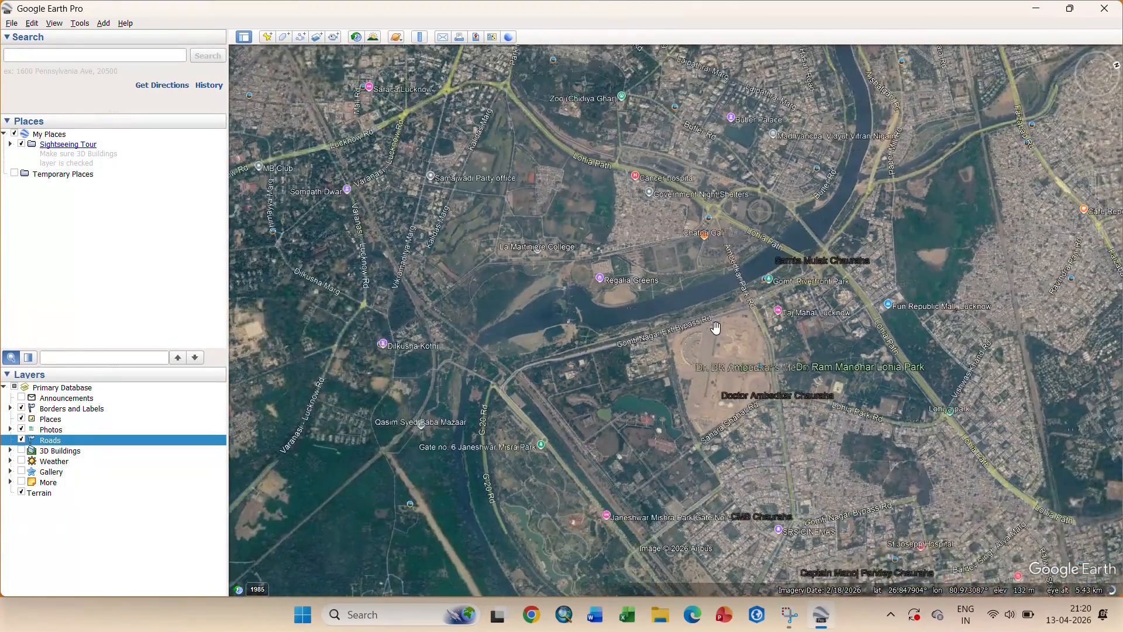
key("n")
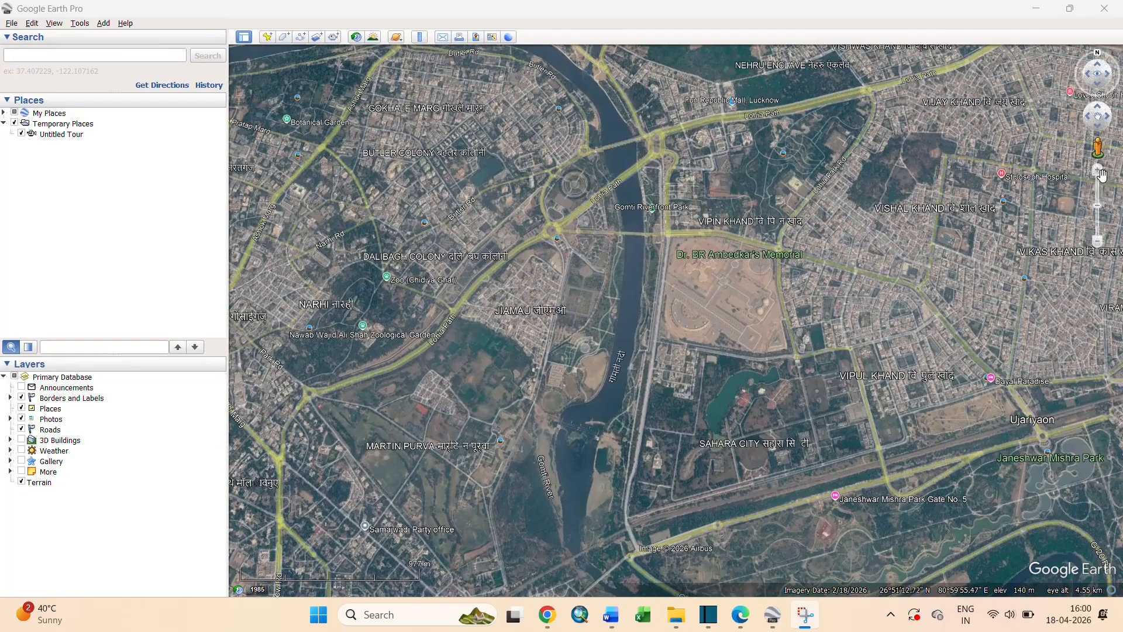
left_click(1100, 226)
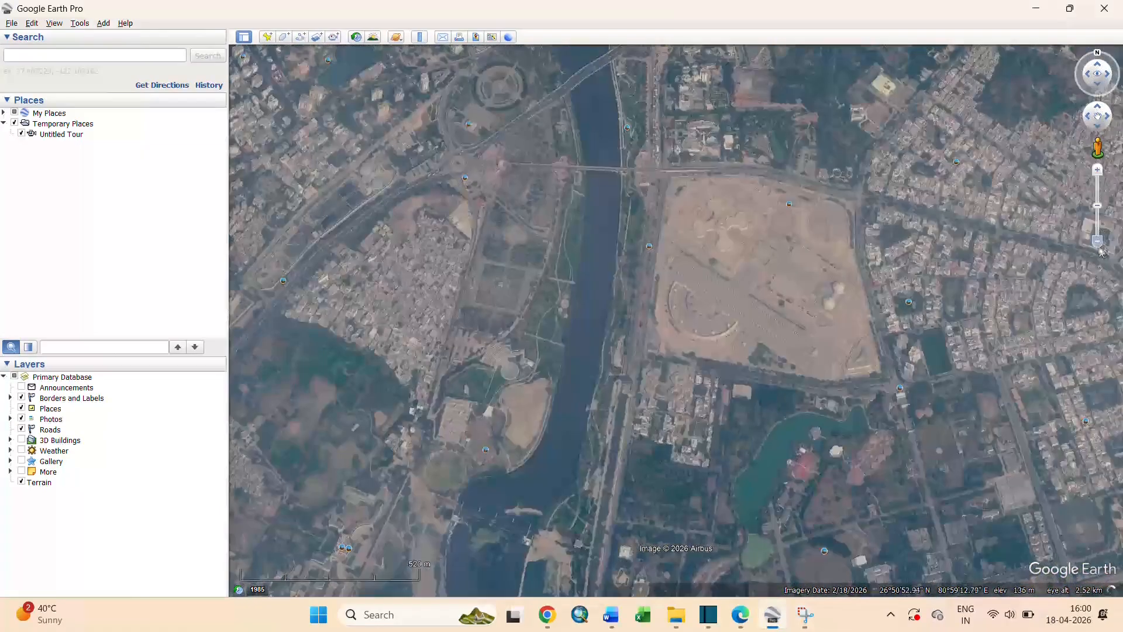
left_click(1098, 241)
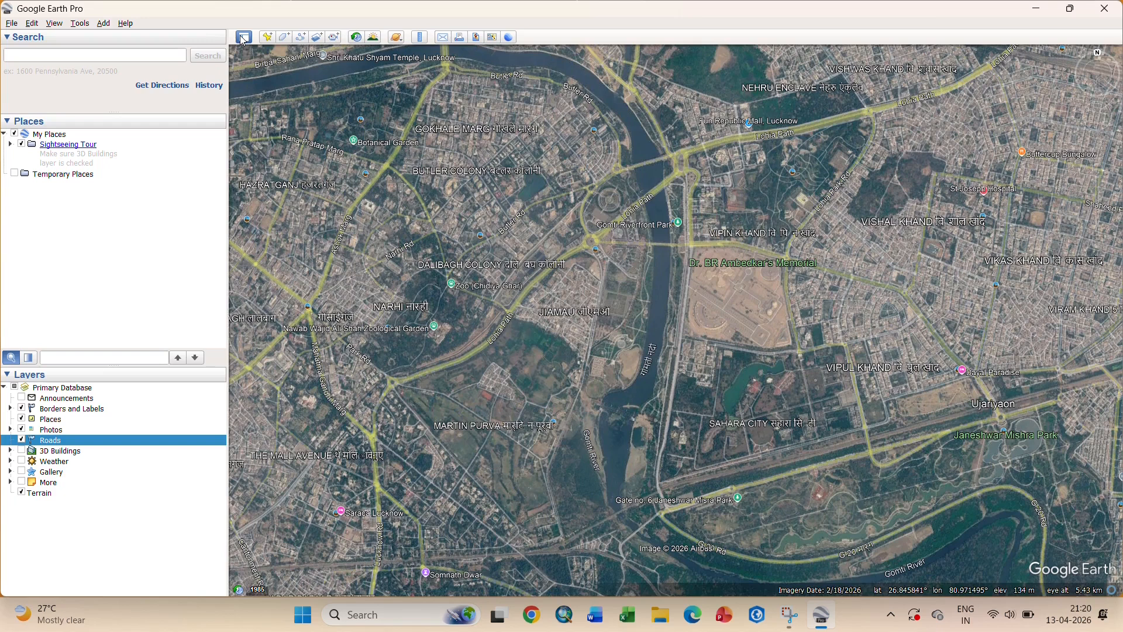
left_click(243, 37)
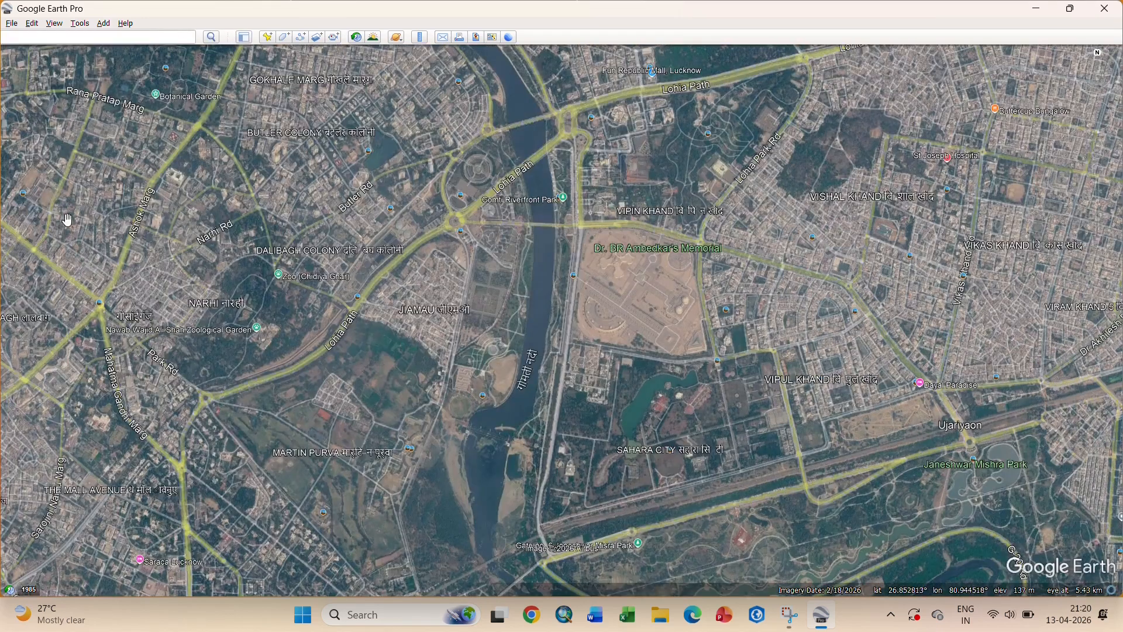
left_click(244, 37)
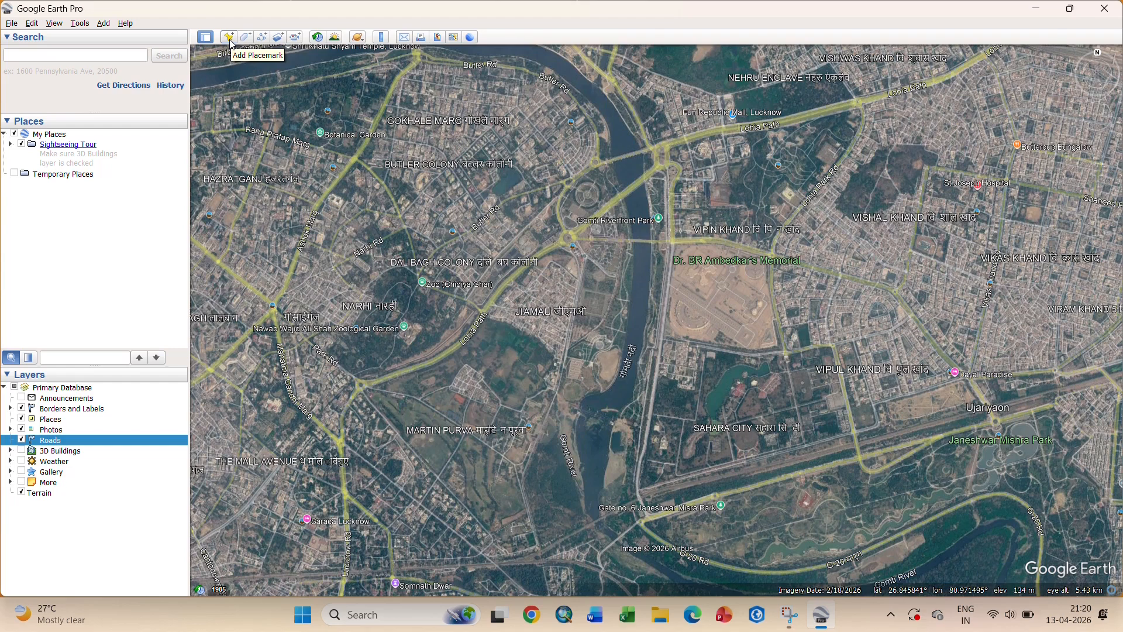
- Zoom to Doctor Ambedkar Chauraha and save a placemark there named 'Ambedkar Chauraha'
scroll(751, 282, "up", 3)
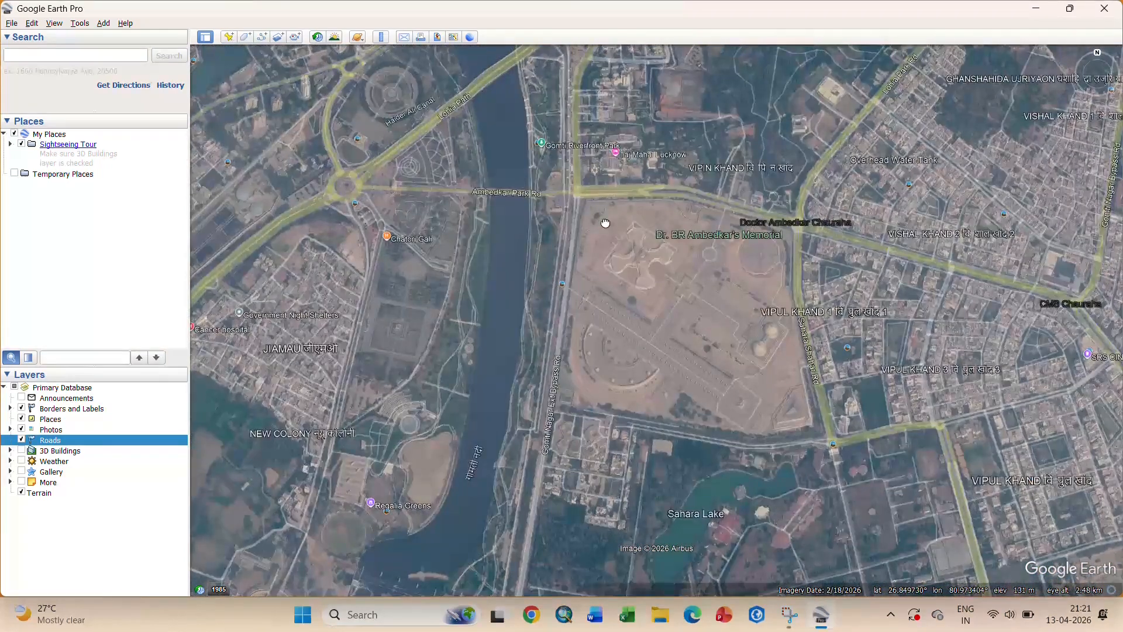
left_click_drag(603, 221, 573, 252)
scroll(738, 260, "up", 3)
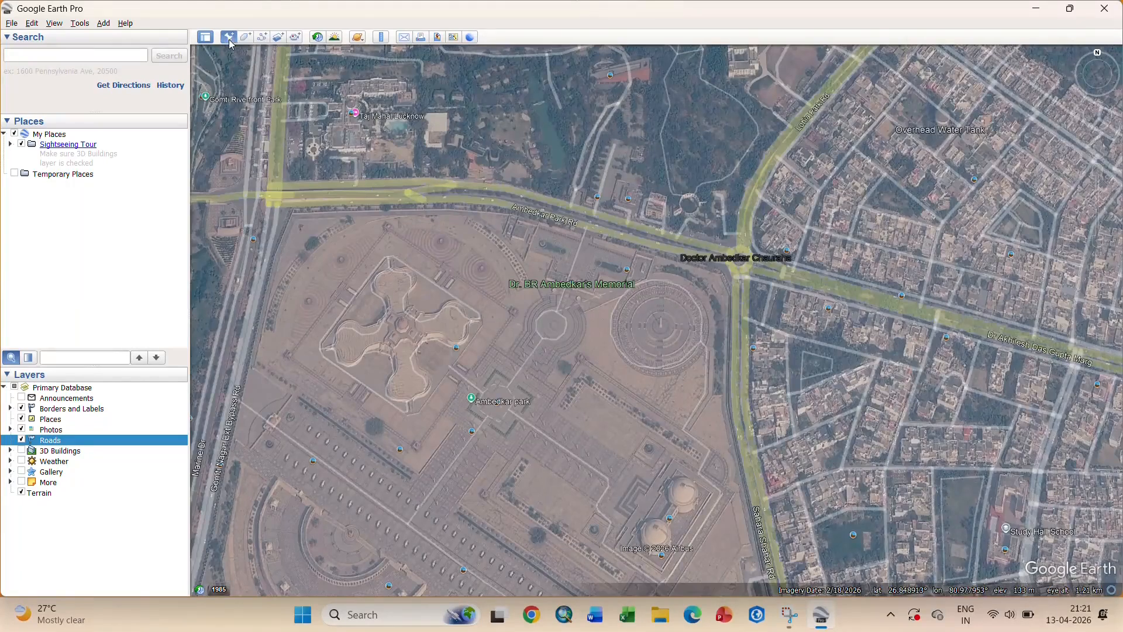
left_click(229, 36)
left_click_drag(531, 189, 390, 90)
left_click_drag(660, 309, 745, 247)
left_click_drag(315, 116, 231, 118)
type("Ambedkar cha")
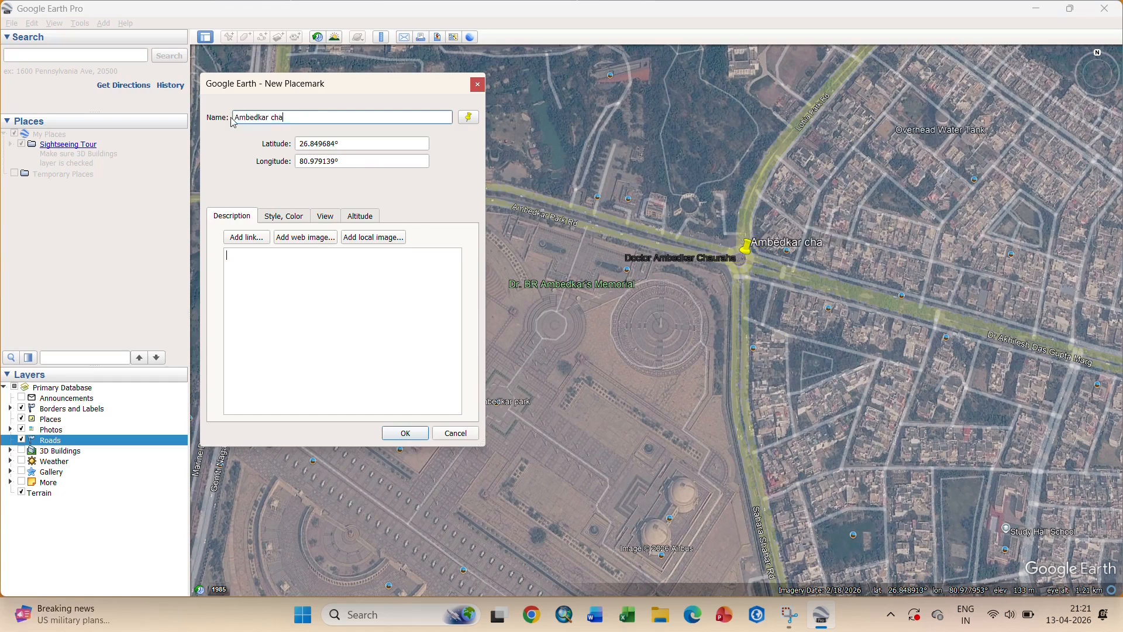
key("Tab")
type("Chauraha")
key("Tab")
left_click(409, 435)
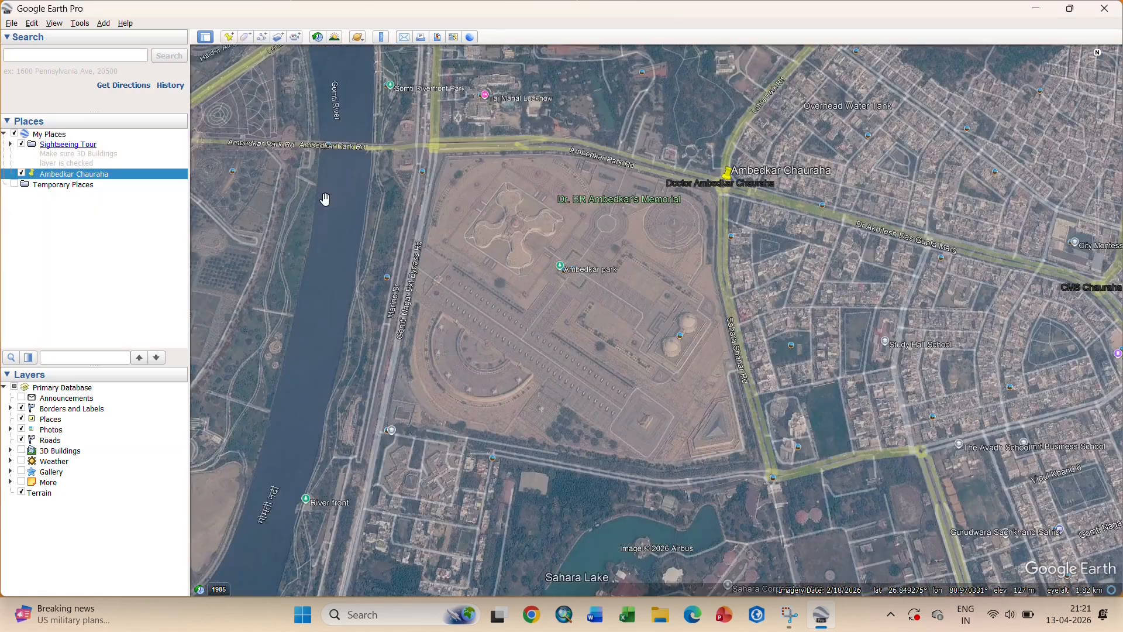
- Trace a new polygon around the memorial park's boundary with eight corners
left_click(247, 42)
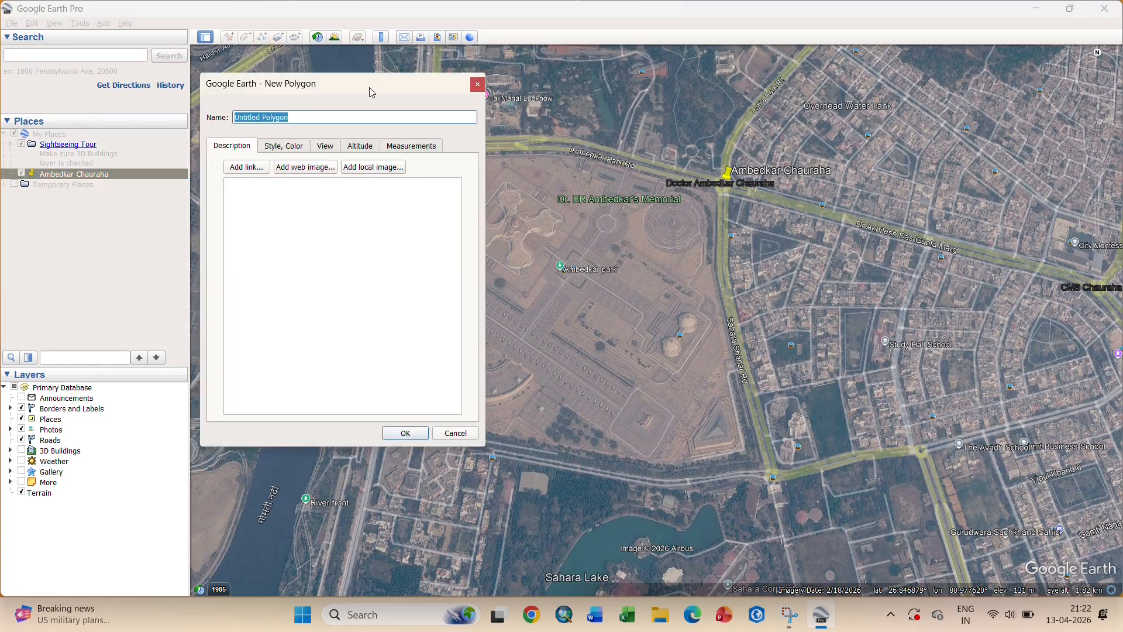
left_click_drag(372, 93, 206, 199)
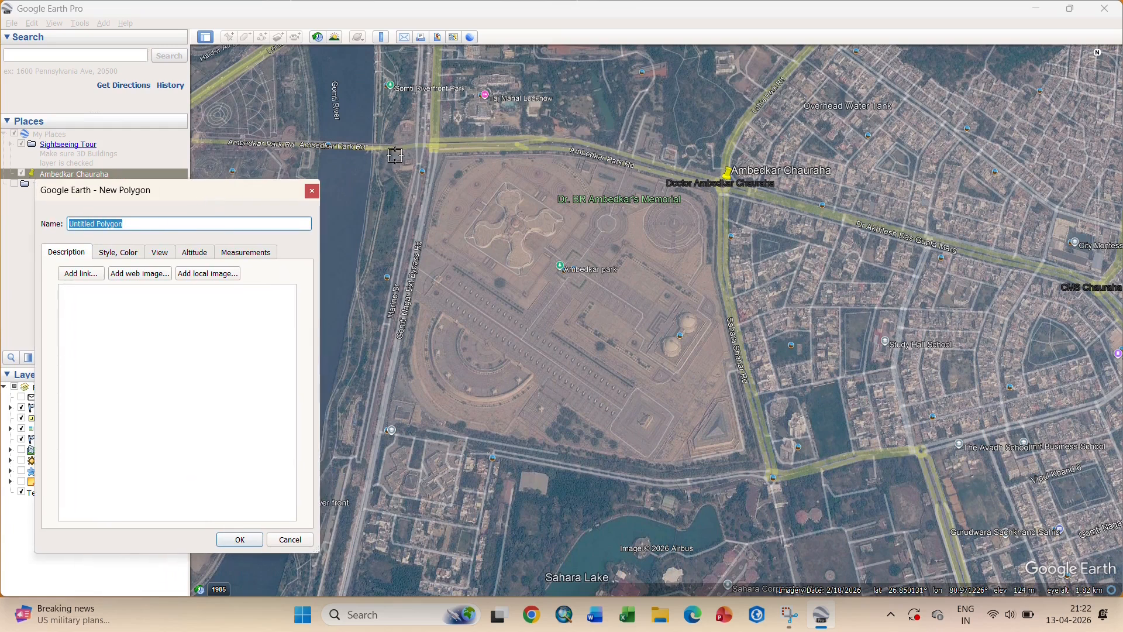
left_click(447, 156)
left_click(571, 154)
left_click(713, 195)
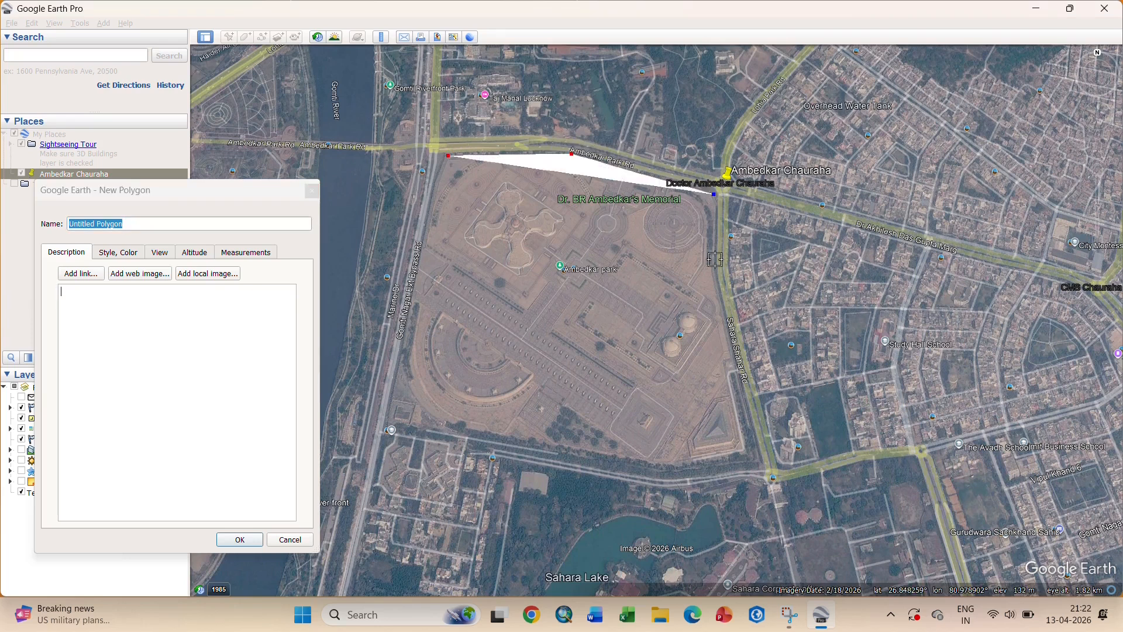
left_click(715, 266)
left_click(736, 367)
left_click(760, 464)
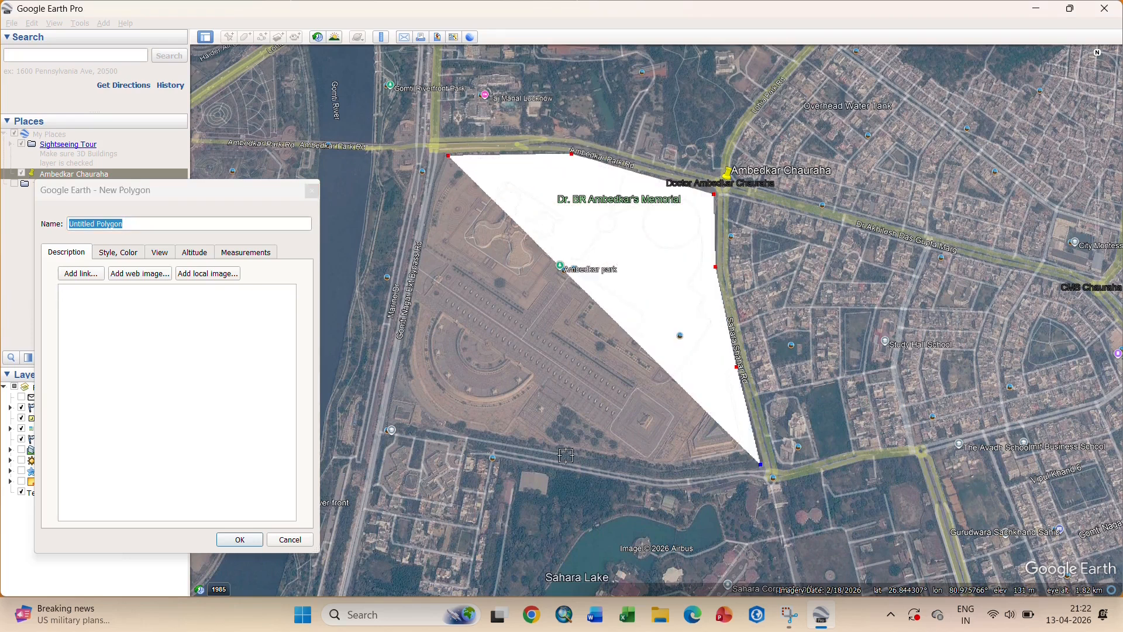
left_click(566, 456)
left_click(386, 419)
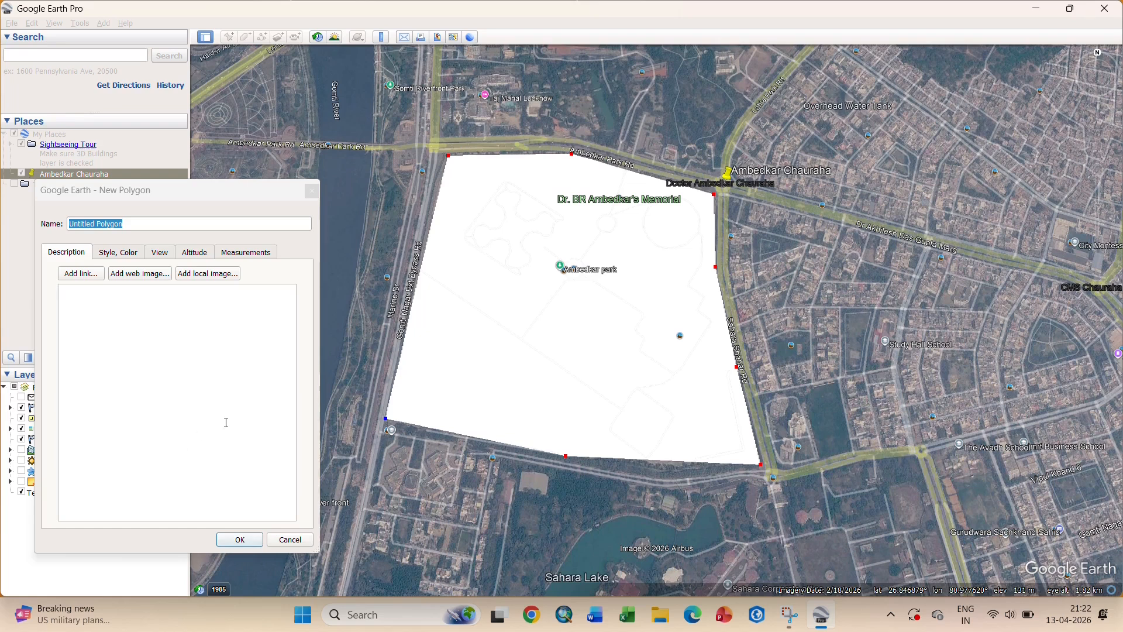
- Make the polygon outline-only with a red line colour and save it to My Places
left_click(116, 254)
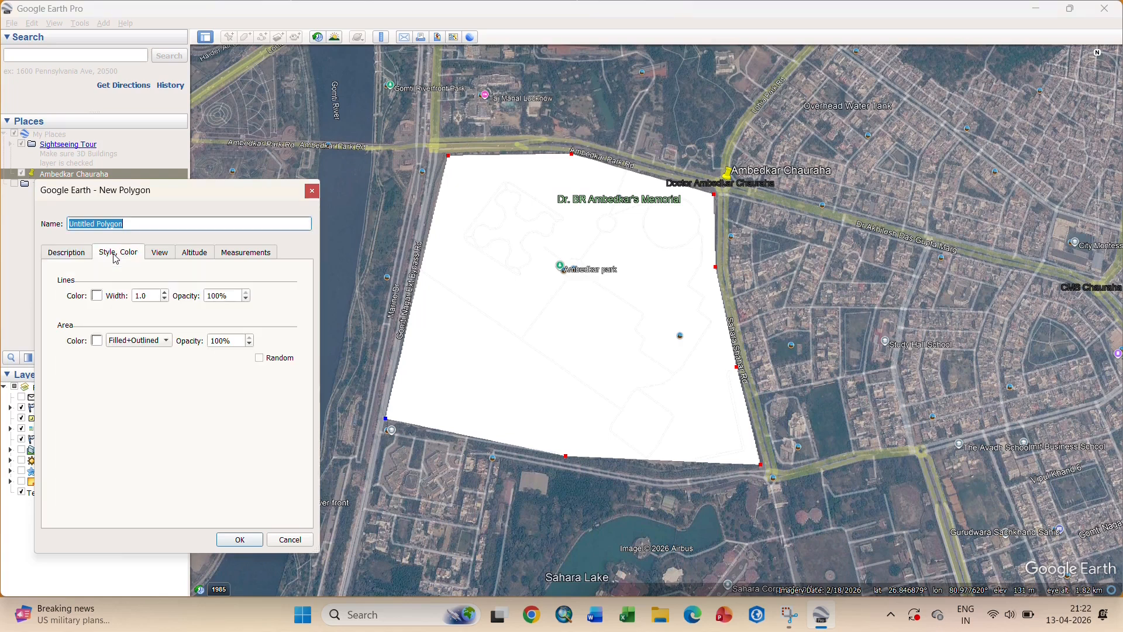
left_click(143, 341)
left_click(128, 327)
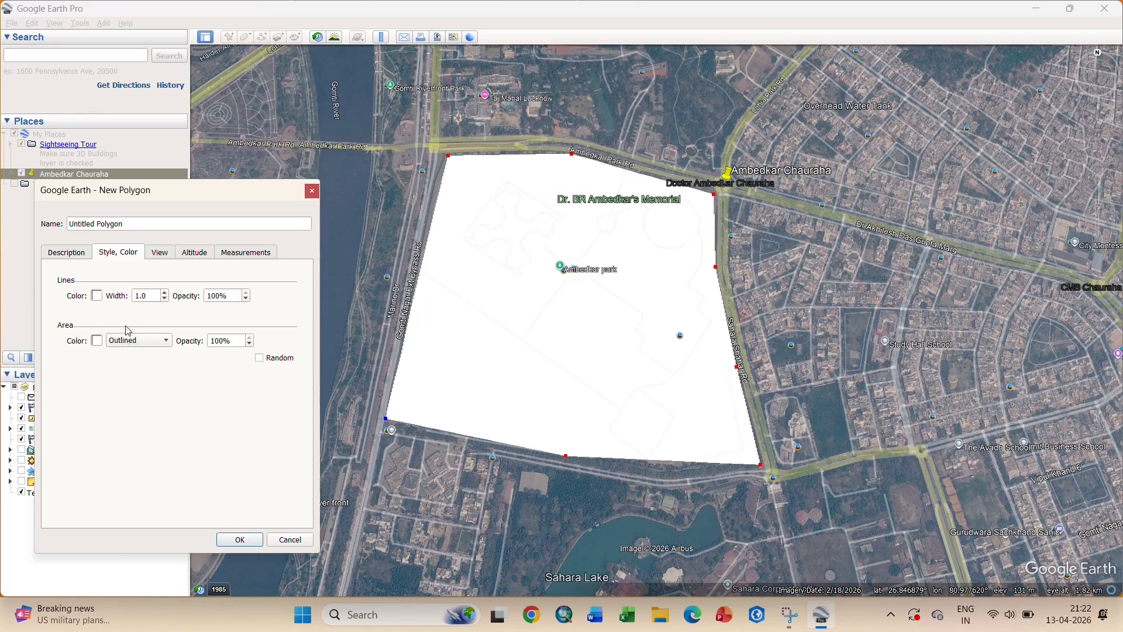
left_click(97, 296)
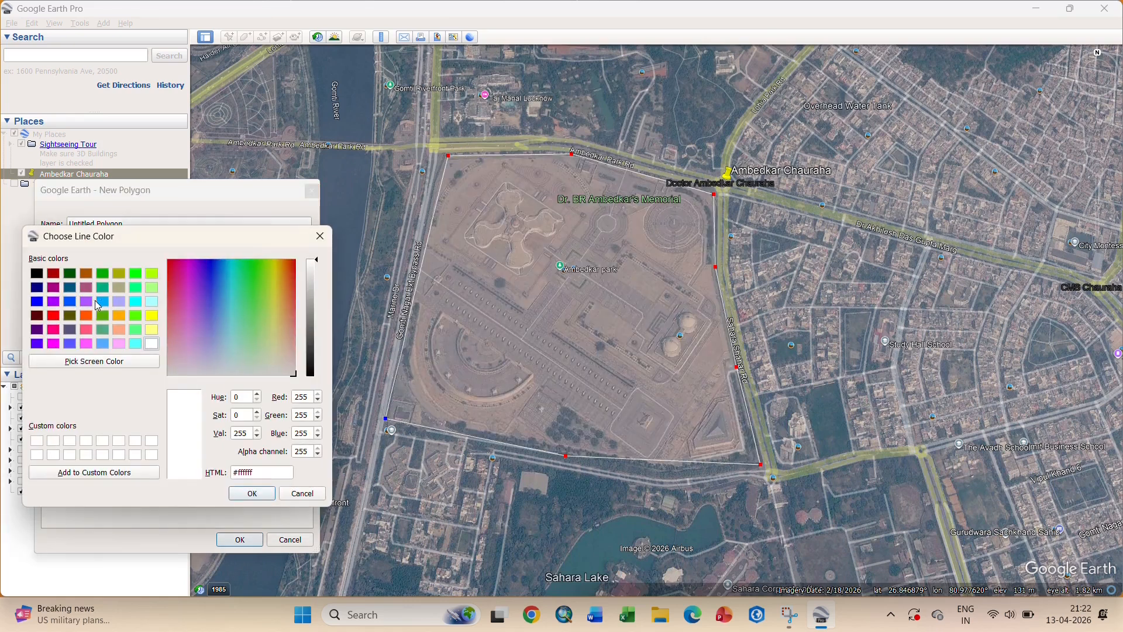
left_click(54, 317)
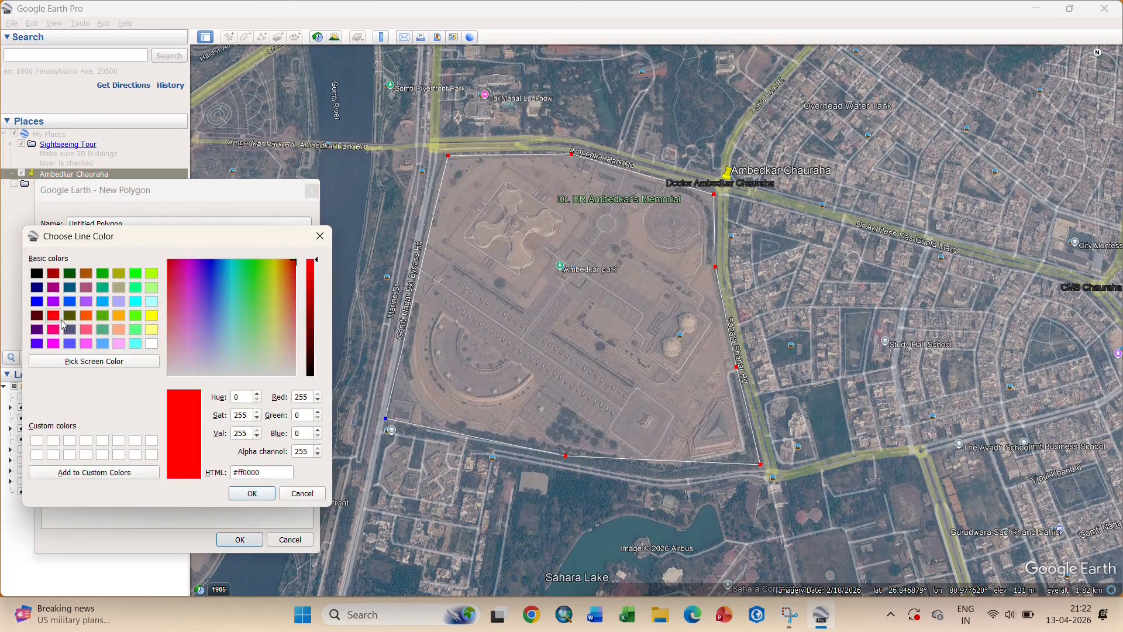
left_click(251, 494)
left_click(167, 293)
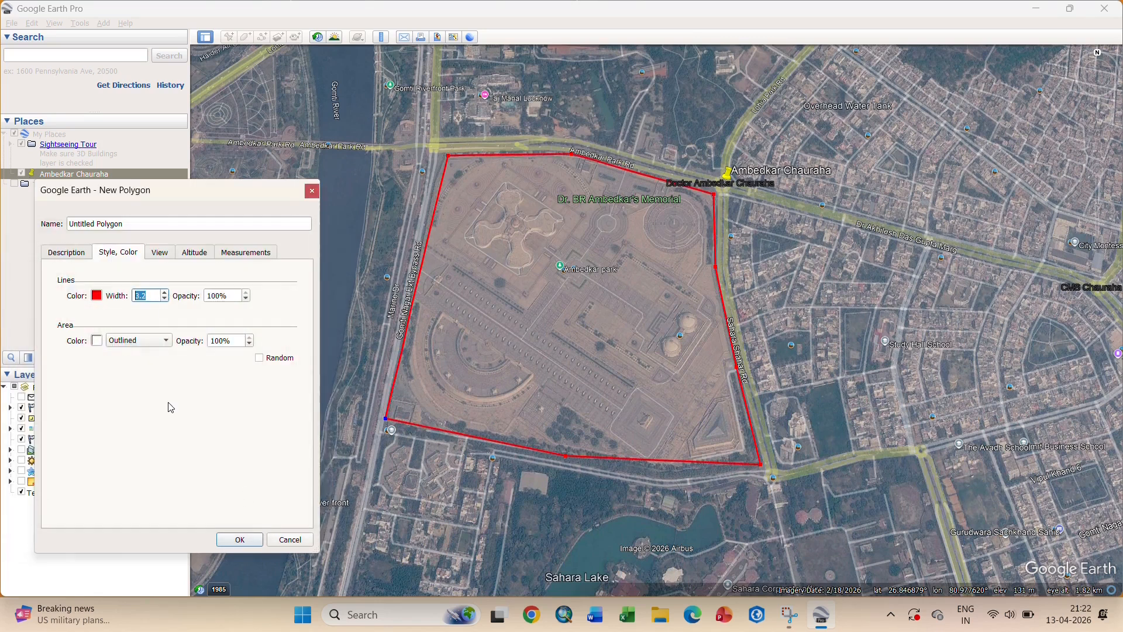
left_click(240, 540)
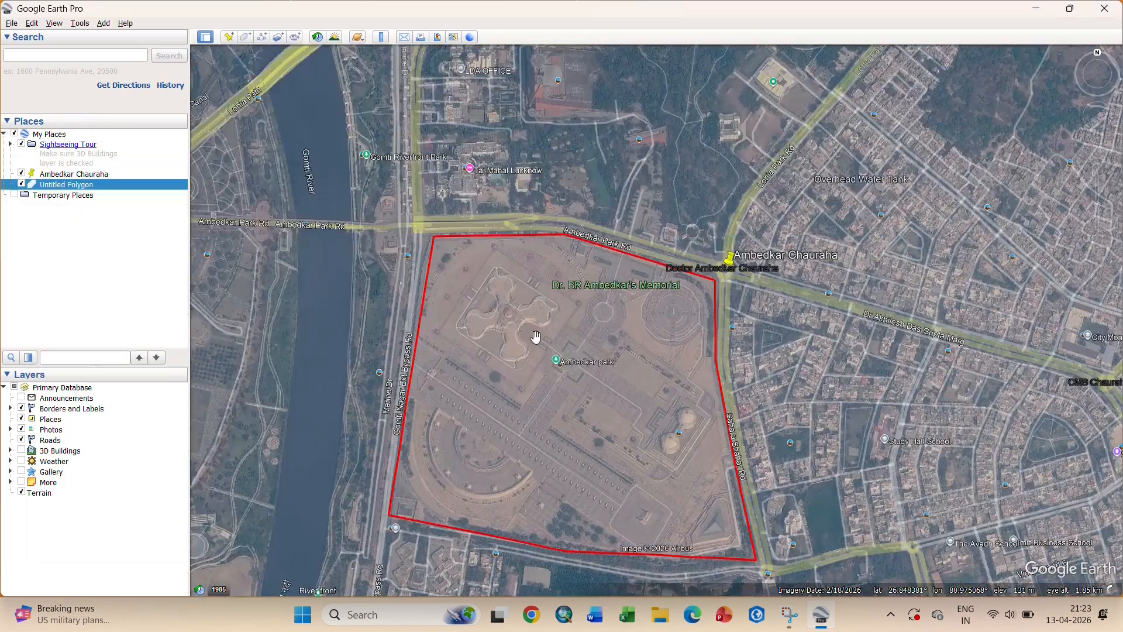
- Draw a path along Ambedkar Park Rd through Ambedkar Chauraha and south down the road
left_click(261, 37)
scroll(377, 230, "up", 3)
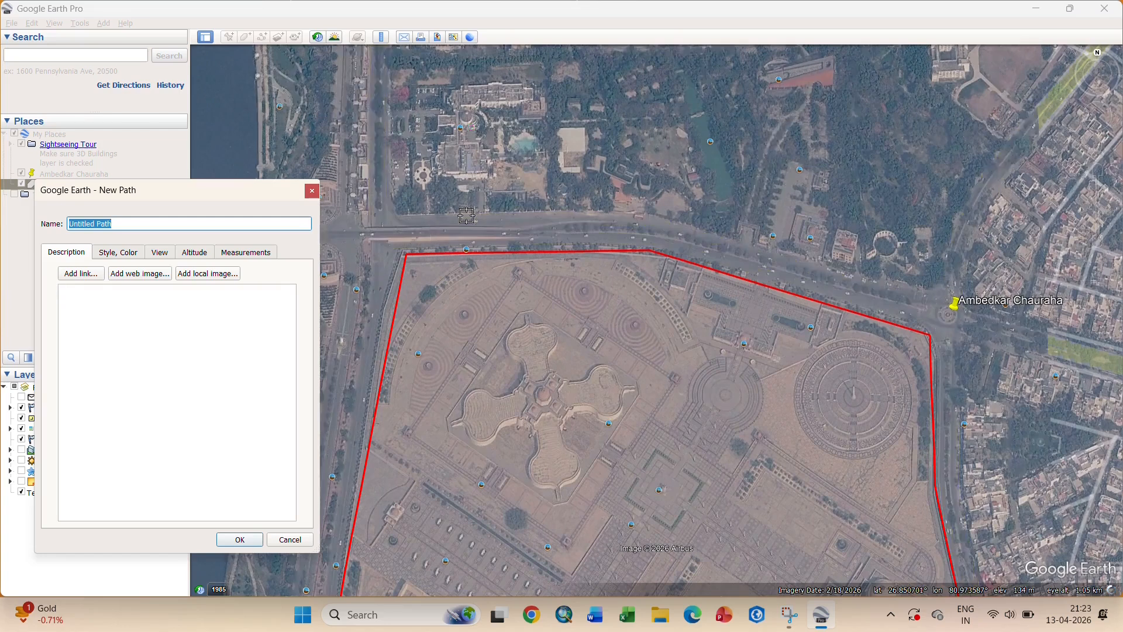
left_click(377, 231)
left_click(563, 232)
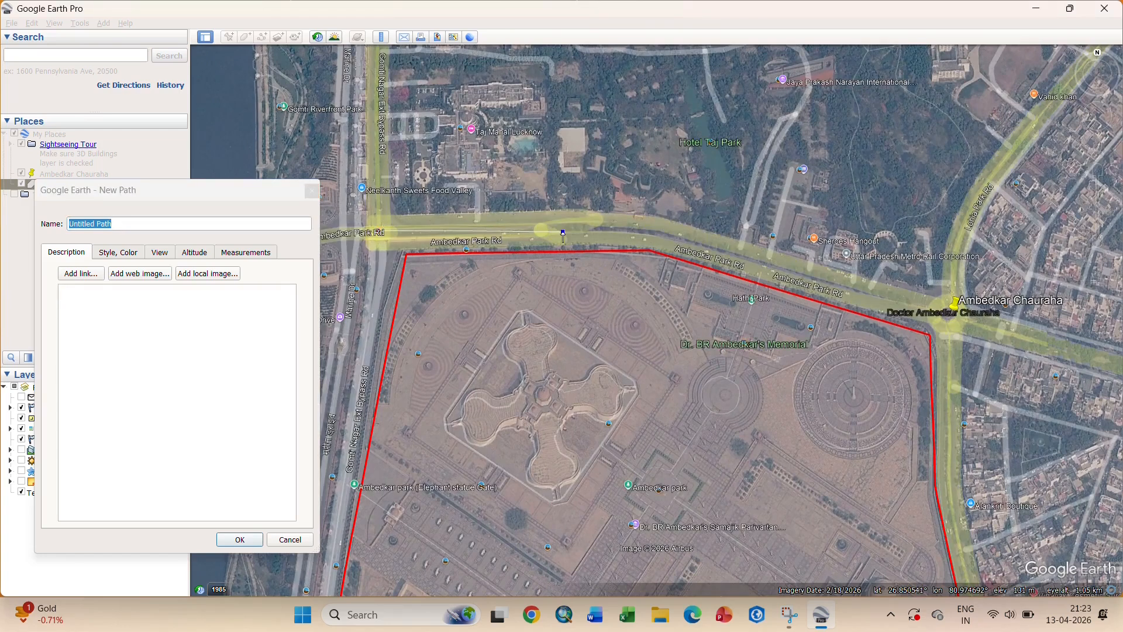
left_click(680, 240)
left_click(835, 282)
left_click(948, 318)
left_click(950, 443)
left_click(957, 523)
left_click(963, 550)
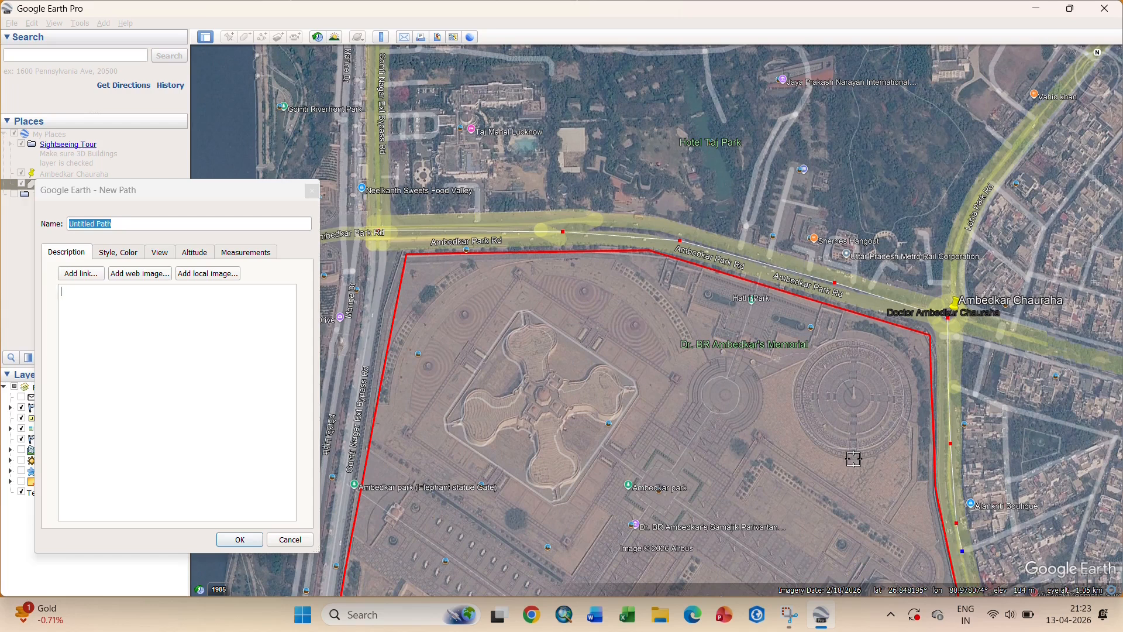
- Colour the path yellow, name it 'Road', and save it to My Places
left_click(116, 254)
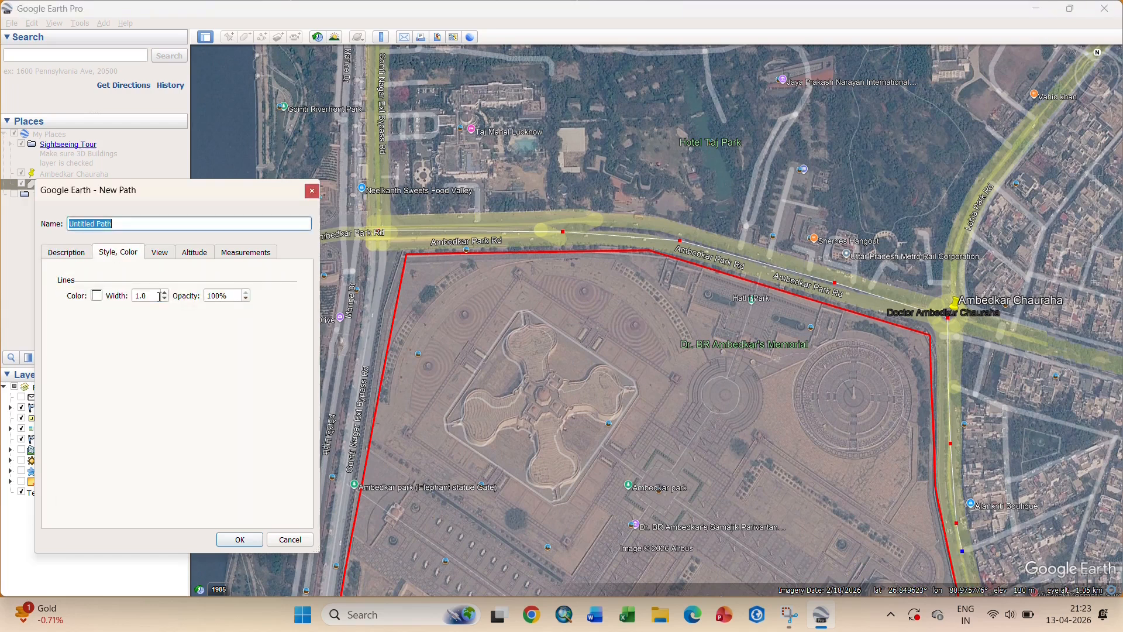
left_click(99, 298)
left_click(152, 316)
left_click(252, 495)
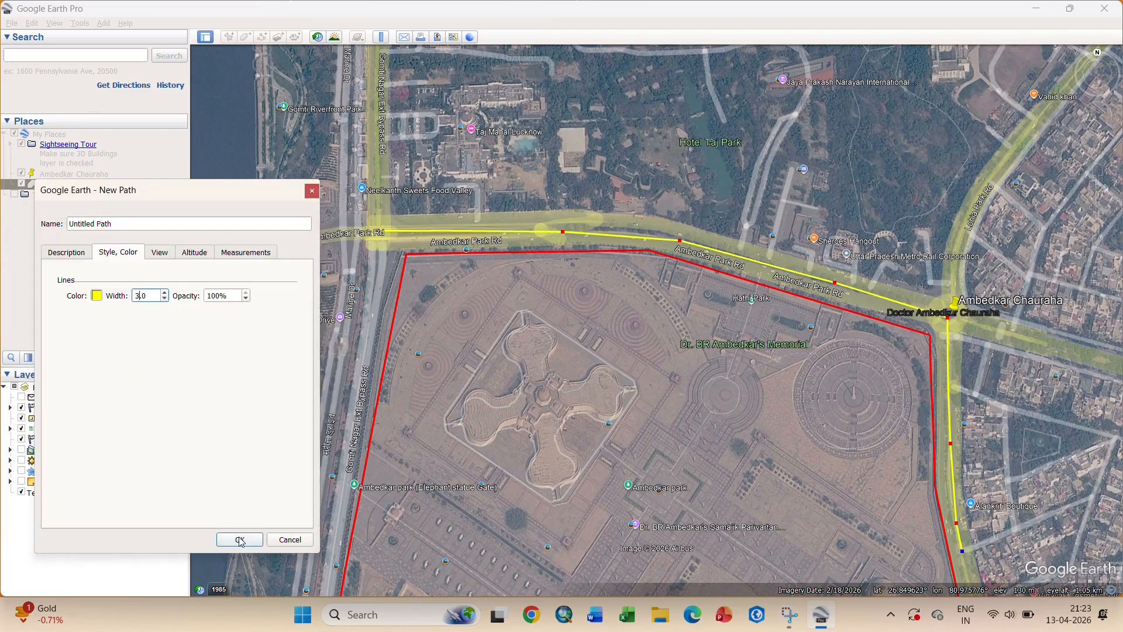
left_click_drag(111, 224, 53, 237)
type("Road")
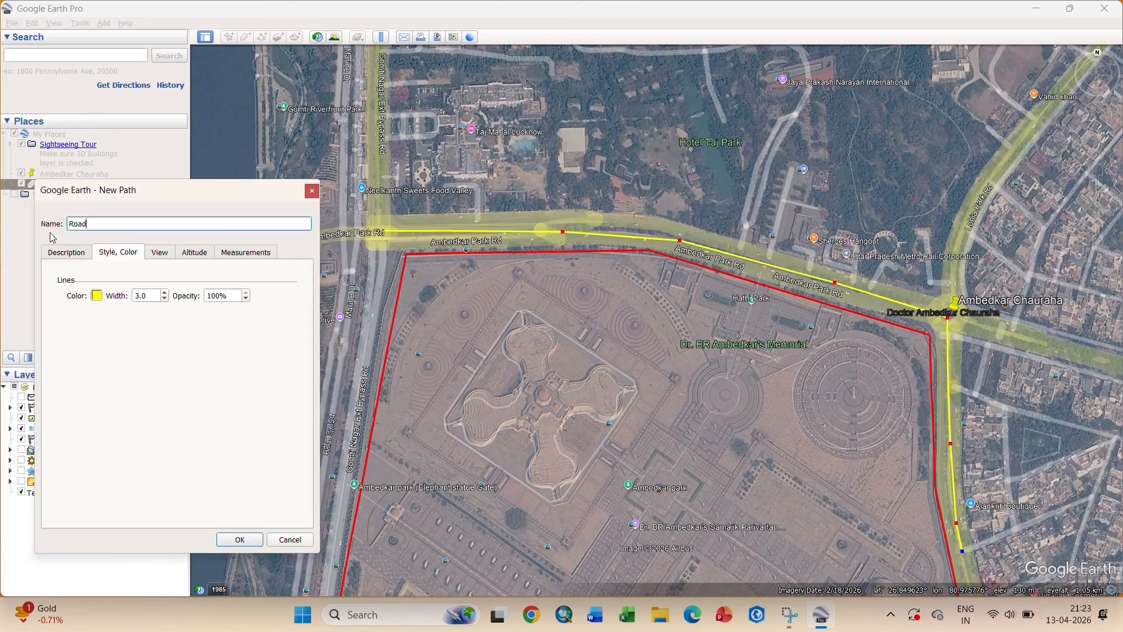
left_click(240, 539)
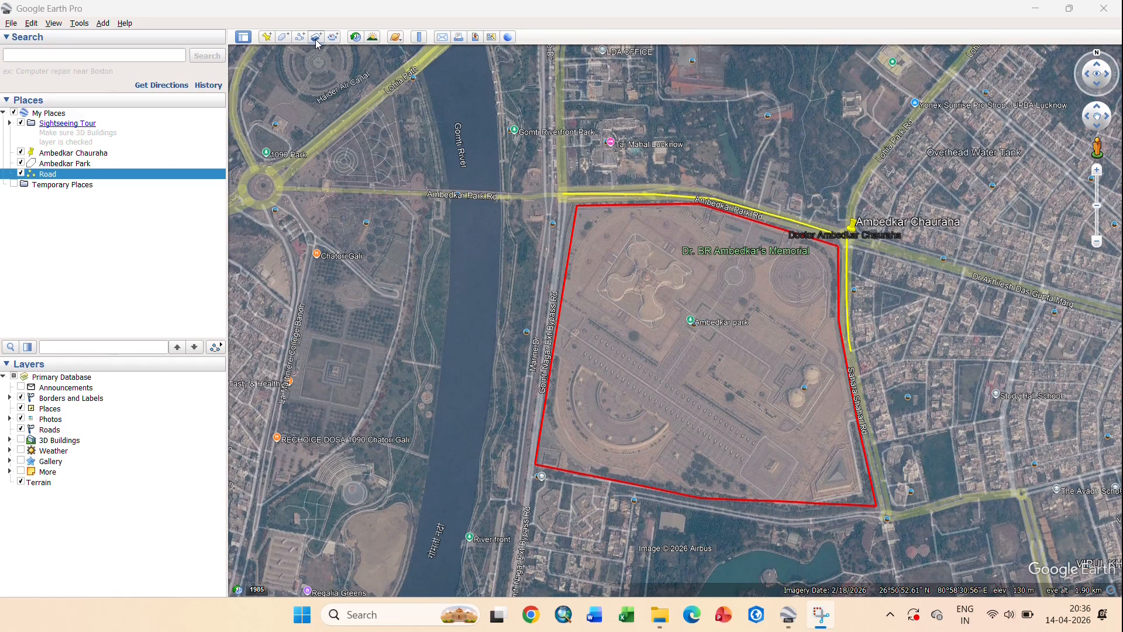
- Start a new image overlay using the G44C12_63A12_copy image file
left_click(316, 37)
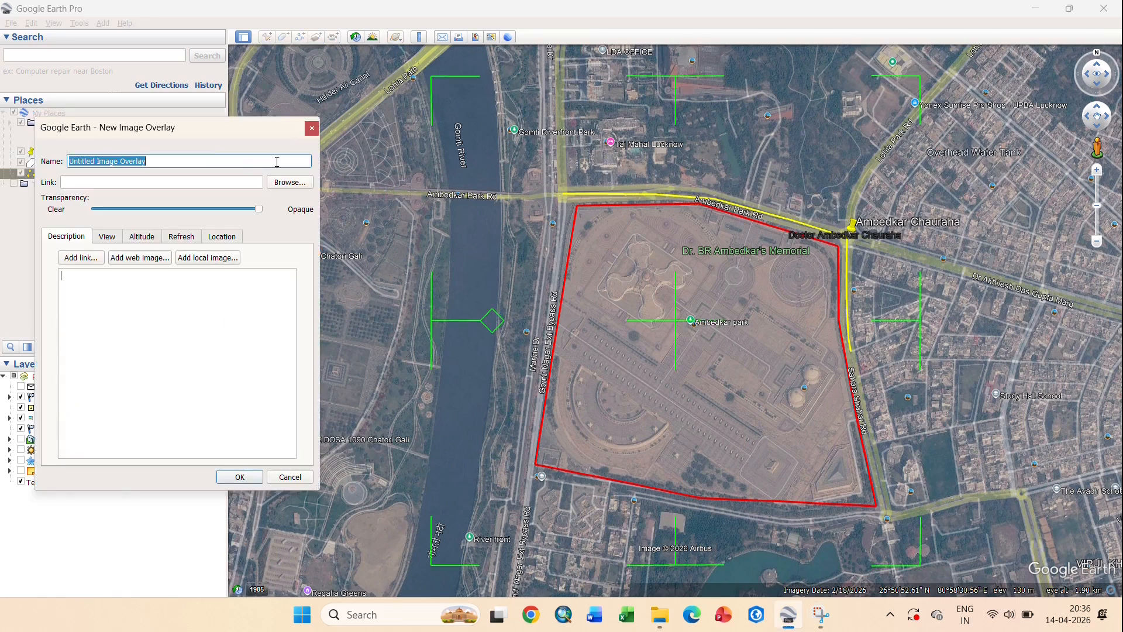
type("Toposheet")
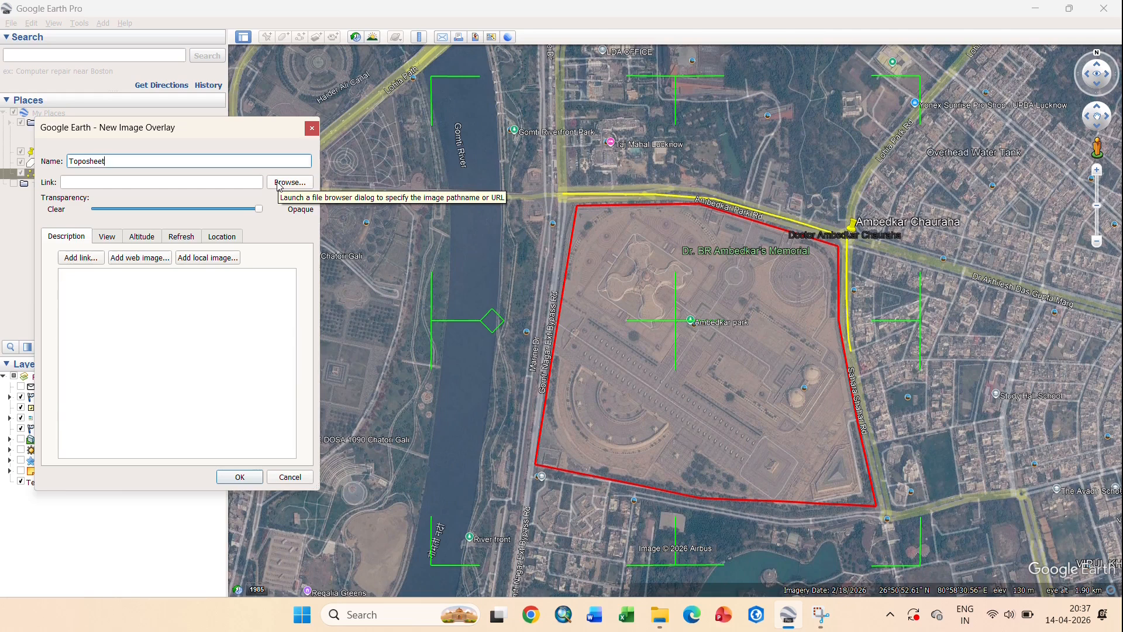
left_click(289, 182)
left_click(234, 279)
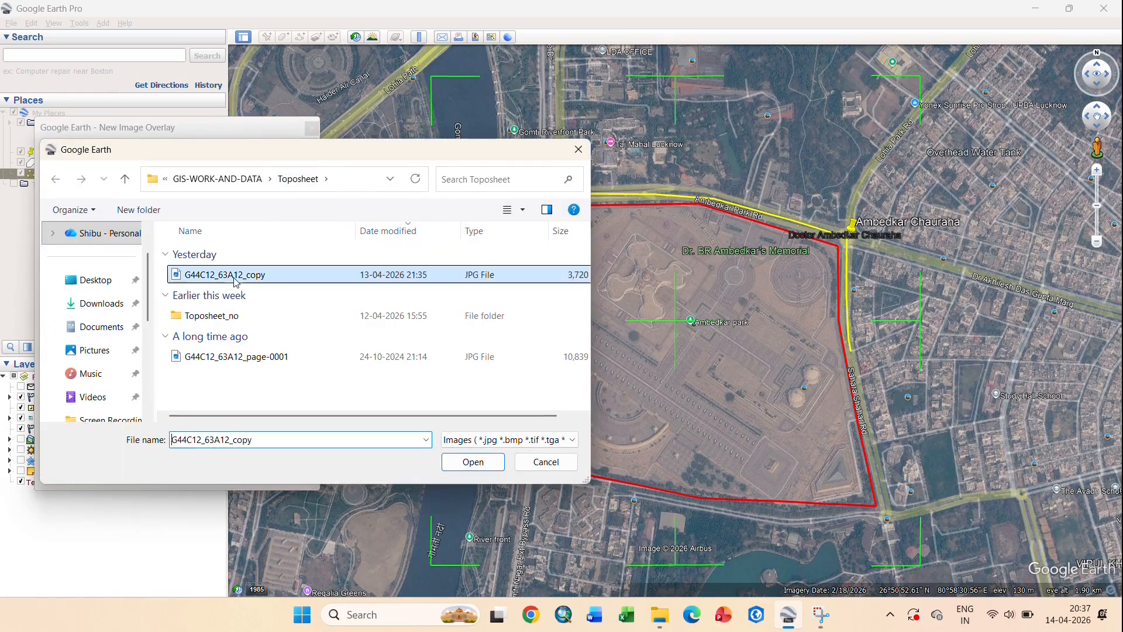
left_click(473, 462)
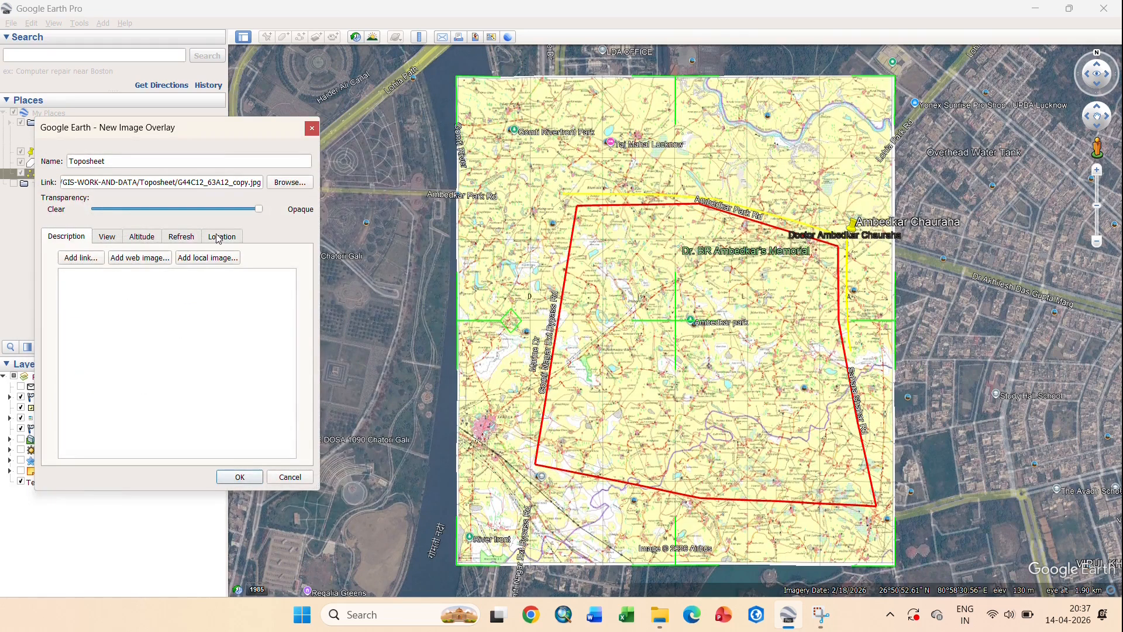
- Switch the overlay location to four-corner mode and edit the first corner's coordinates
left_click(217, 238)
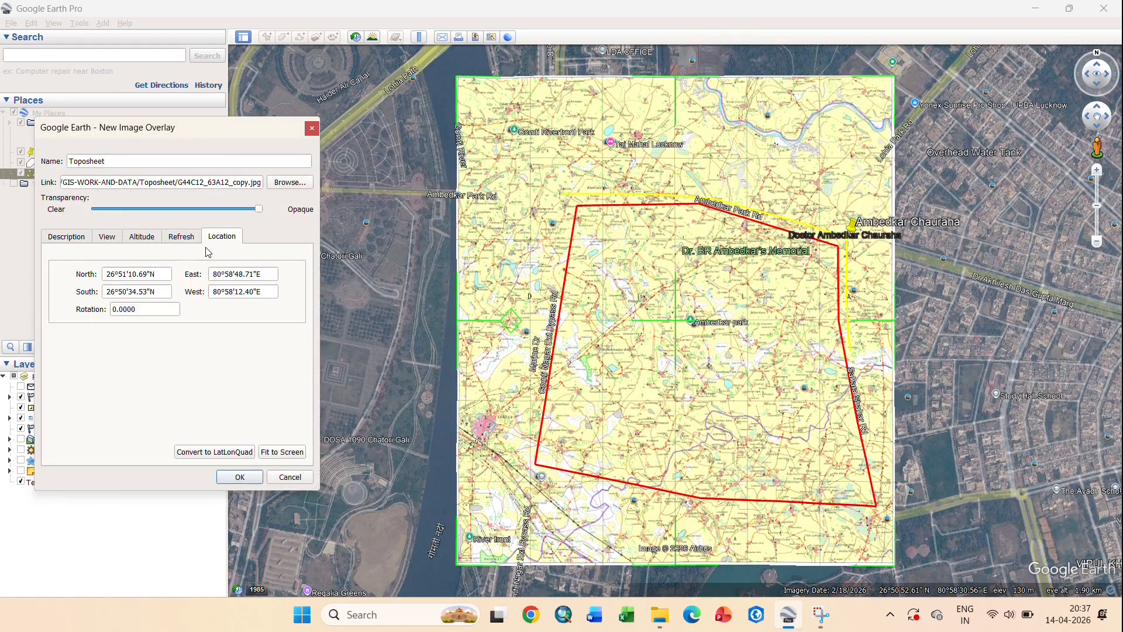
left_click(215, 452)
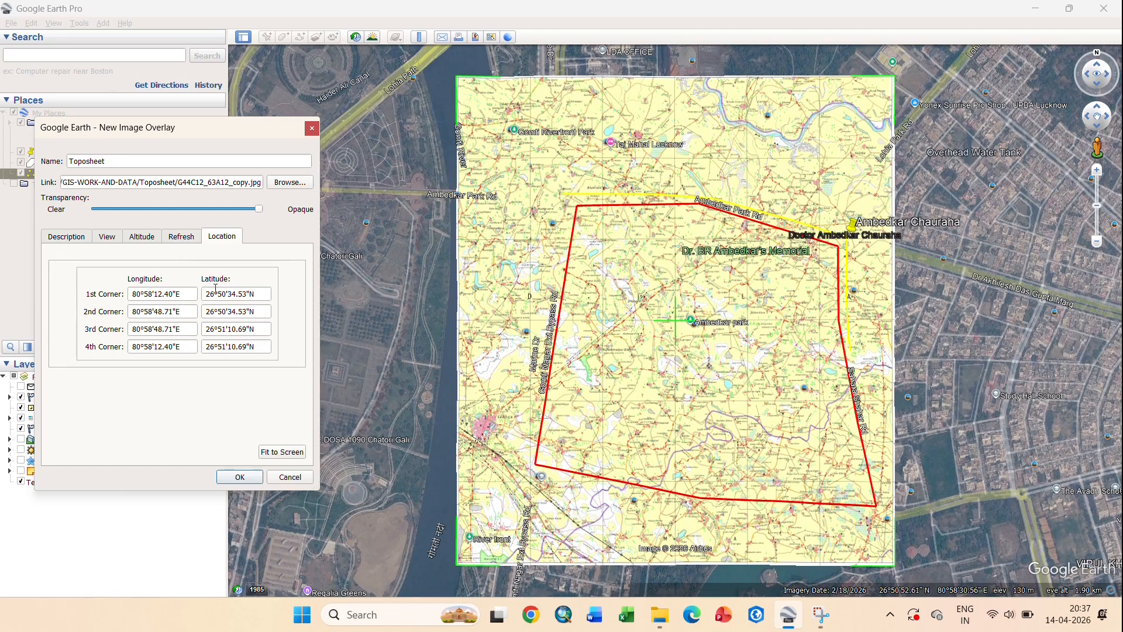
left_click(150, 295)
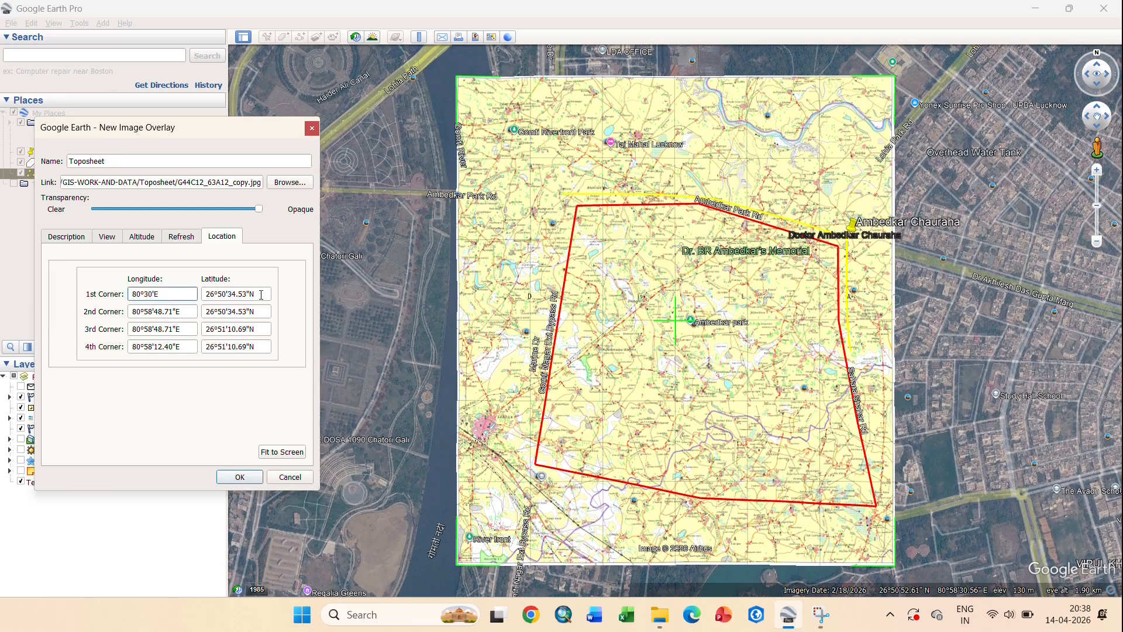
left_click(215, 295)
key("BackSpace")
type("7")
left_click(182, 311)
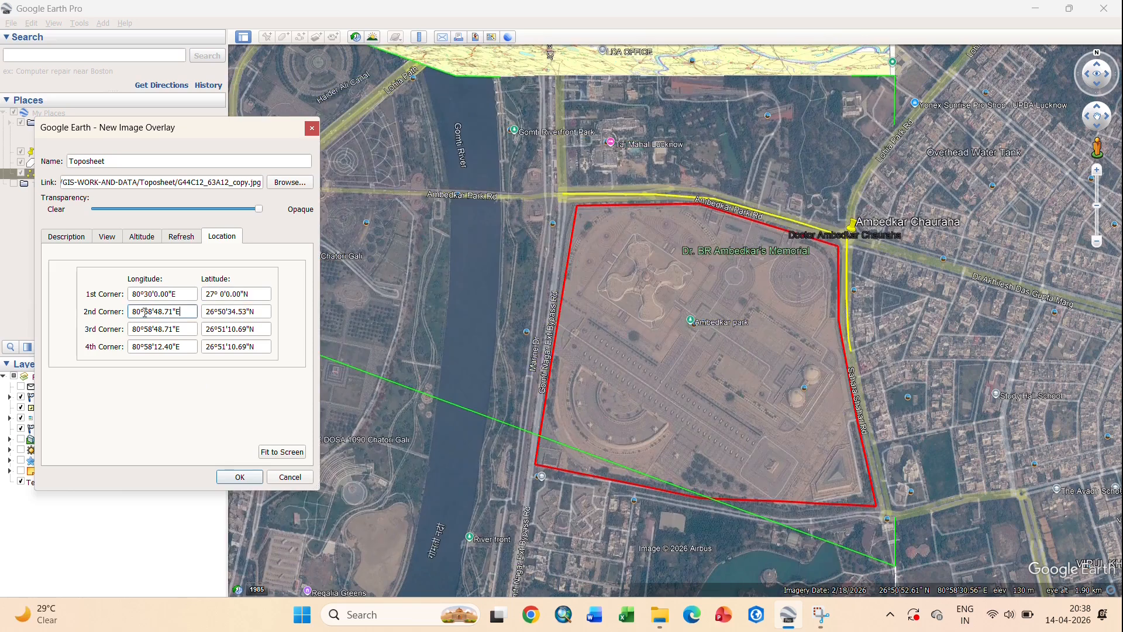
key("BackSpace")
key("BackSpace")
key("BackSpace")
key("BackSpace")
- Set the second, third and fourth corner coordinates, copying the longitude across, and apply them
left_click(214, 311)
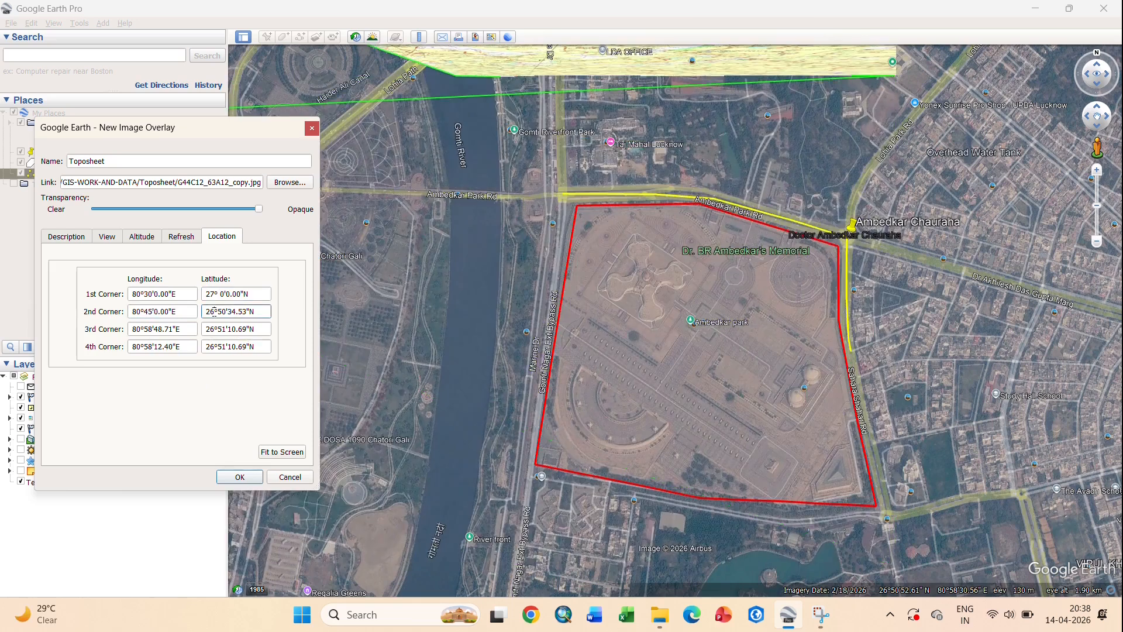
left_click(182, 332)
left_click_drag(182, 312, 126, 330)
key("ctrl+c")
key("ctrl+v")
left_click(261, 329)
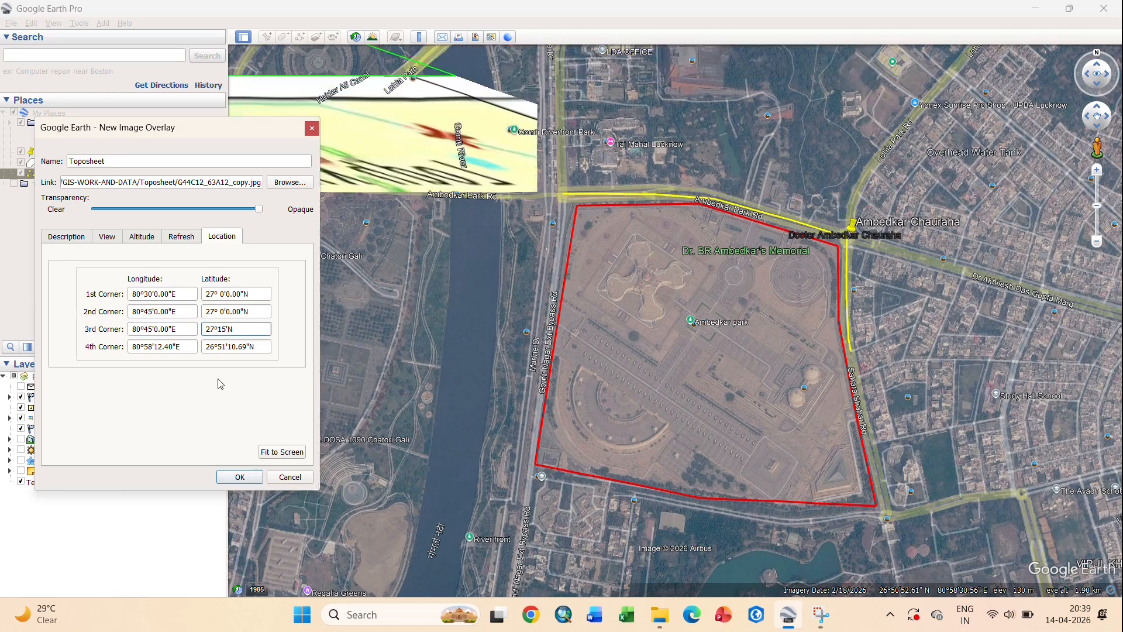
left_click(152, 347)
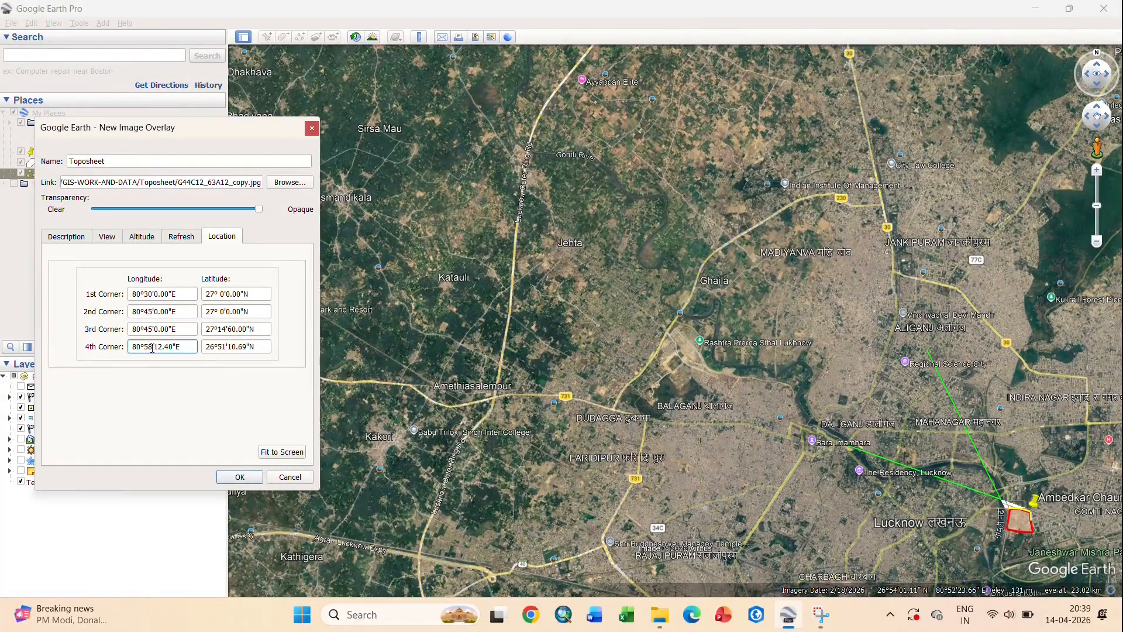
left_click(213, 345)
left_click(255, 328)
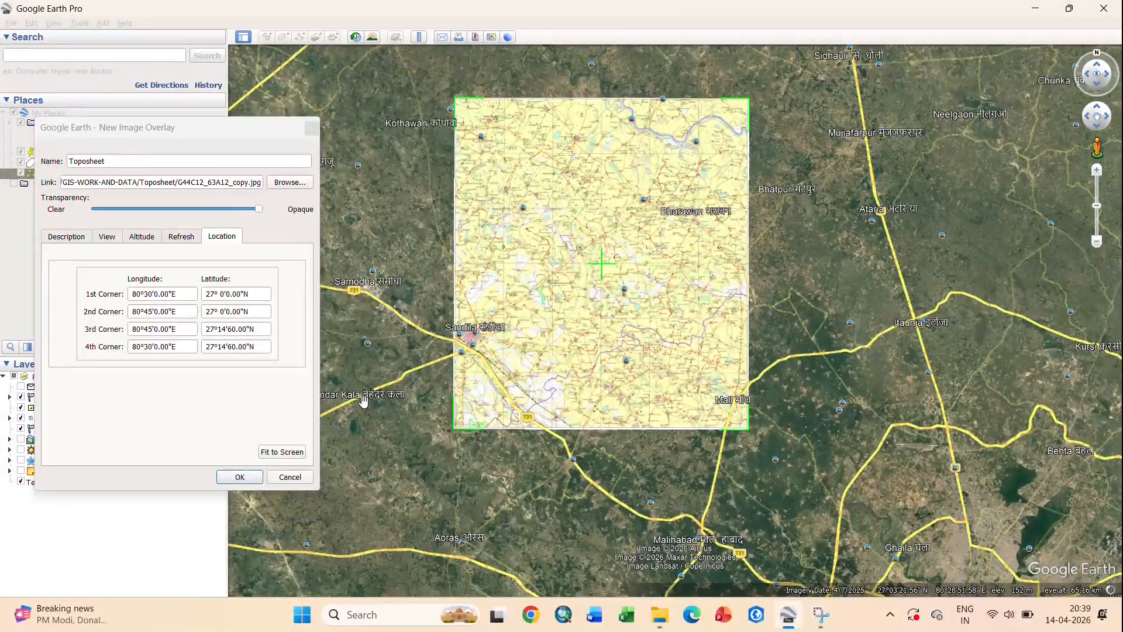
left_click(239, 477)
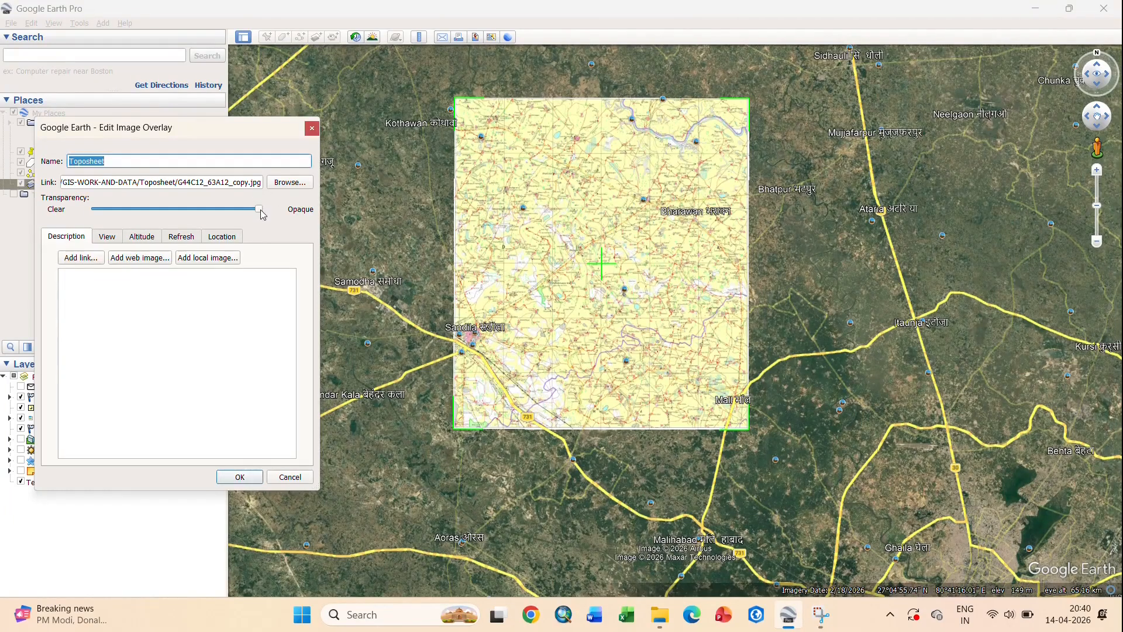
- Inspect the Toposheet overlay up close, set it fully opaque, and confirm
left_click_drag(261, 214, 191, 215)
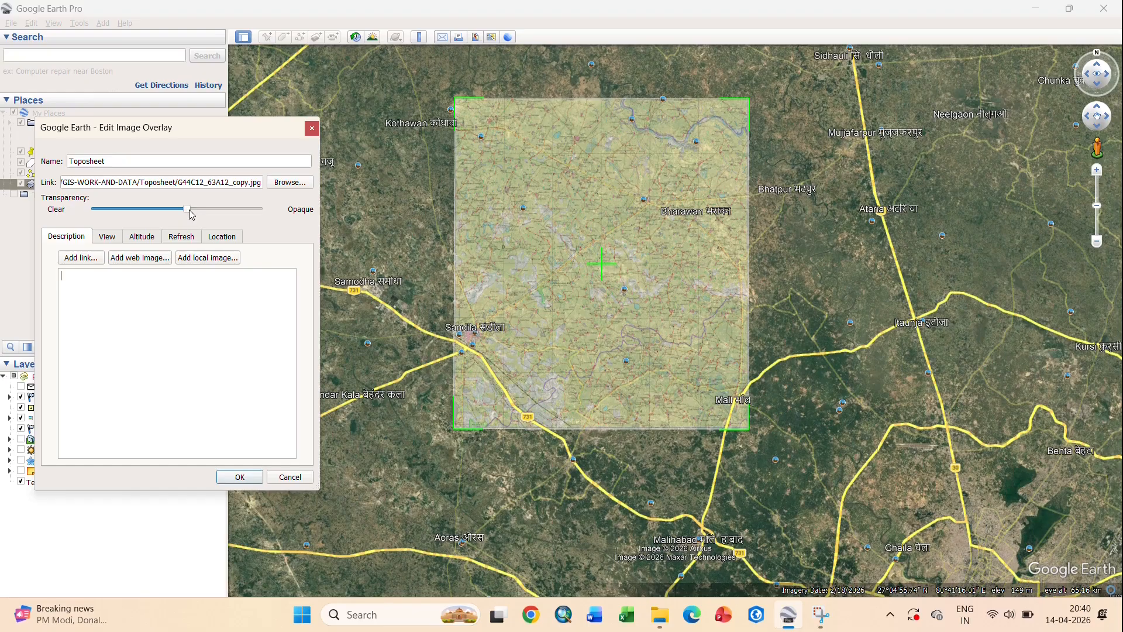
scroll(679, 126, "up", 5)
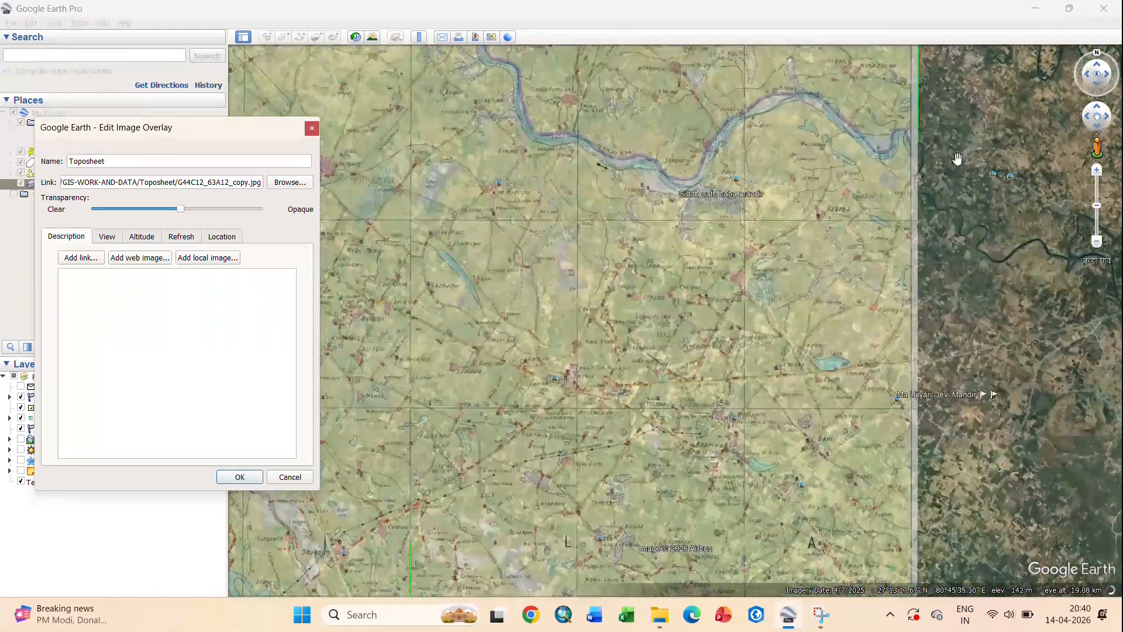
left_click_drag(957, 158, 792, 243)
scroll(793, 242, "up", 3)
left_click_drag(180, 209, 270, 216)
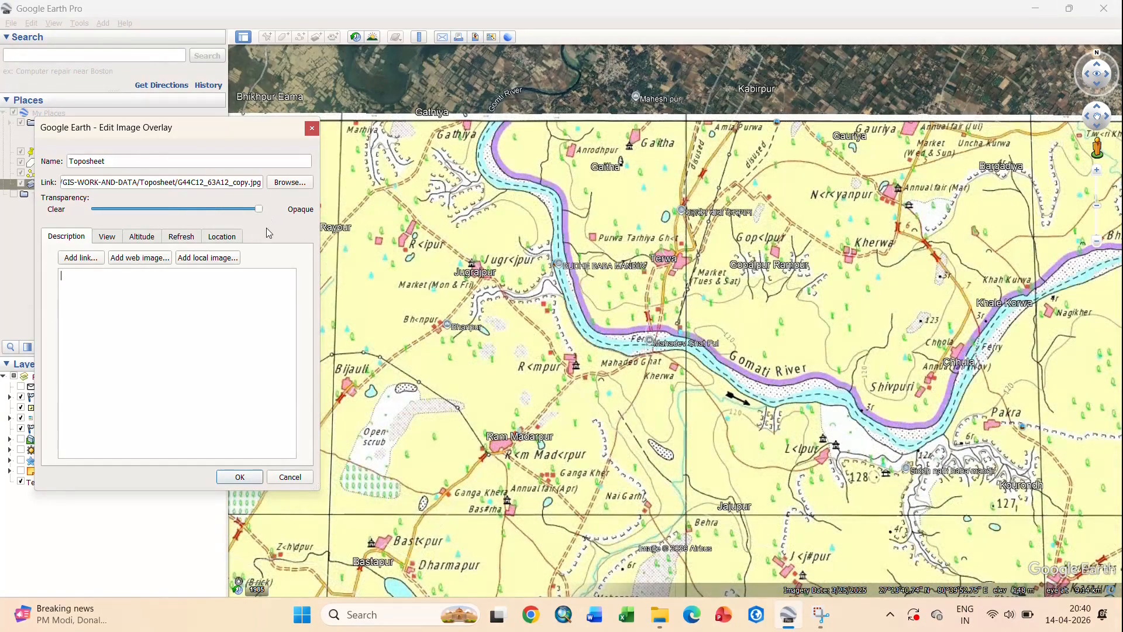
left_click(251, 477)
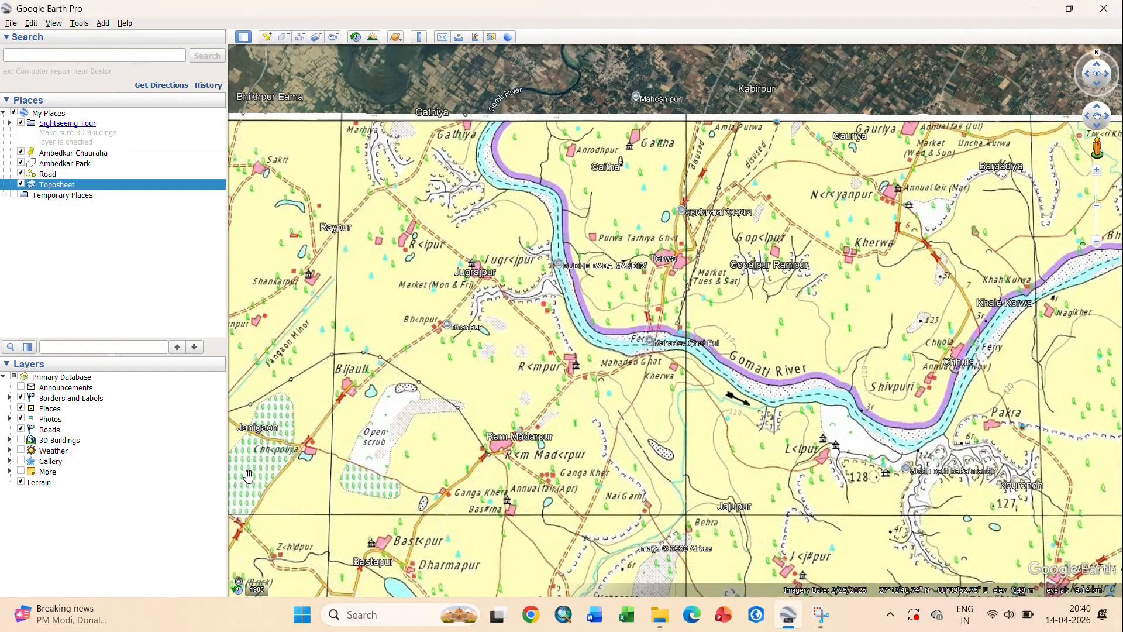
- Pan toward Lucknow, start recording a tour, and fly east along the road to the roundabout
scroll(493, 324, "down", 5)
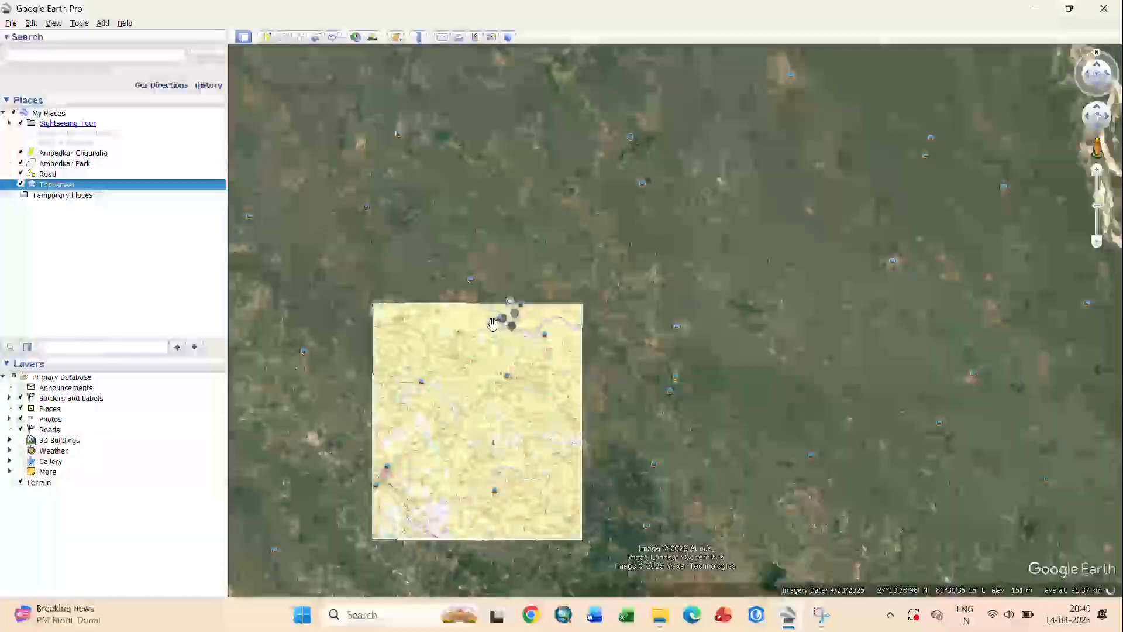
left_click_drag(677, 432, 627, 241)
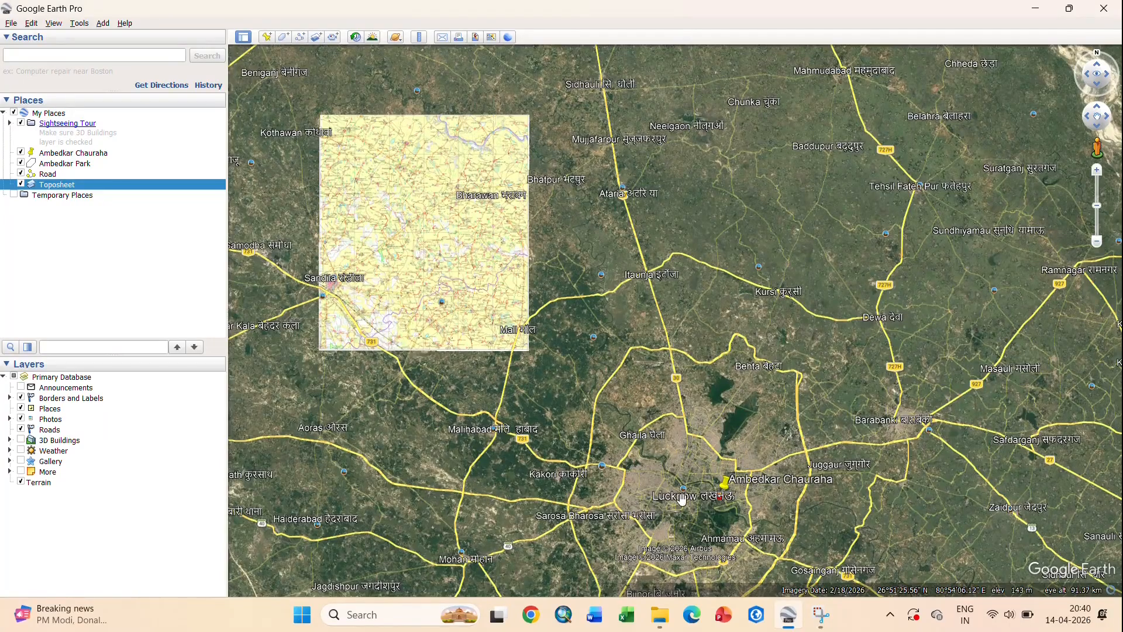
left_click_drag(705, 508, 615, 391)
scroll(618, 380, "up", 5)
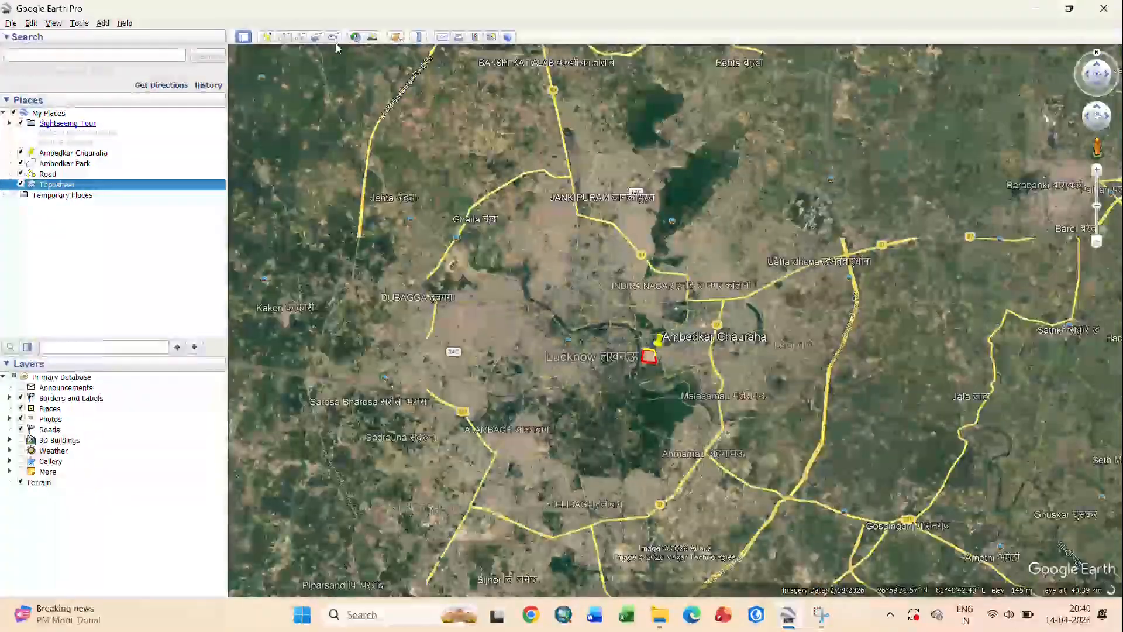
left_click(333, 38)
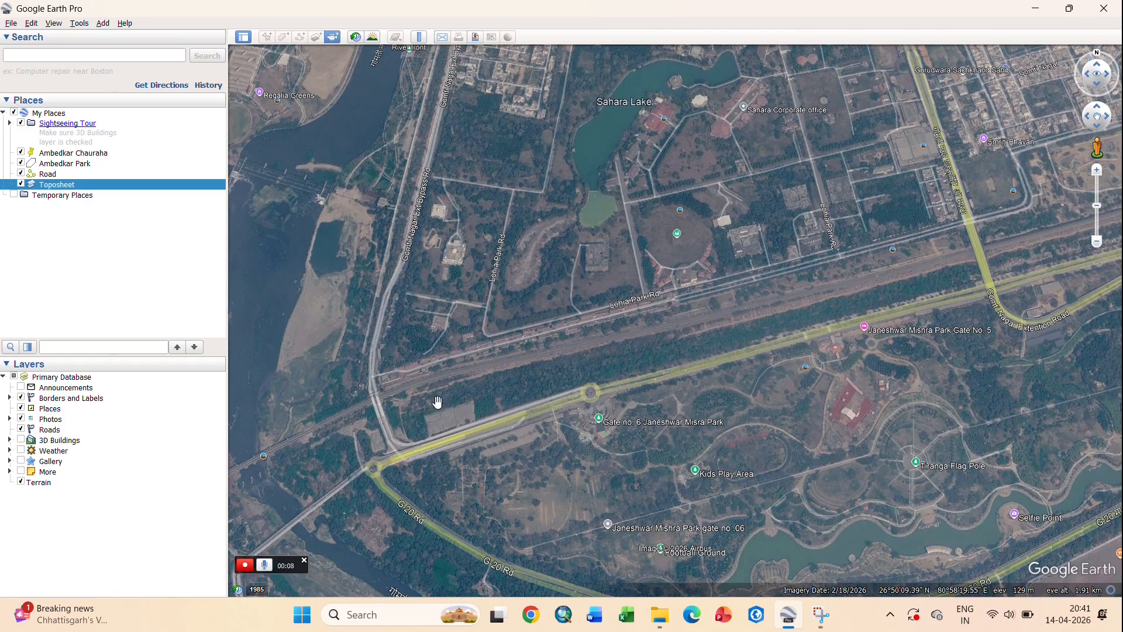
scroll(400, 479, "up", 3)
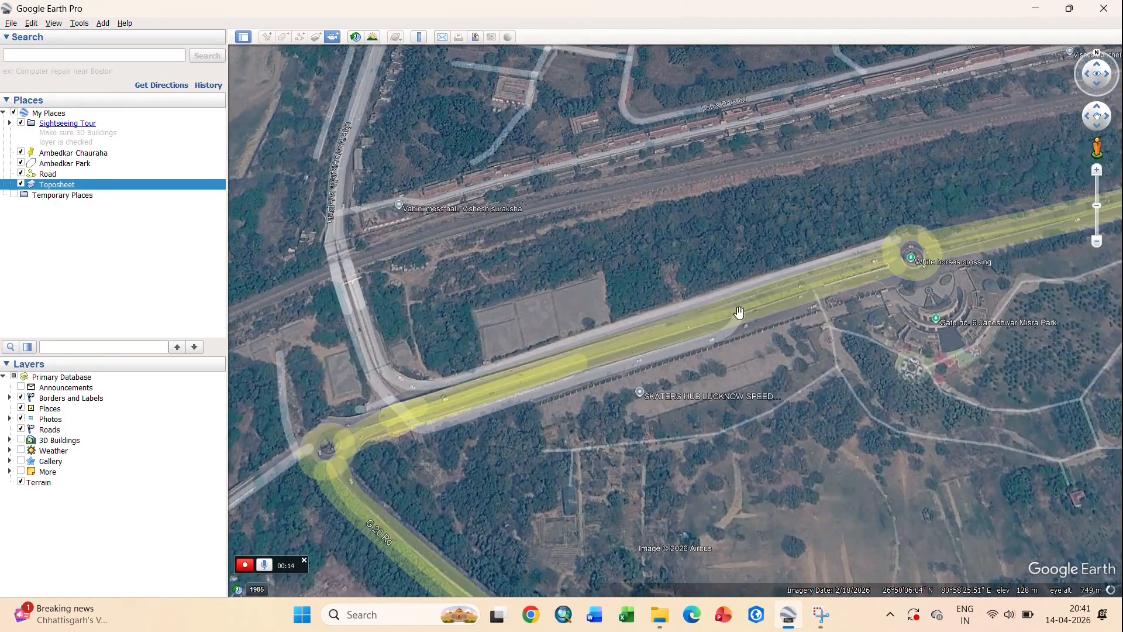
left_click_drag(737, 313, 409, 394)
left_click_drag(930, 248, 416, 371)
left_click_drag(885, 241, 279, 385)
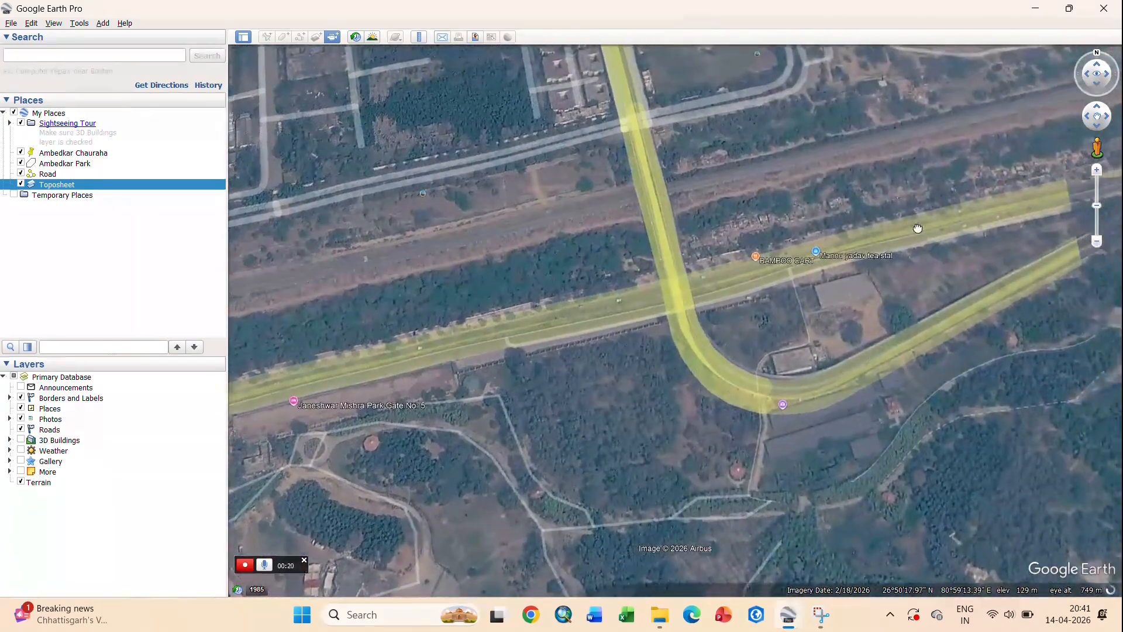
left_click_drag(918, 228, 474, 357)
- Drop into Street View on the road, step forward, then return to the aerial view
left_click_drag(715, 281, 448, 361)
left_click_drag(1097, 149, 838, 261)
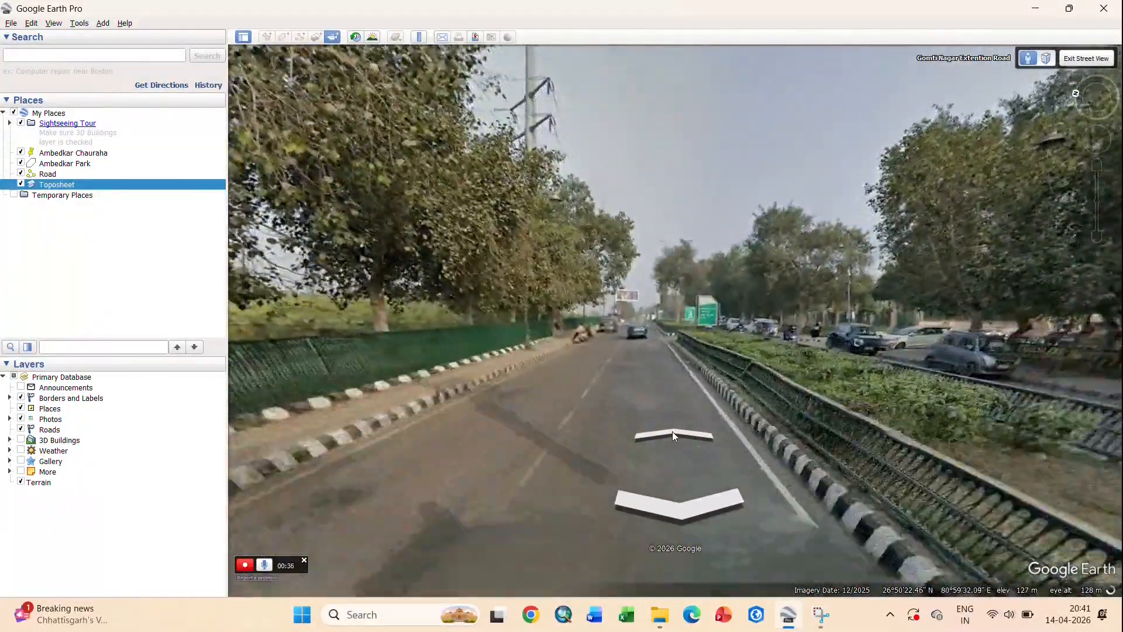
left_click(672, 432)
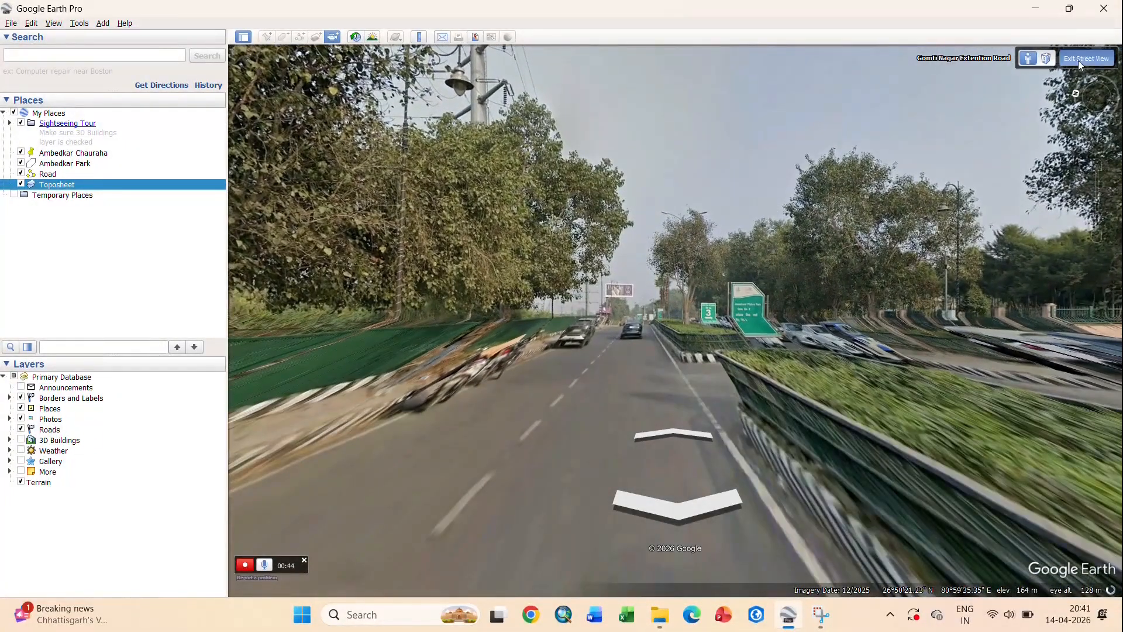
left_click(1079, 58)
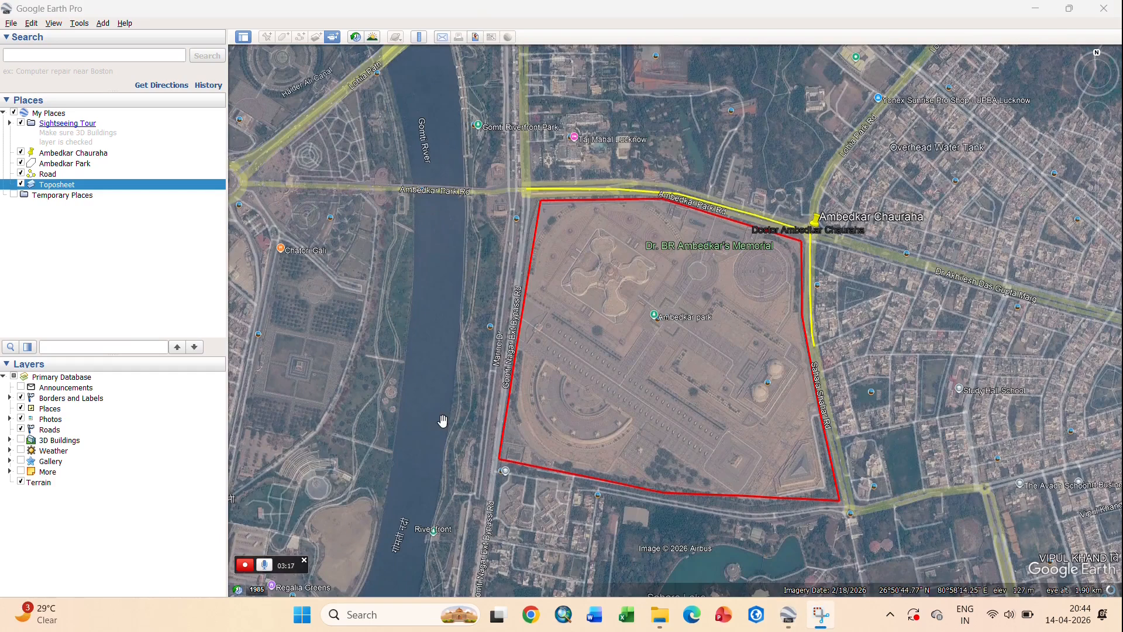
- Stop recording, replay the tour, and save it as Untitled Tour
left_click(246, 564)
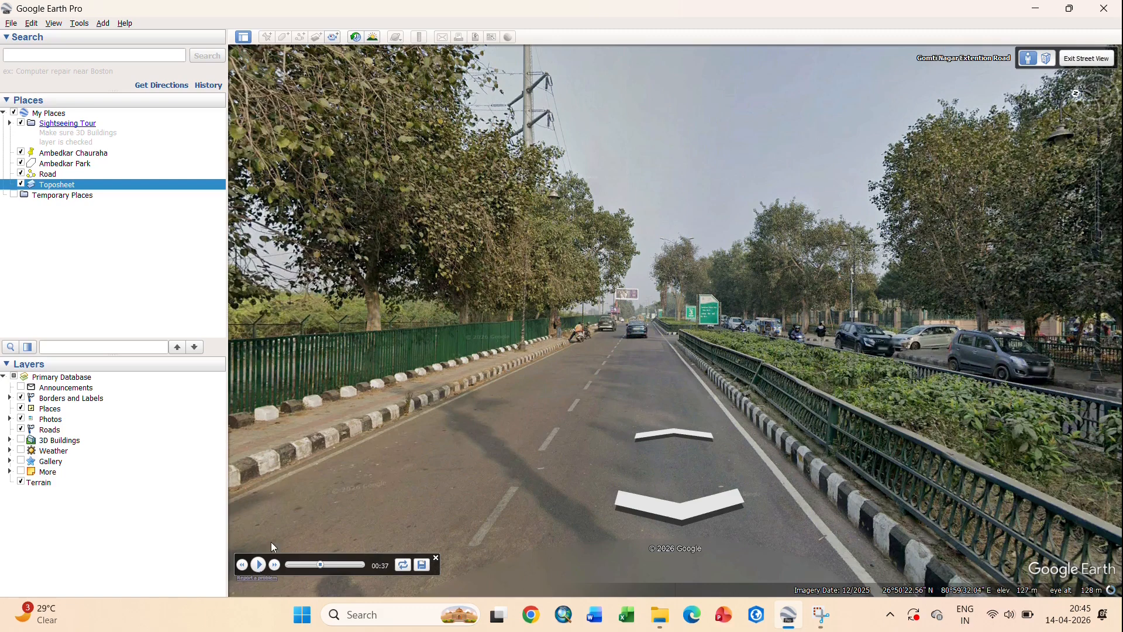
left_click(258, 564)
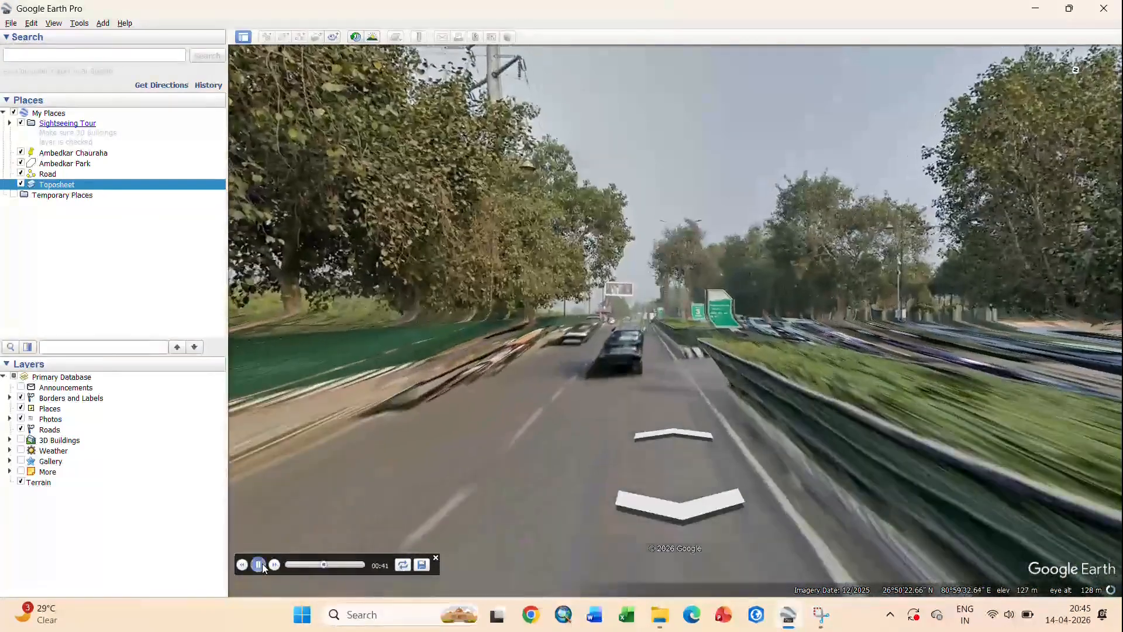
left_click(422, 565)
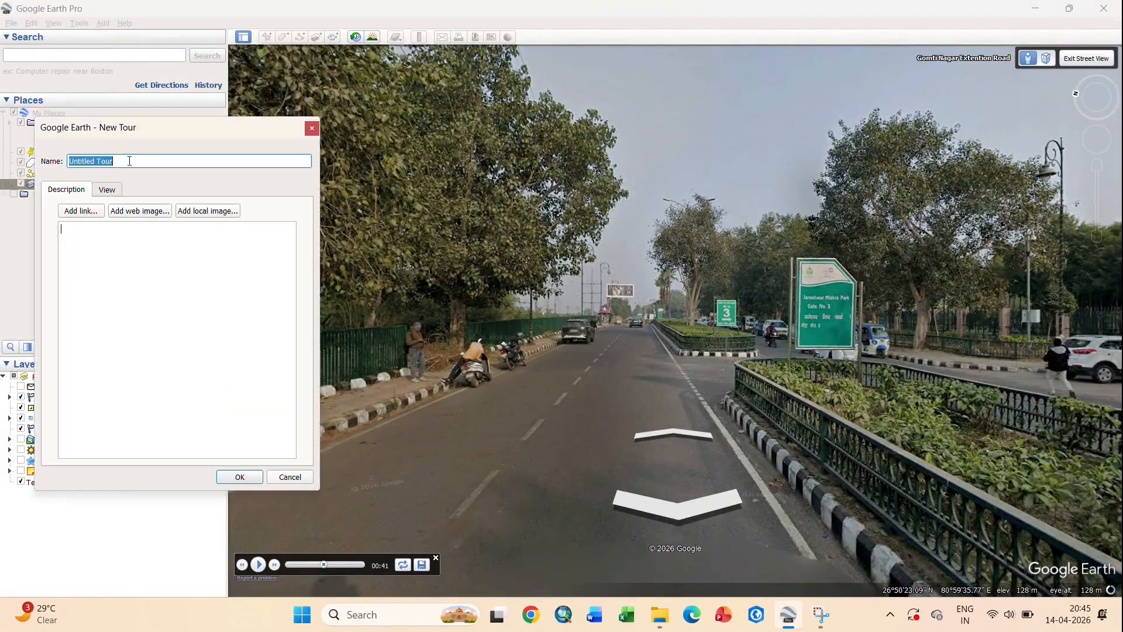
left_click(245, 481)
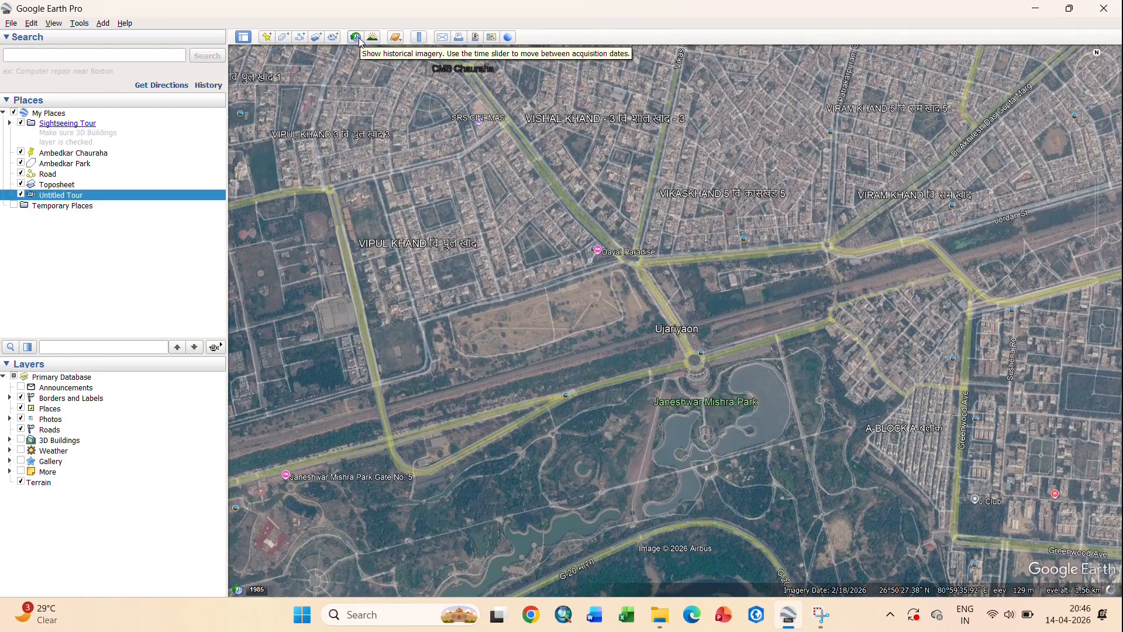
left_click(357, 37)
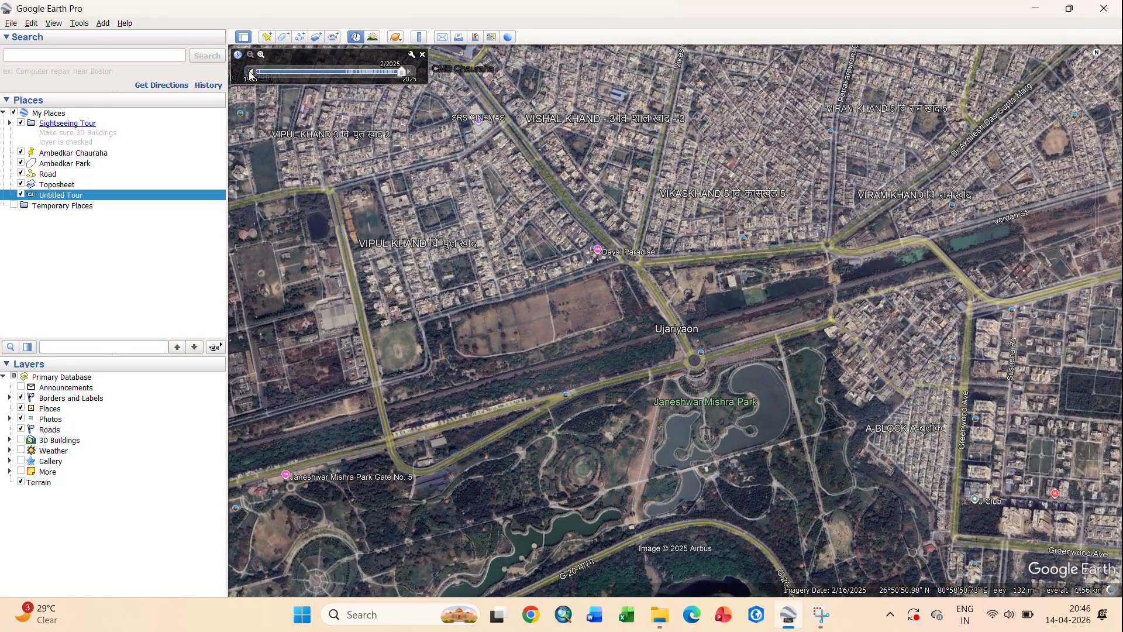
- Step back through historical imagery from 2022 to 2020 and earlier, then return to current imagery
left_click(250, 72)
left_click(393, 76)
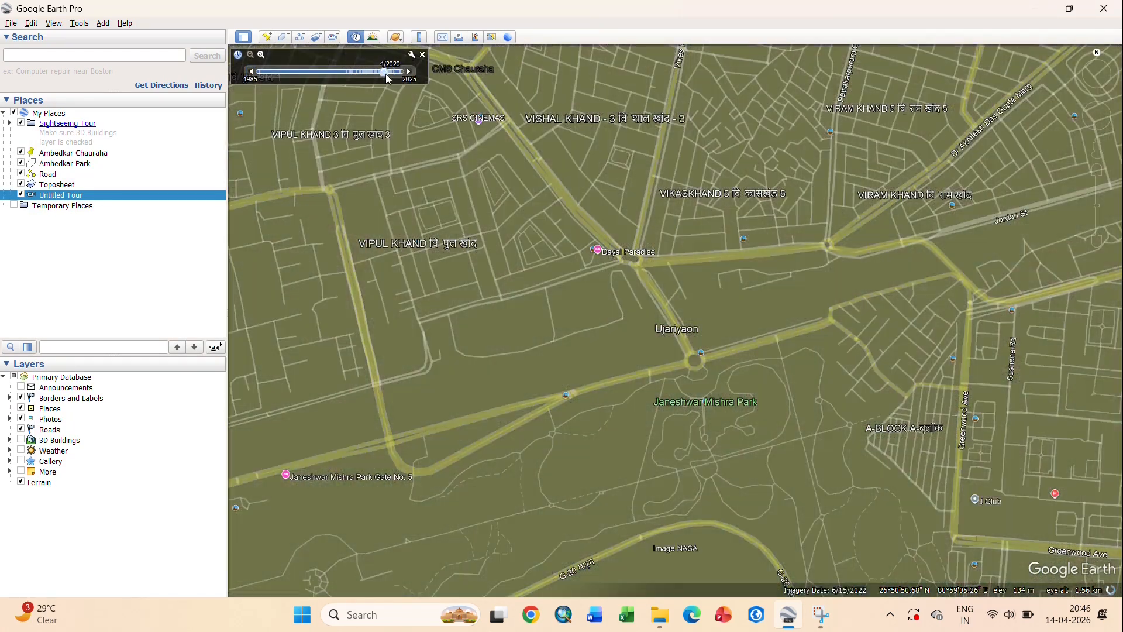
scroll(557, 285, "down", 3)
scroll(557, 285, "up", 3)
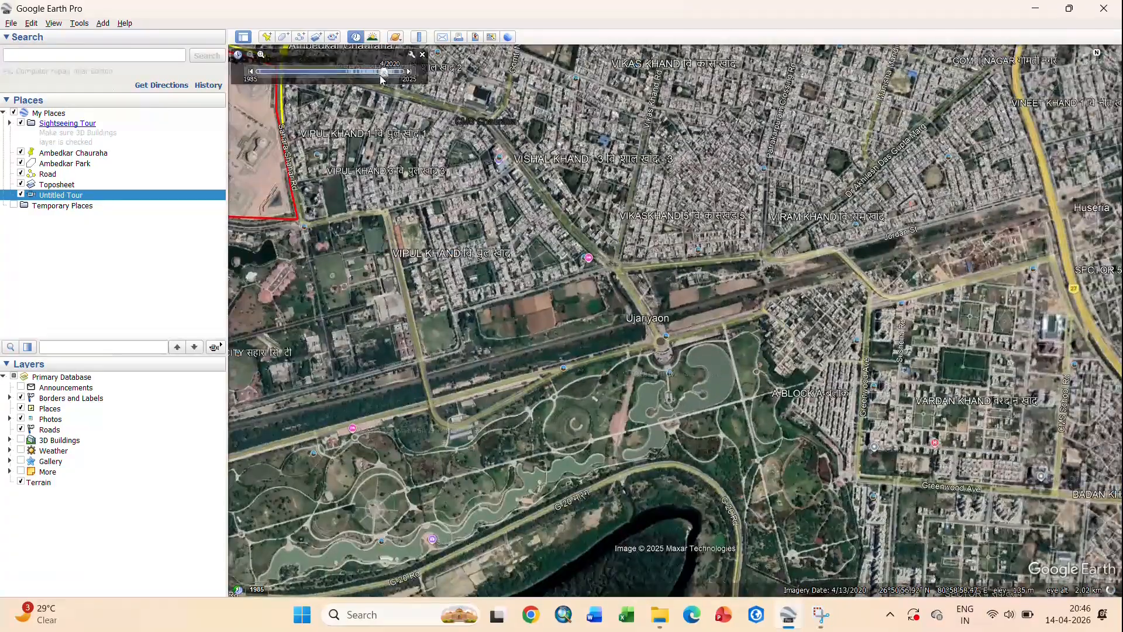
left_click(252, 72)
scroll(523, 346, "down", 3)
scroll(523, 347, "up", 1)
scroll(523, 346, "down", 3)
left_click(252, 72)
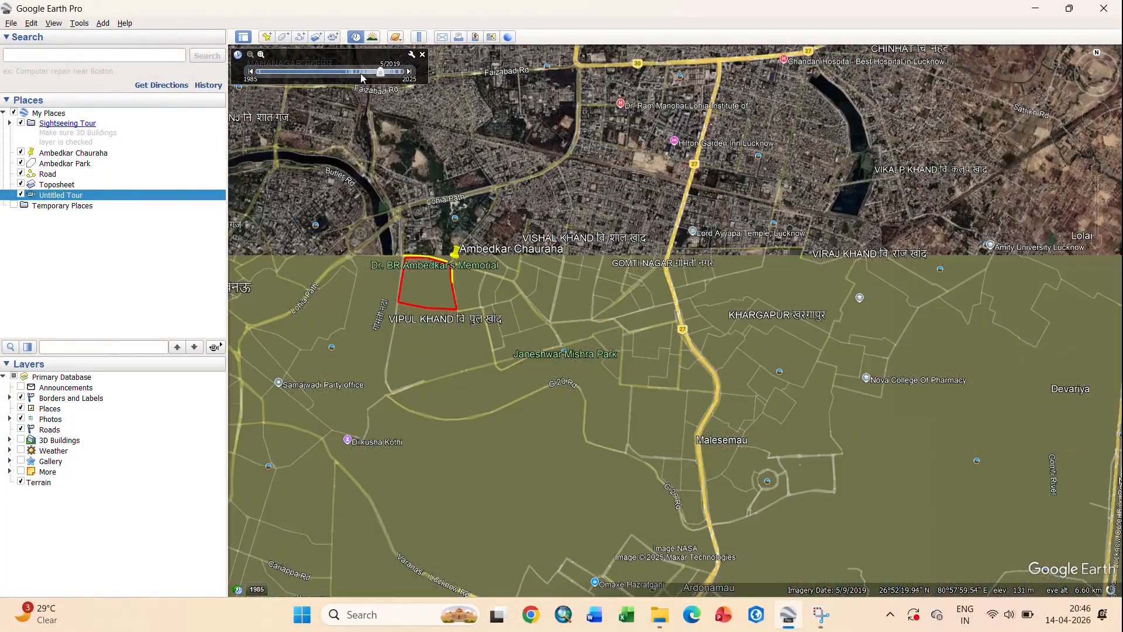
left_click(367, 71)
left_click(356, 37)
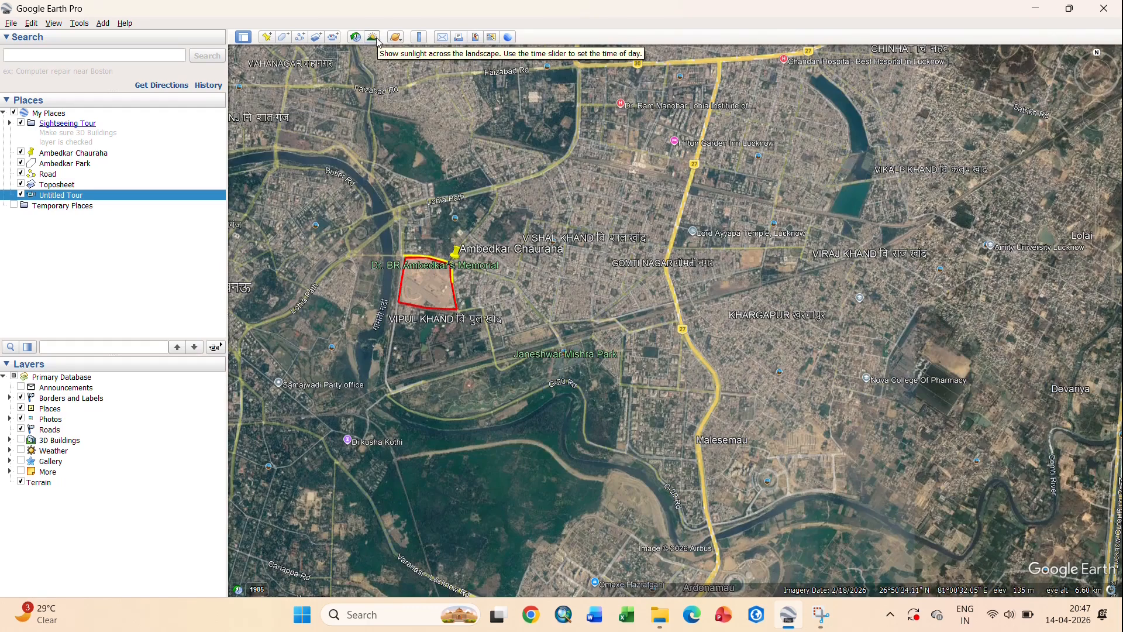
- Preview sunlight shading at 4:37 am, then turn sunlight off
left_click(373, 37)
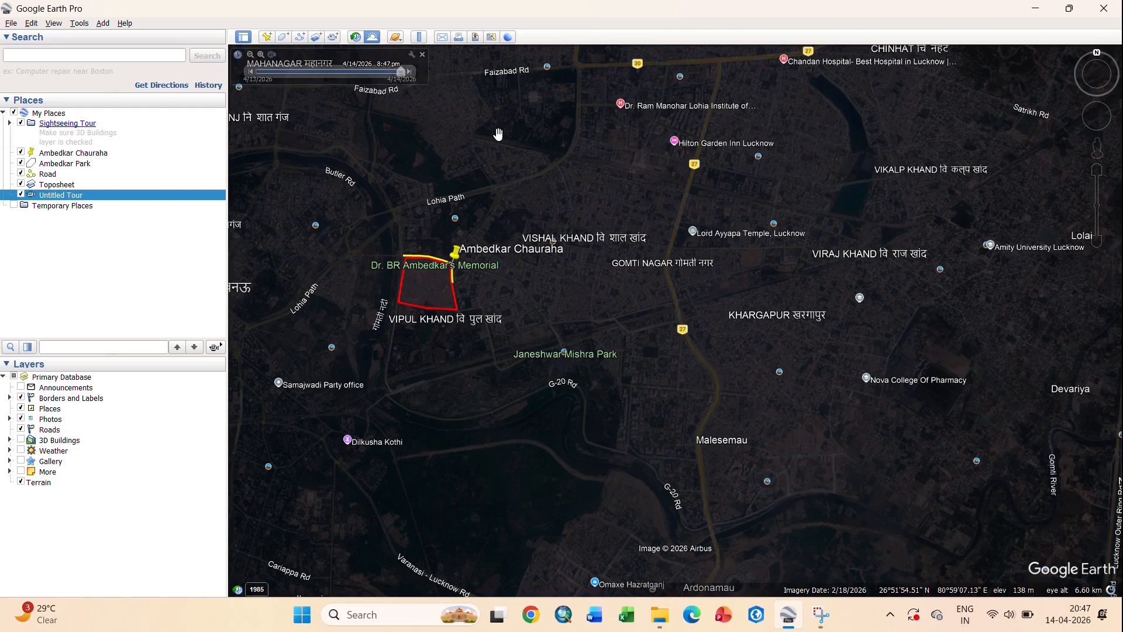
mouse_move(401, 72)
left_mouse_down()
mouse_move(277, 75)
mouse_move(398, 84)
left_mouse_up()
left_click(373, 37)
- Visit Sky, try Mars, view the Moon, then return to Earth and fly to Ambedkar Chauraha
left_click(395, 37)
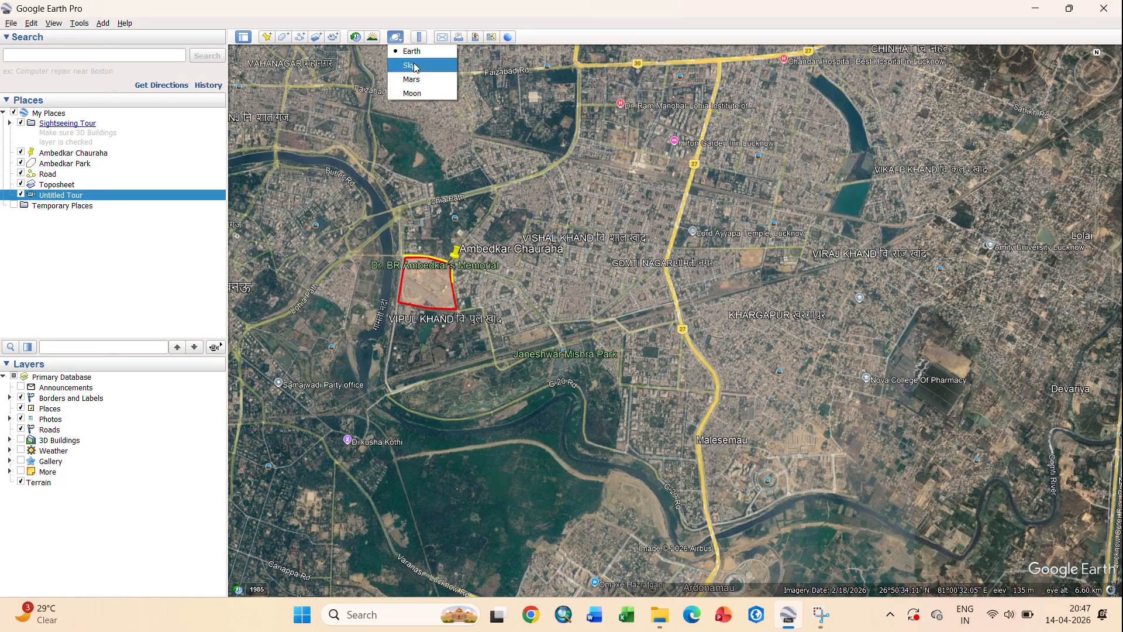
left_click(415, 66)
left_click(402, 41)
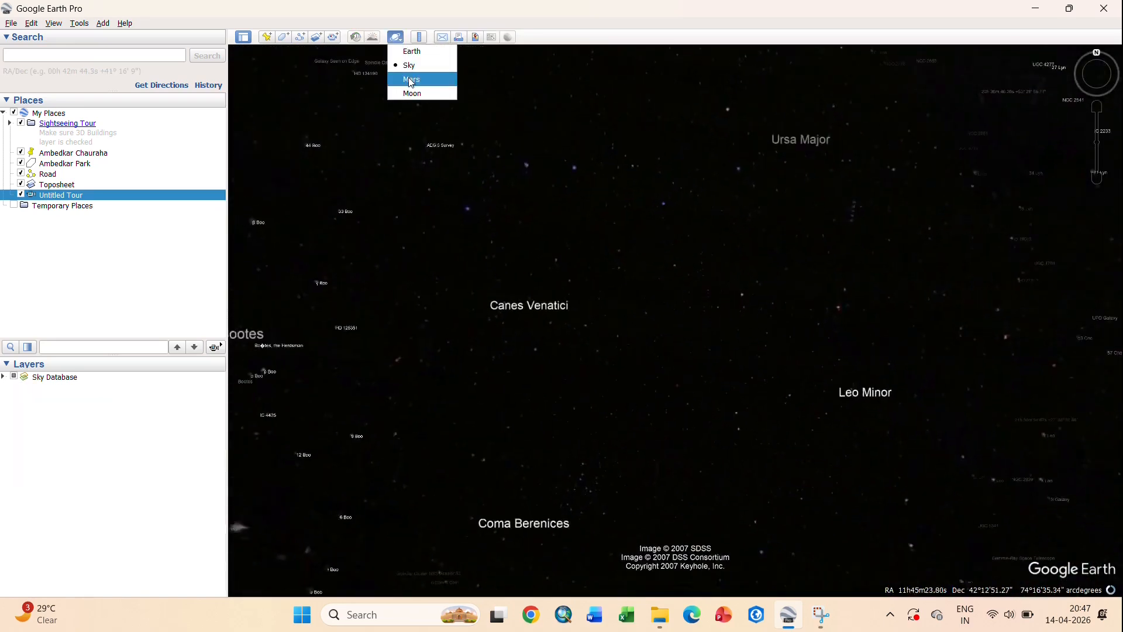
left_click(409, 79)
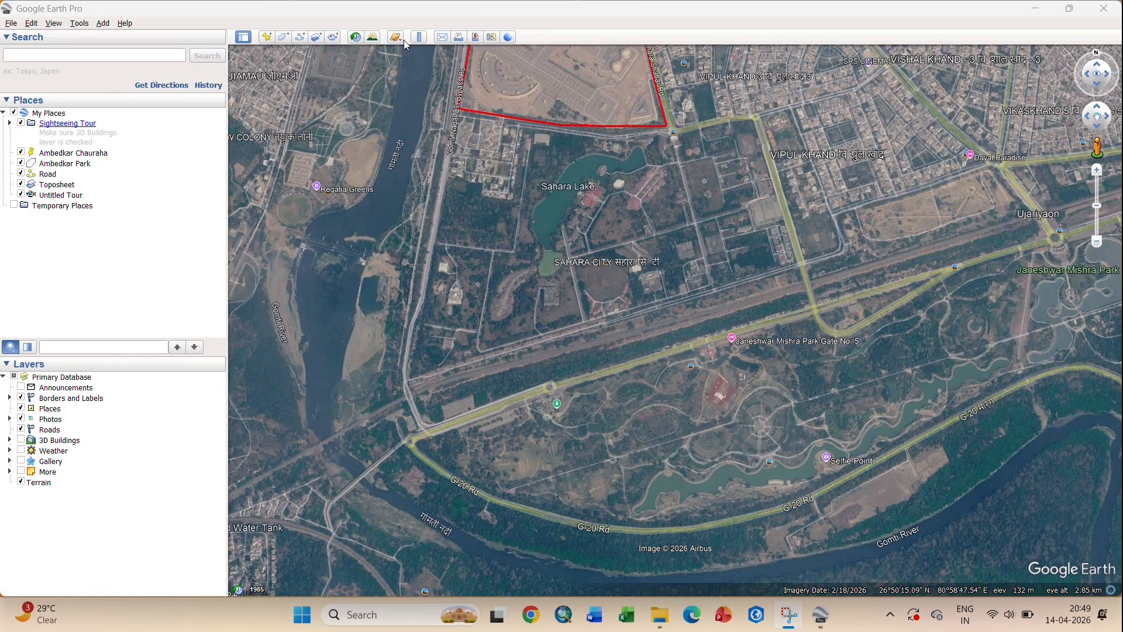
left_click(401, 39)
left_click(410, 93)
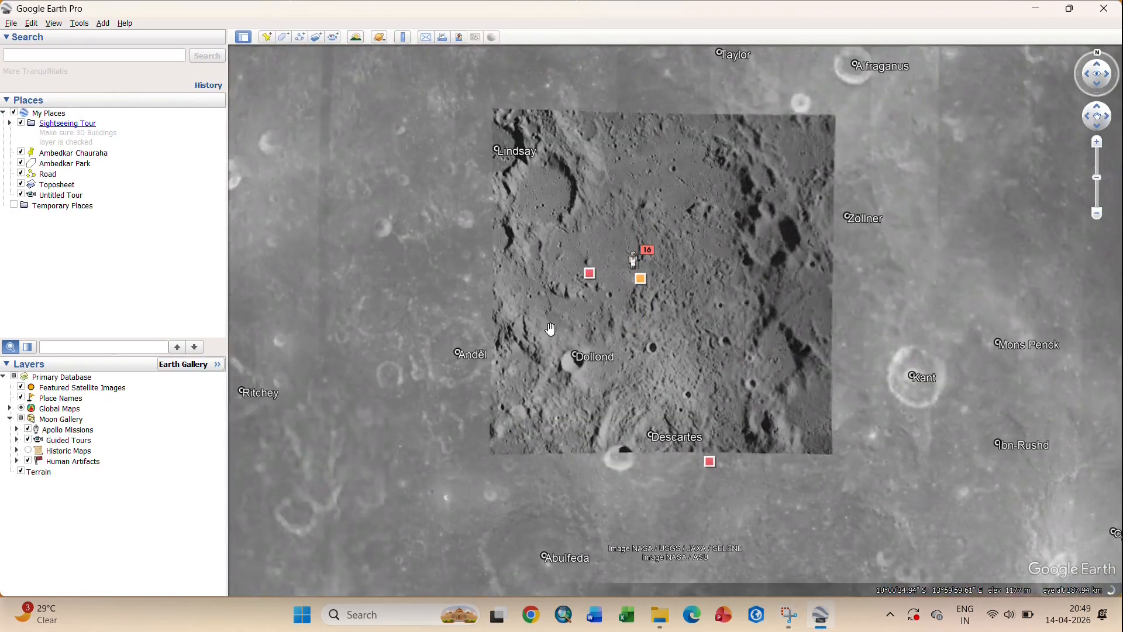
left_click(379, 36)
left_click(392, 49)
double_click(72, 153)
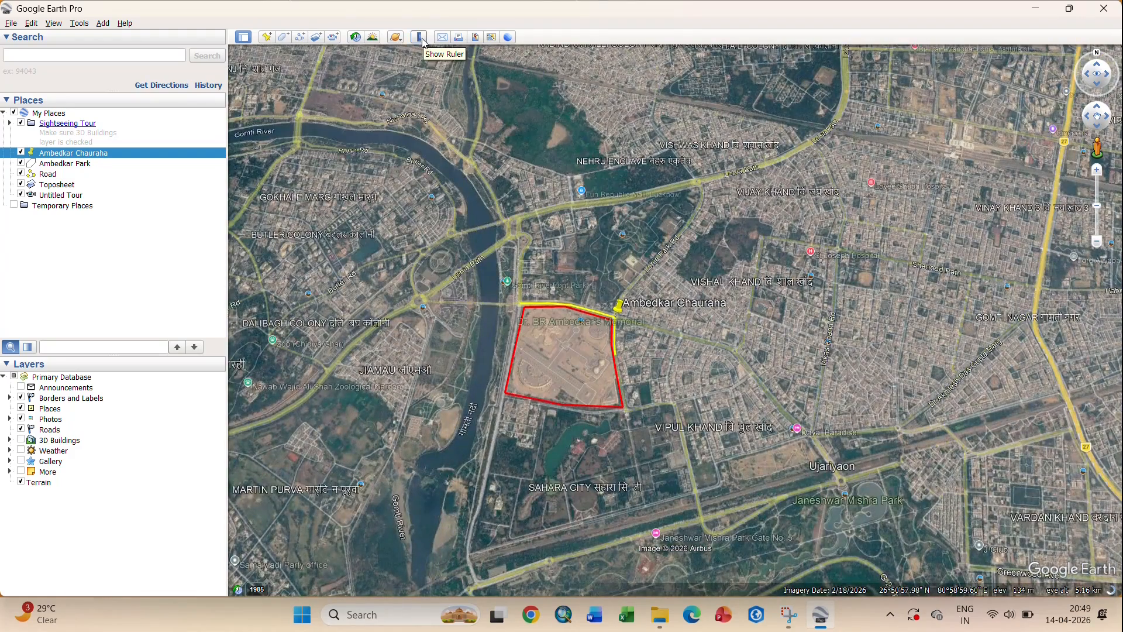
- Measure a straight line from near the memorial to near Ujariyaon with the Ruler
left_click(423, 39)
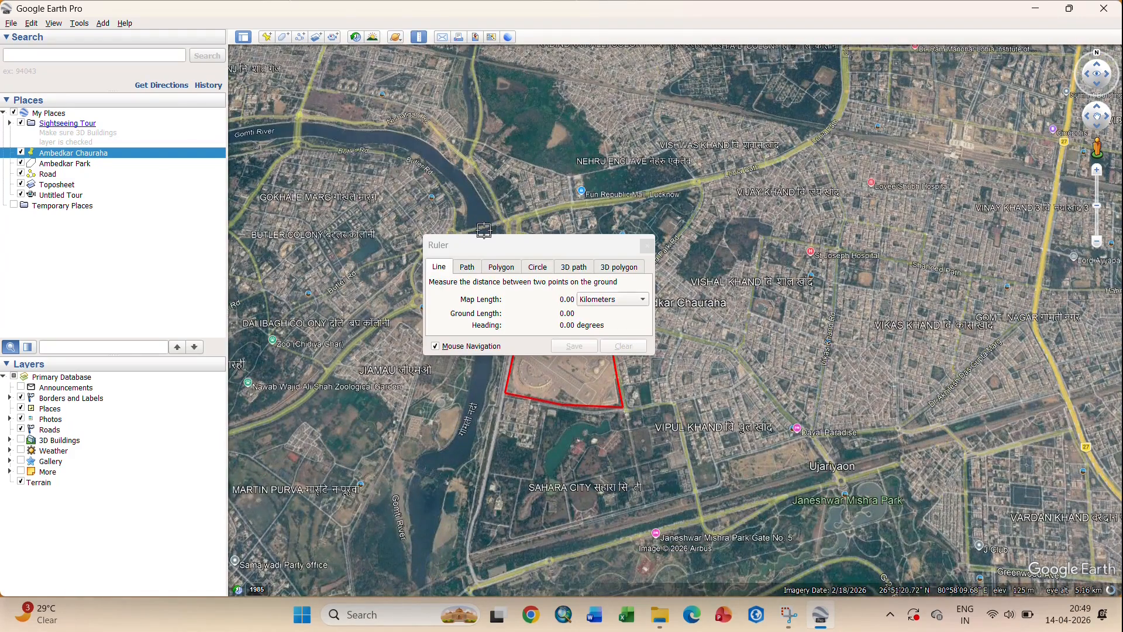
left_click_drag(505, 245, 733, 91)
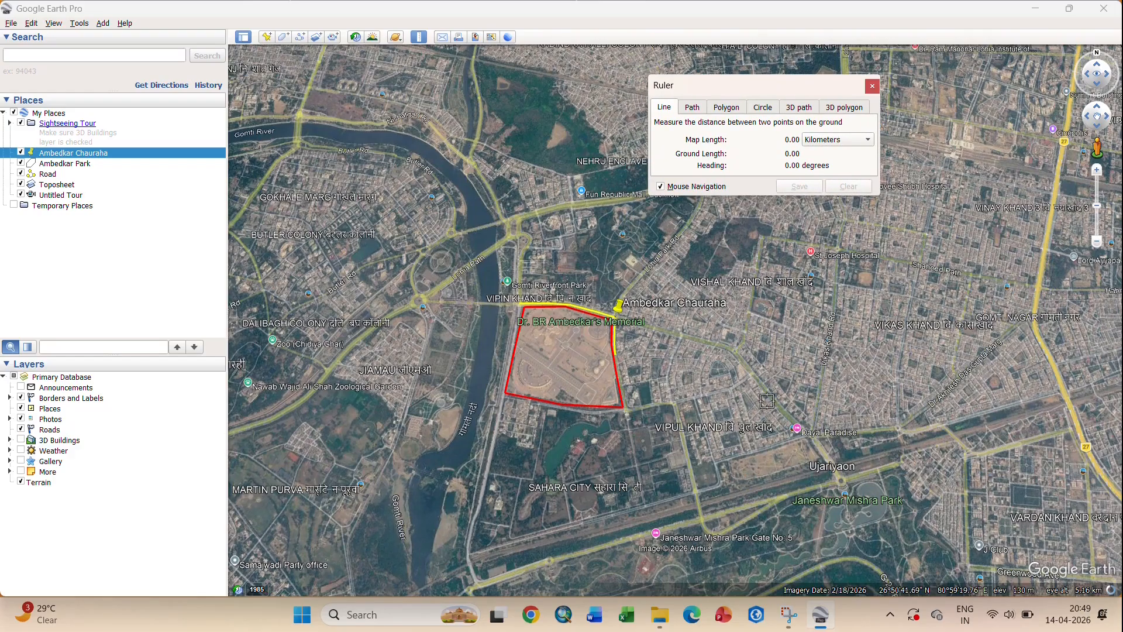
scroll(591, 329, "down", 3)
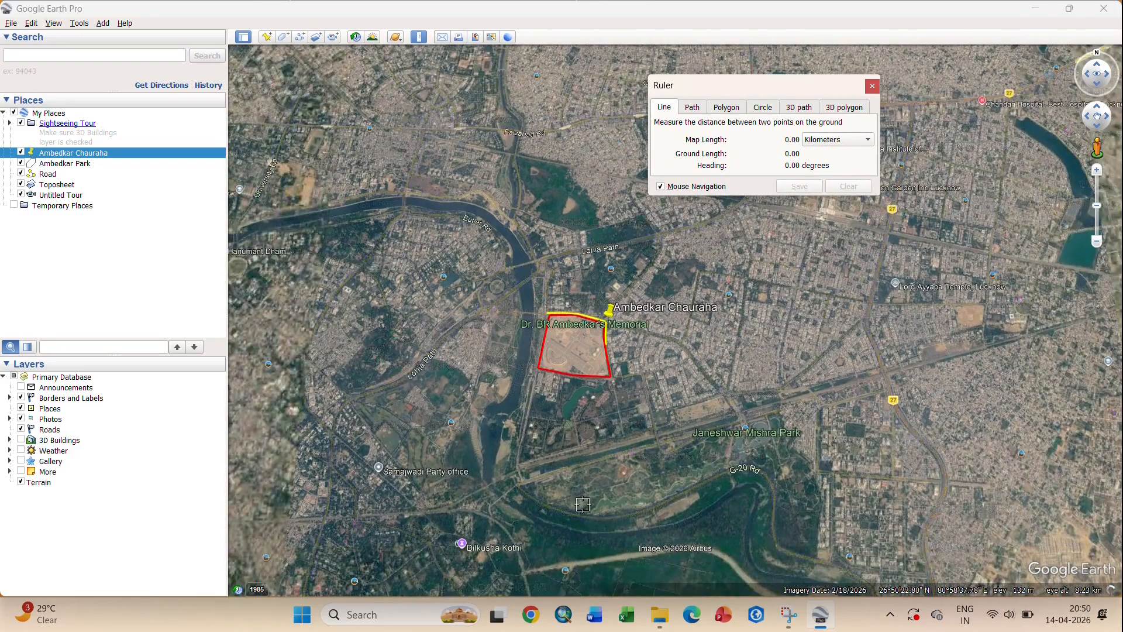
scroll(536, 461, "up", 1)
scroll(536, 461, "up", 3)
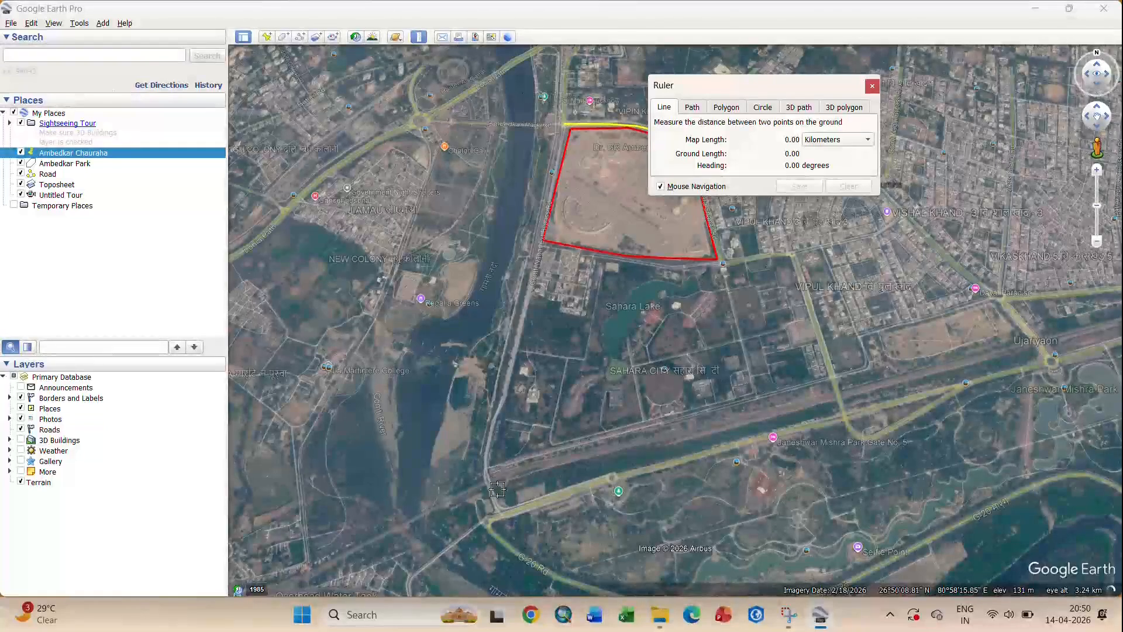
left_click(502, 512)
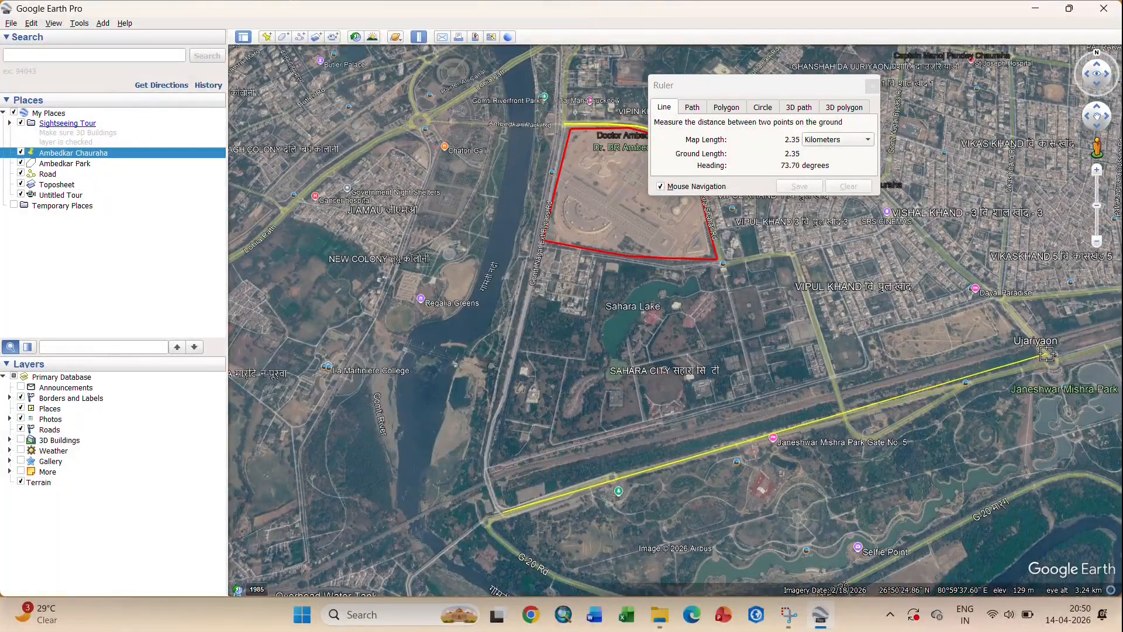
left_click(1046, 359)
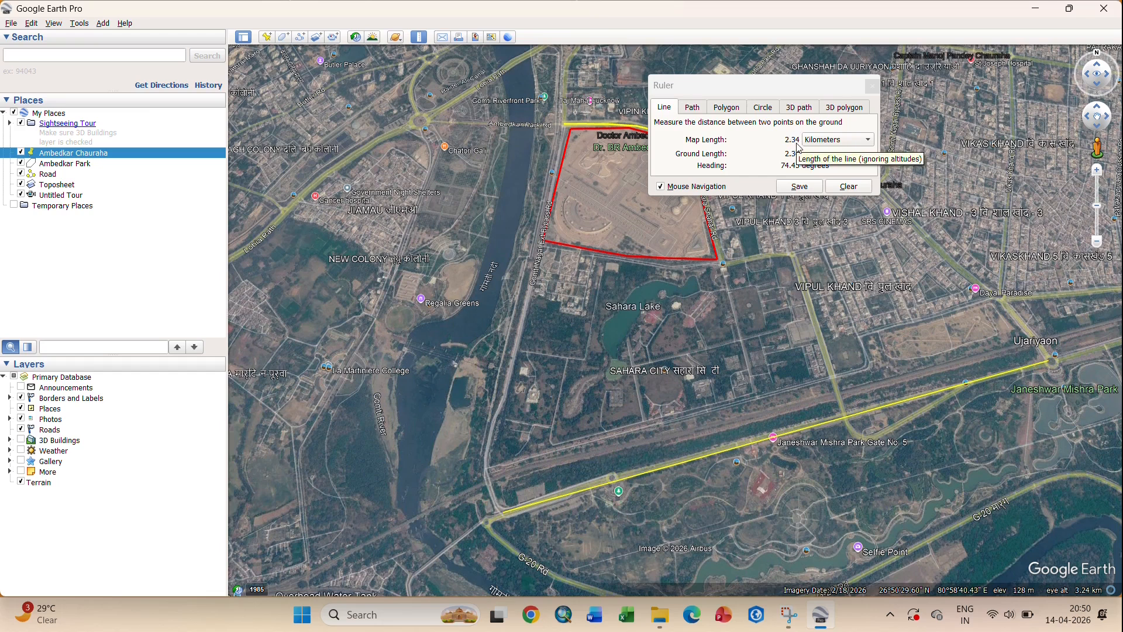
left_click(838, 140)
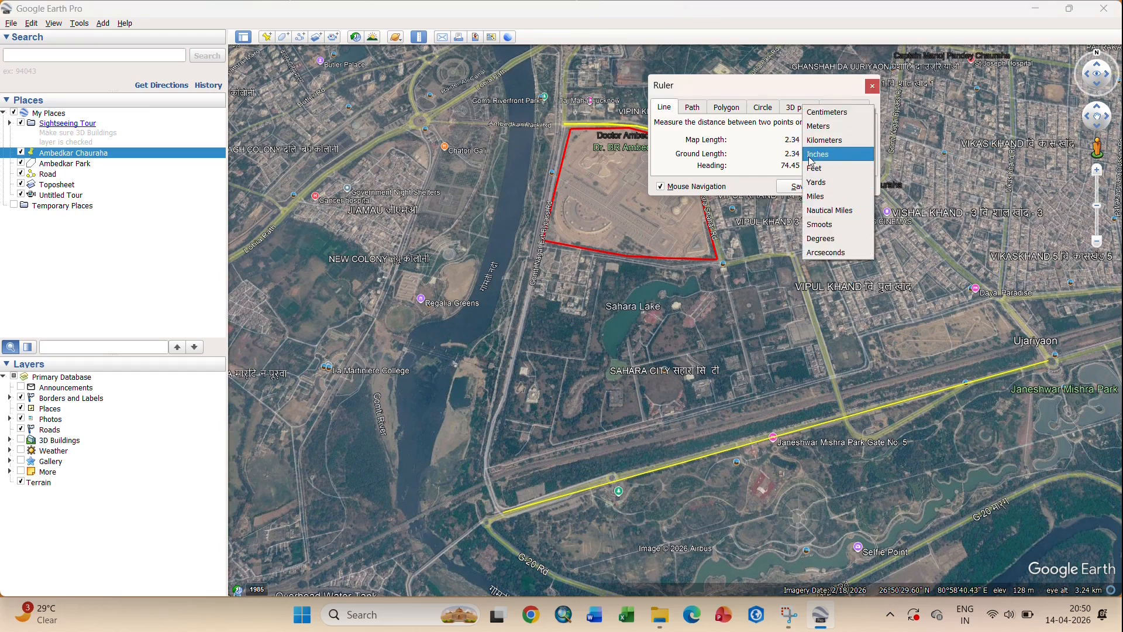
left_click(765, 146)
- Measure a 1.91 km path via Ambedkar Chauraha, CMS Chauraha and Dayal Paradise to Ujariyaon, showing its elevation profile
left_click(692, 107)
scroll(535, 233, "down", 3)
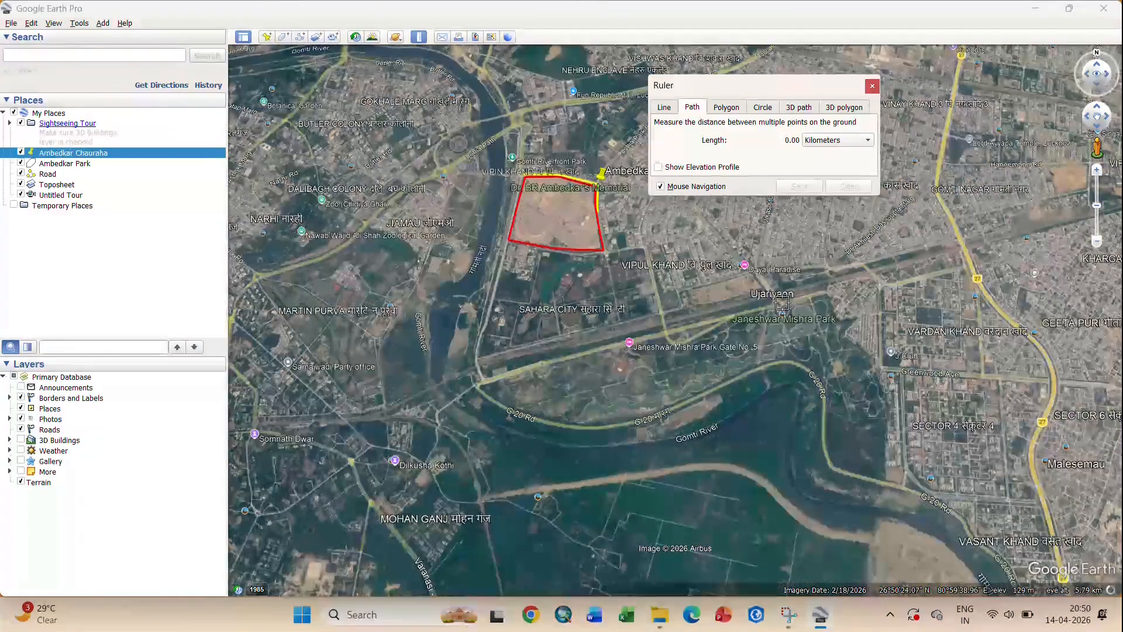
scroll(619, 173, "up", 4)
left_click_drag(681, 88, 866, 57)
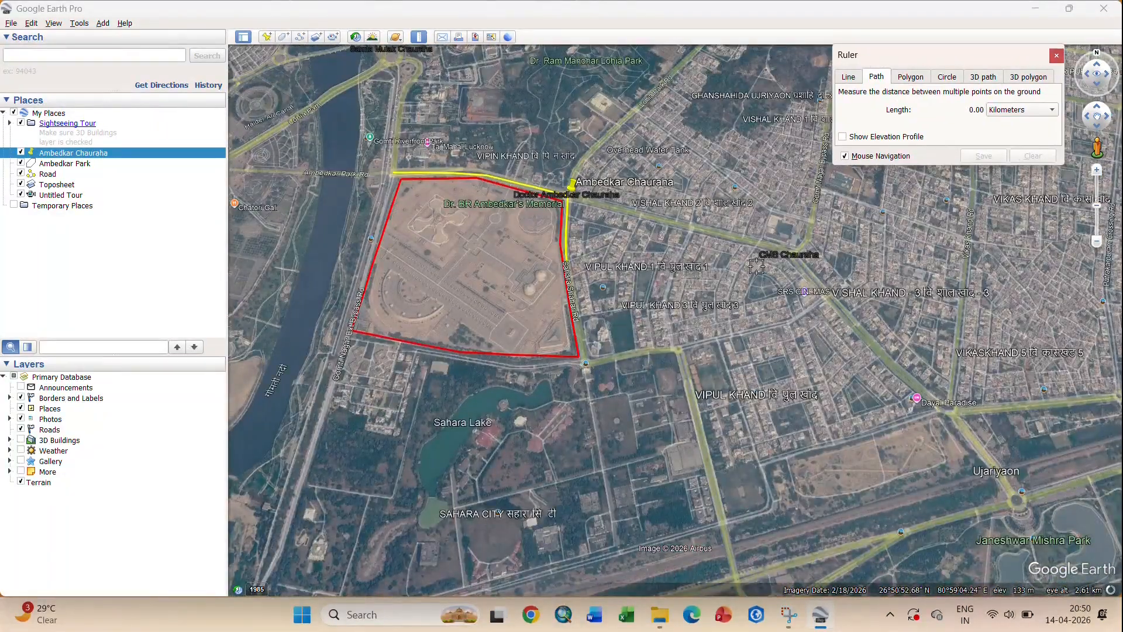
left_click(573, 190)
left_click(799, 252)
left_click(947, 403)
left_click(1017, 498)
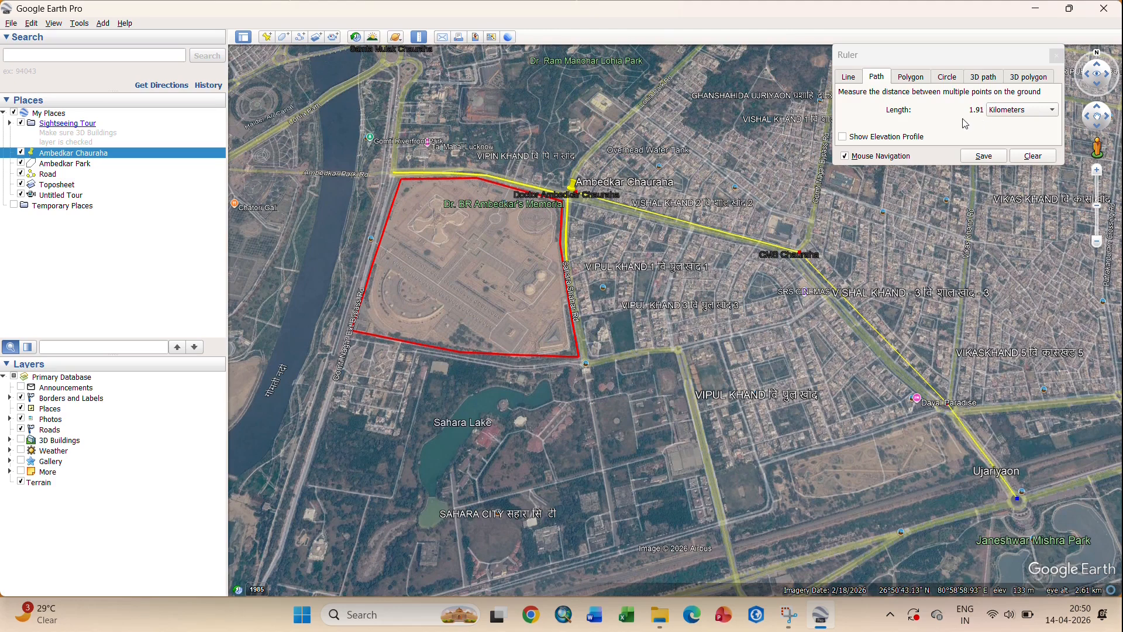
left_click(843, 137)
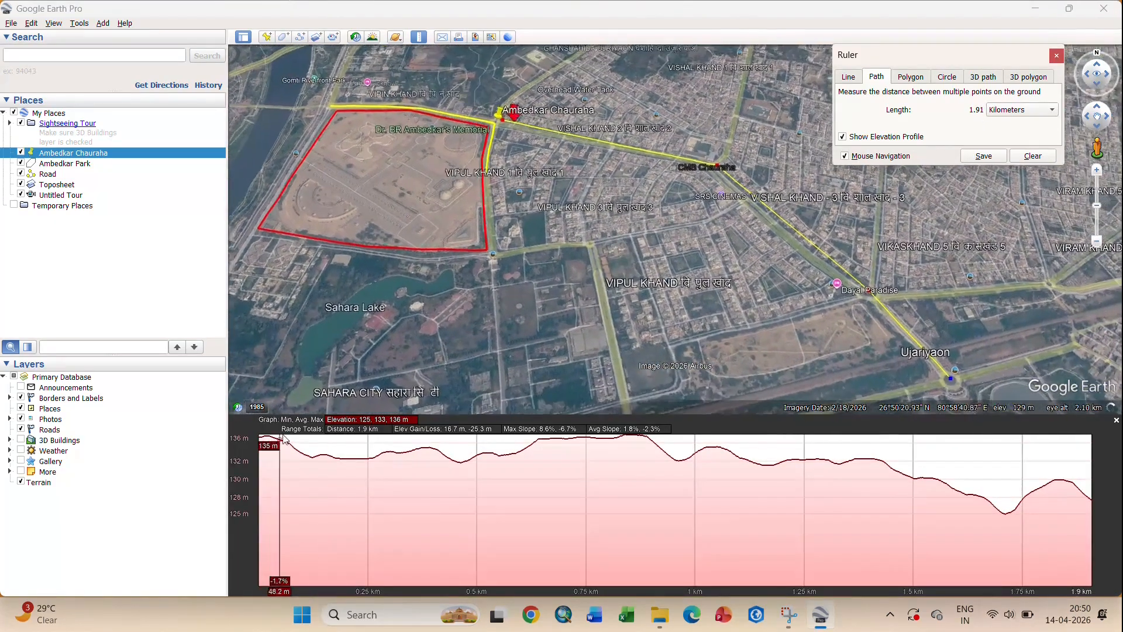
mouse_move(495, 446)
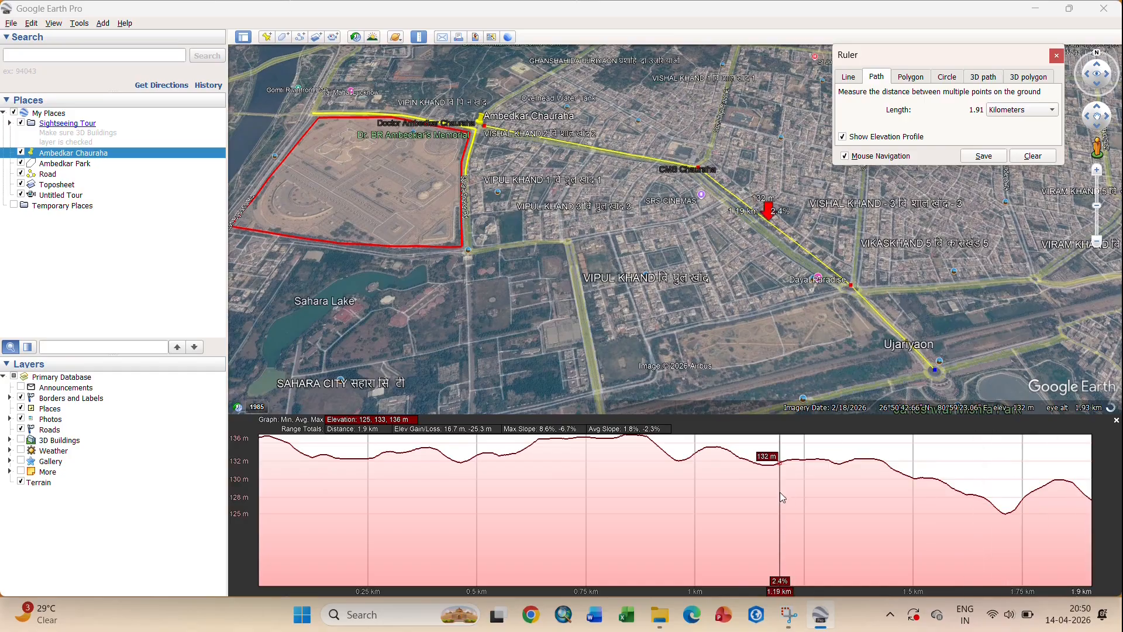
- Clear the measured path and switch the Ruler to polygon measurement
left_click(1018, 158)
left_click(911, 77)
scroll(666, 319, "down", 3)
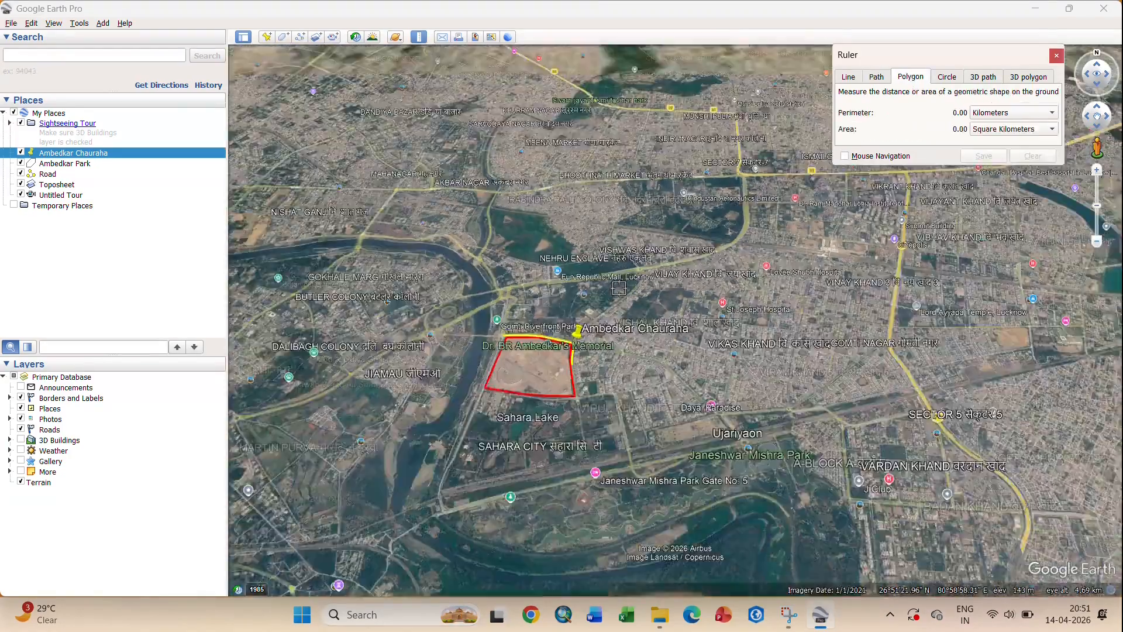
- Outline Vipul Khand 6 Park with perimeter in Kilometers and area shown in Hectares
scroll(666, 319, "up", 3)
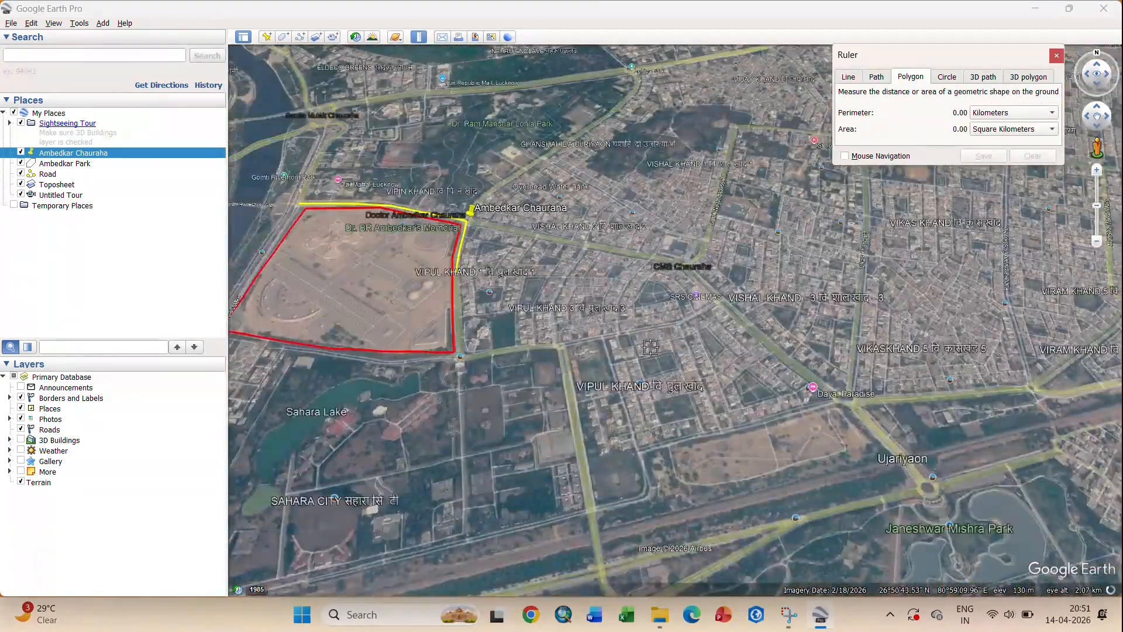
scroll(651, 366, "up", 2)
key("n")
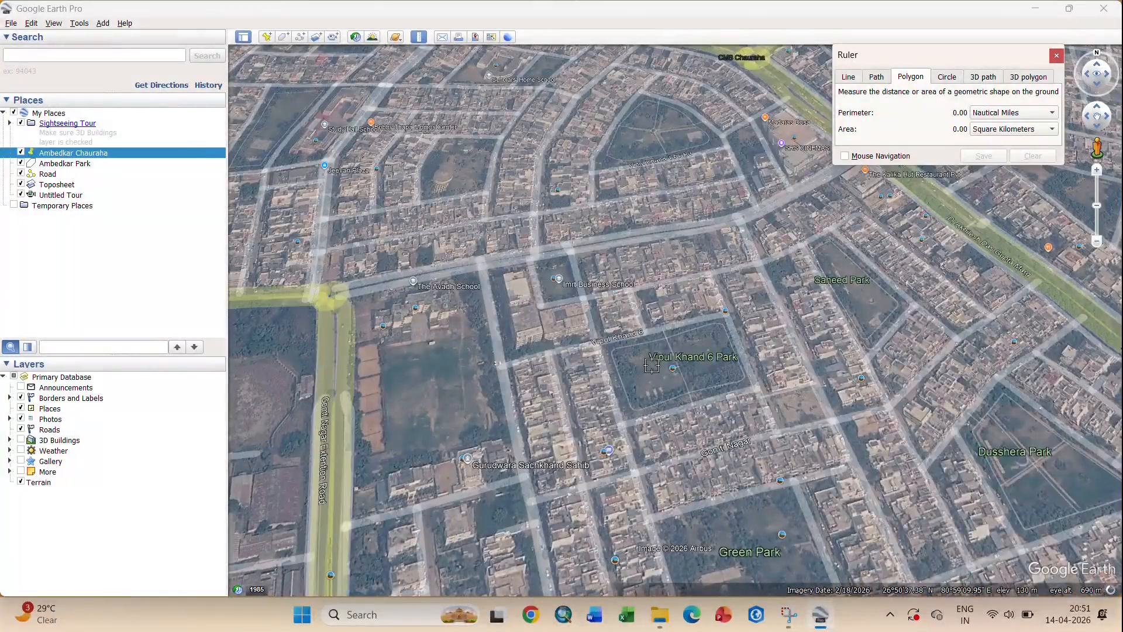
key("k")
scroll(725, 302, "up", 2)
left_click(767, 290)
left_click(812, 396)
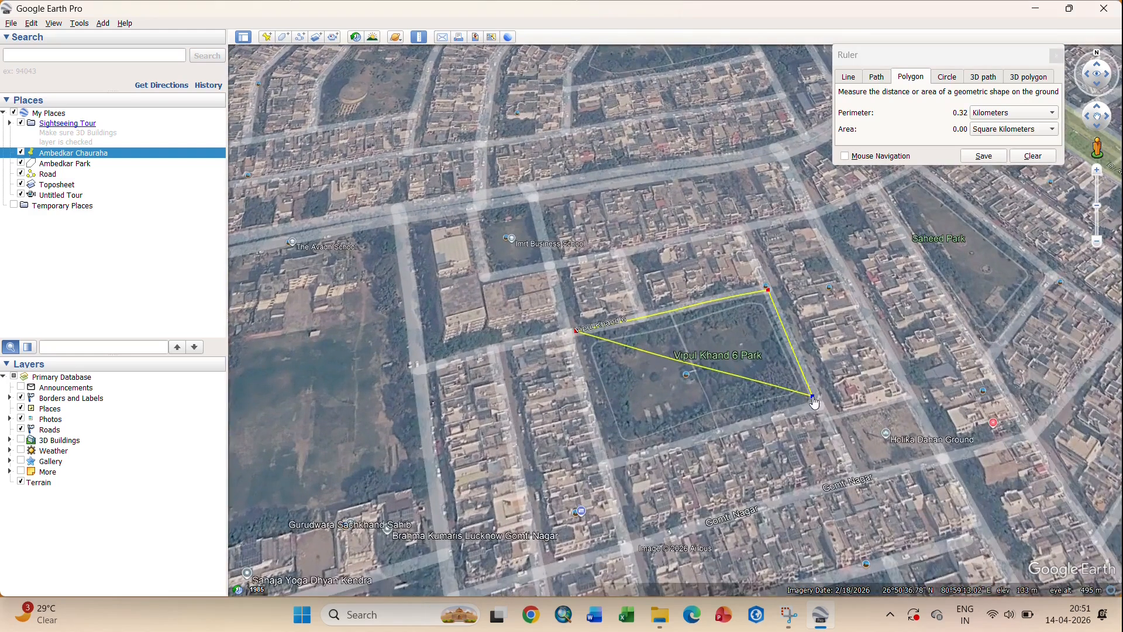
left_click(610, 455)
left_click(995, 129)
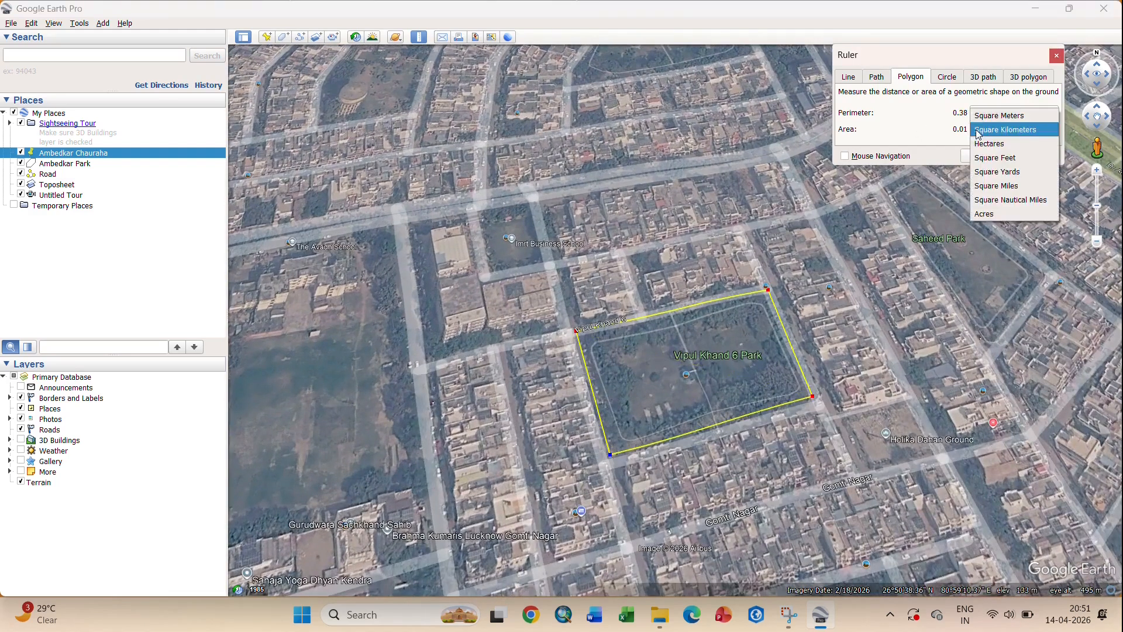
left_click(987, 143)
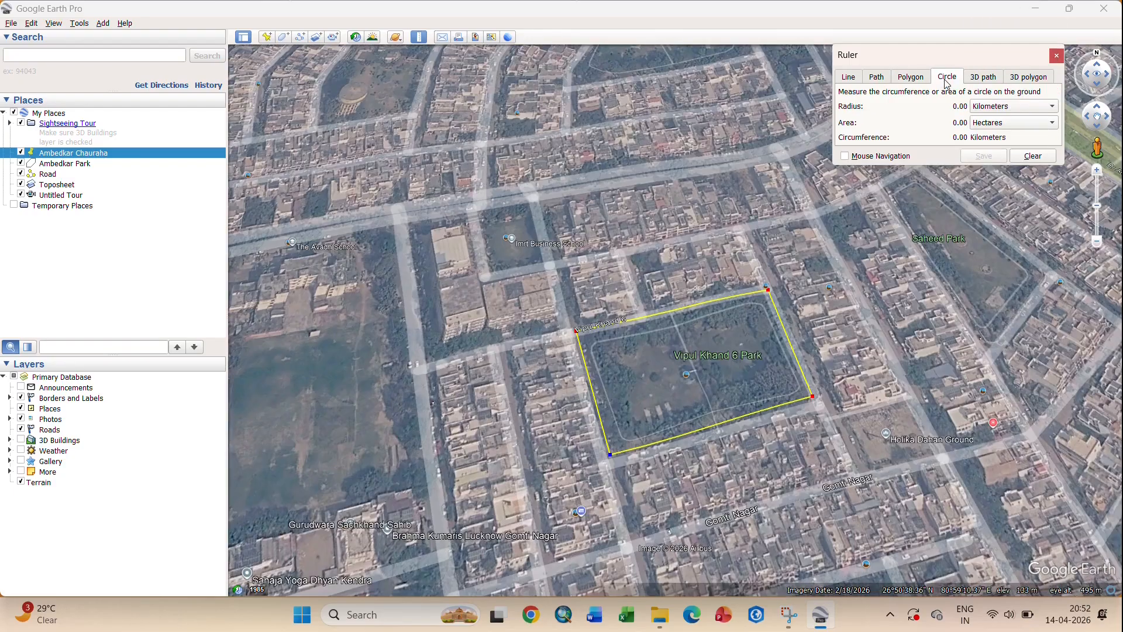
- Measure a 0.02 km radius circle at the Janeshwar Mishra Park roundabout, discard it, and reopen the Ruler
scroll(569, 324, "down", 5)
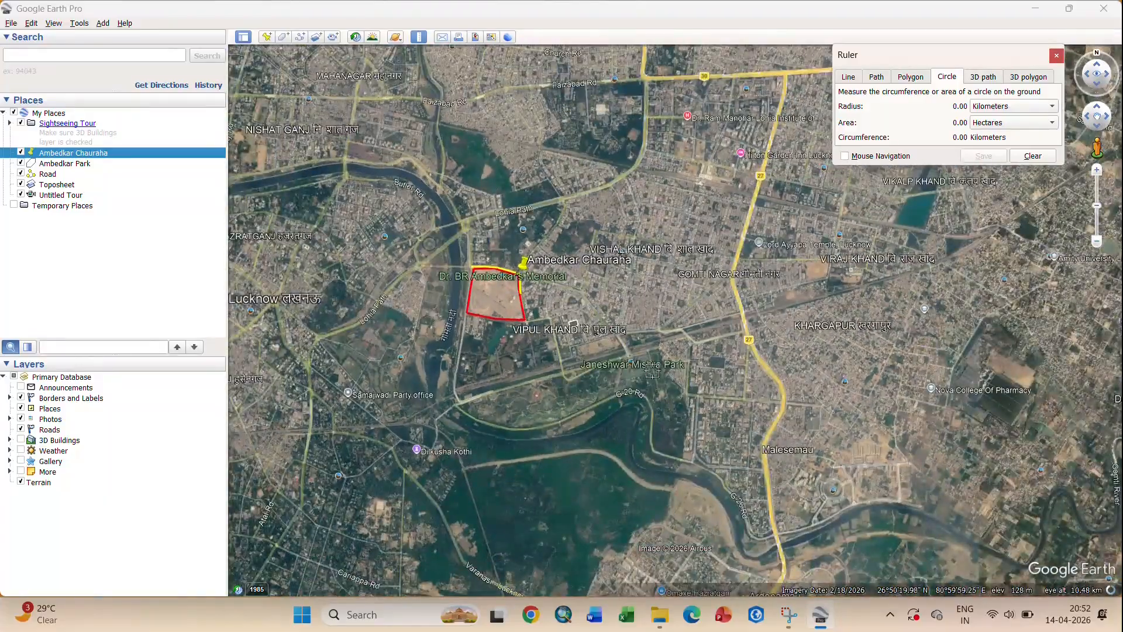
scroll(629, 358, "up", 4)
scroll(629, 359, "up", 5)
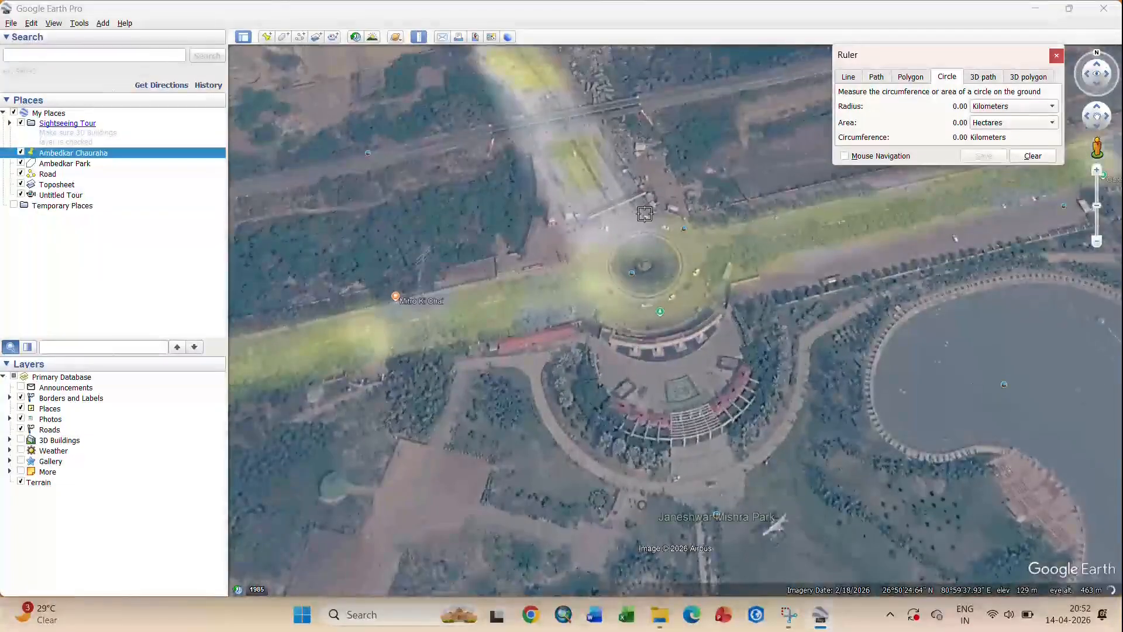
left_click_drag(646, 324, 671, 404)
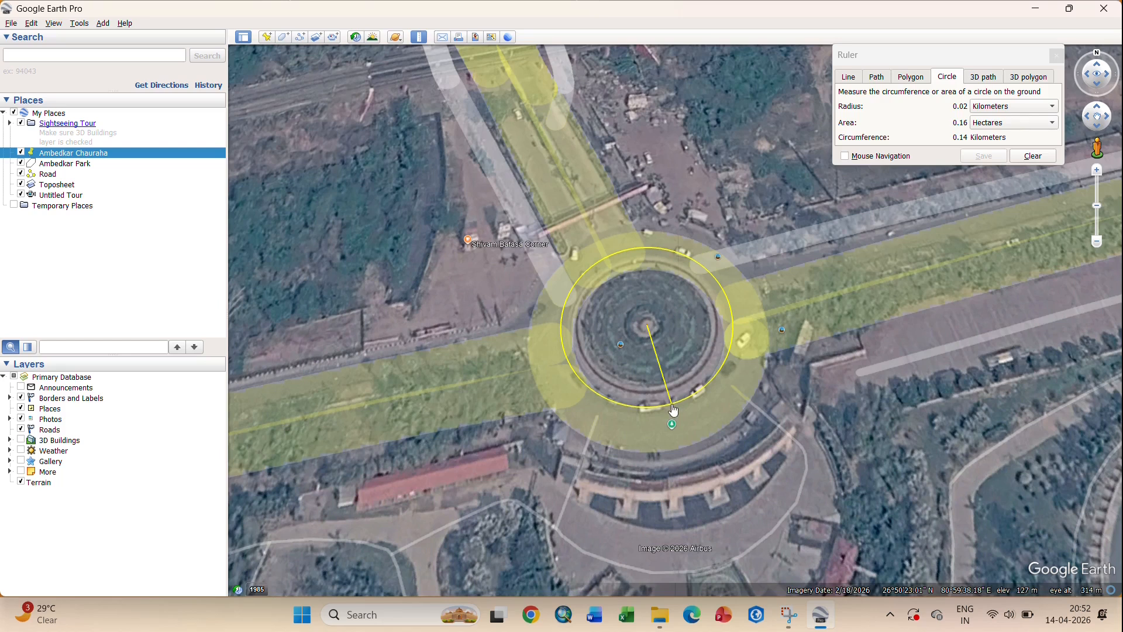
left_click(986, 161)
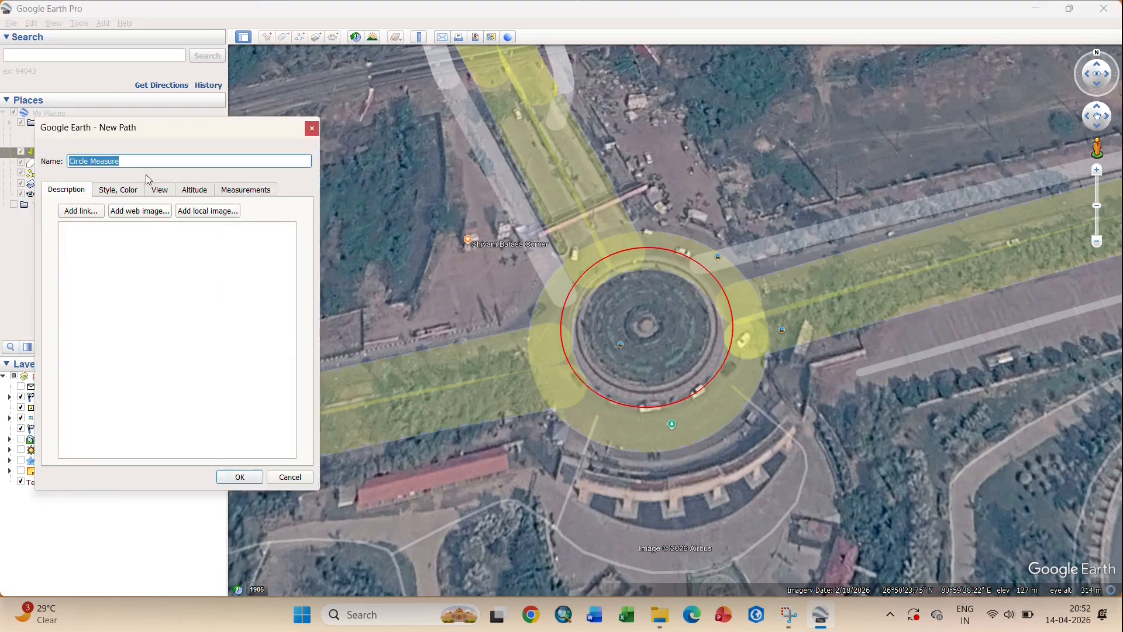
left_click(289, 478)
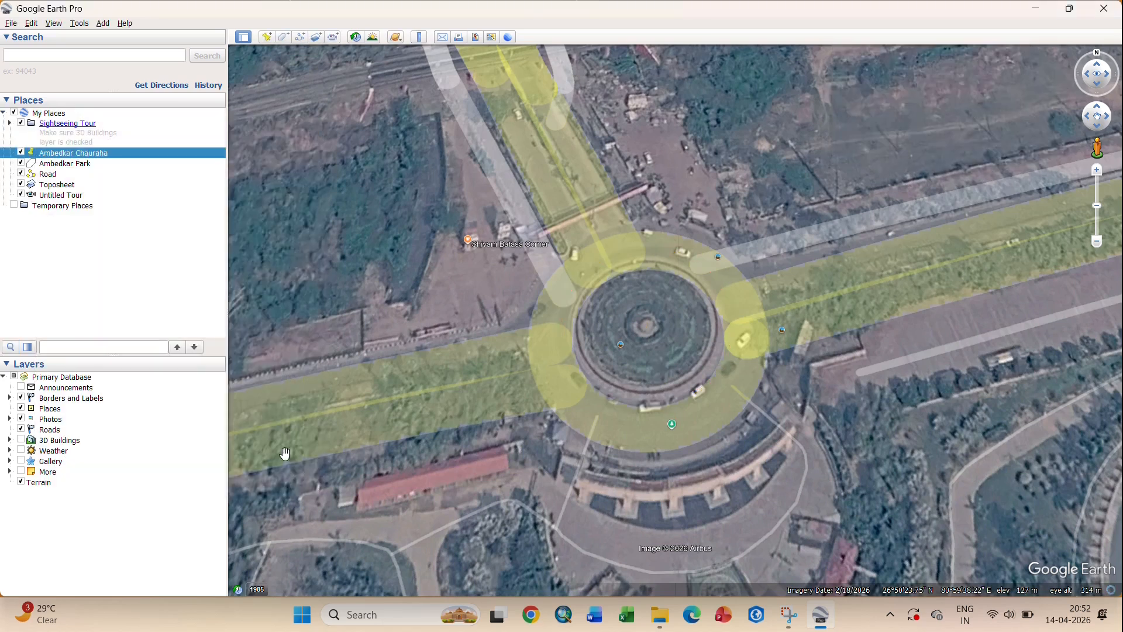
left_click(419, 37)
- Measure a 0.17 km 3D path from Janeshwar Mishra Park across the lake
left_click(983, 77)
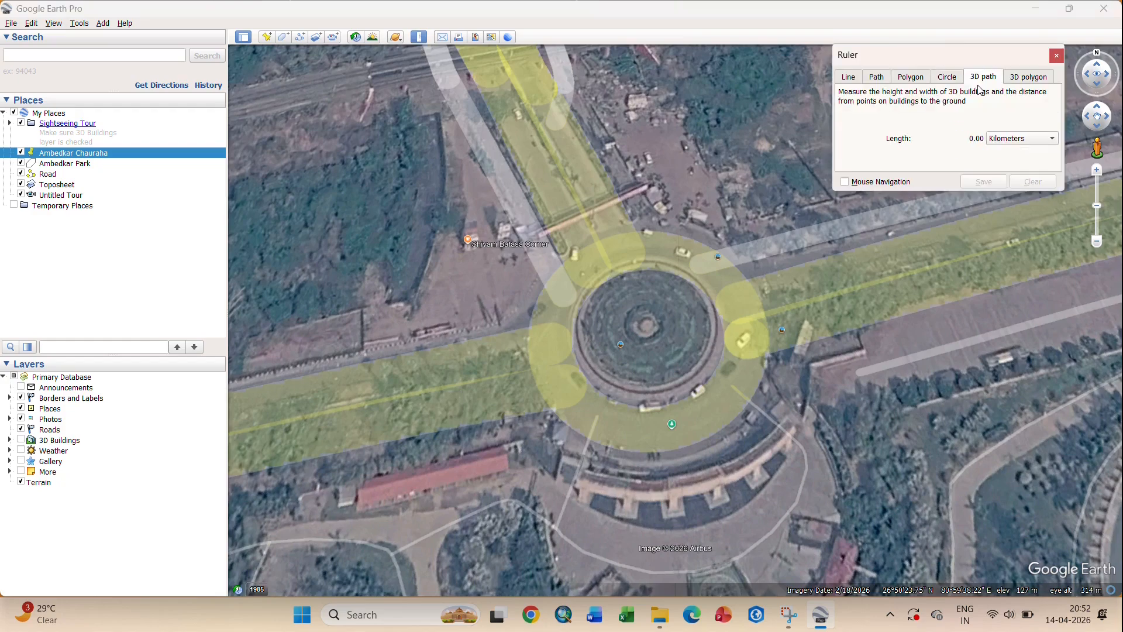
scroll(636, 310, "down", 5)
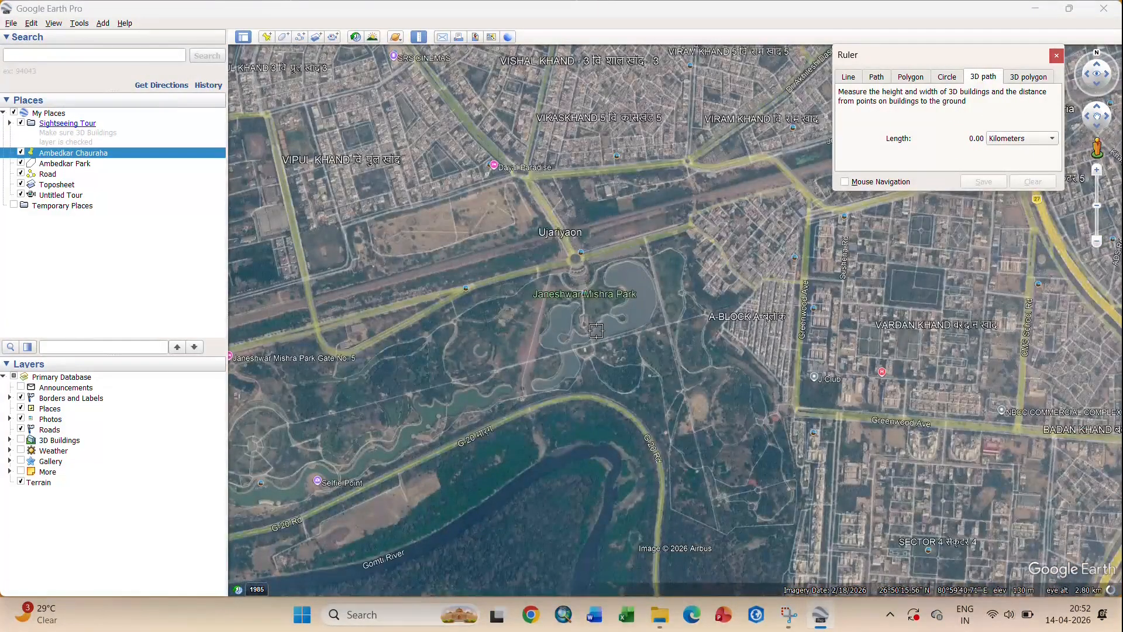
scroll(636, 310, "up", 4)
scroll(636, 335, "up", 3)
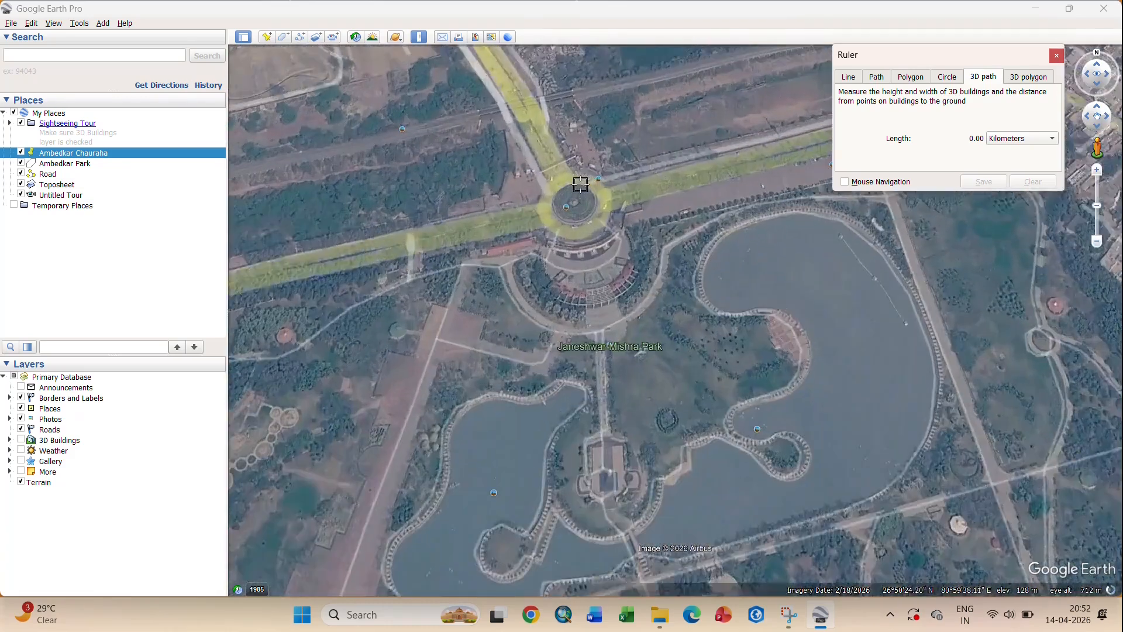
left_click(702, 323)
left_click(981, 443)
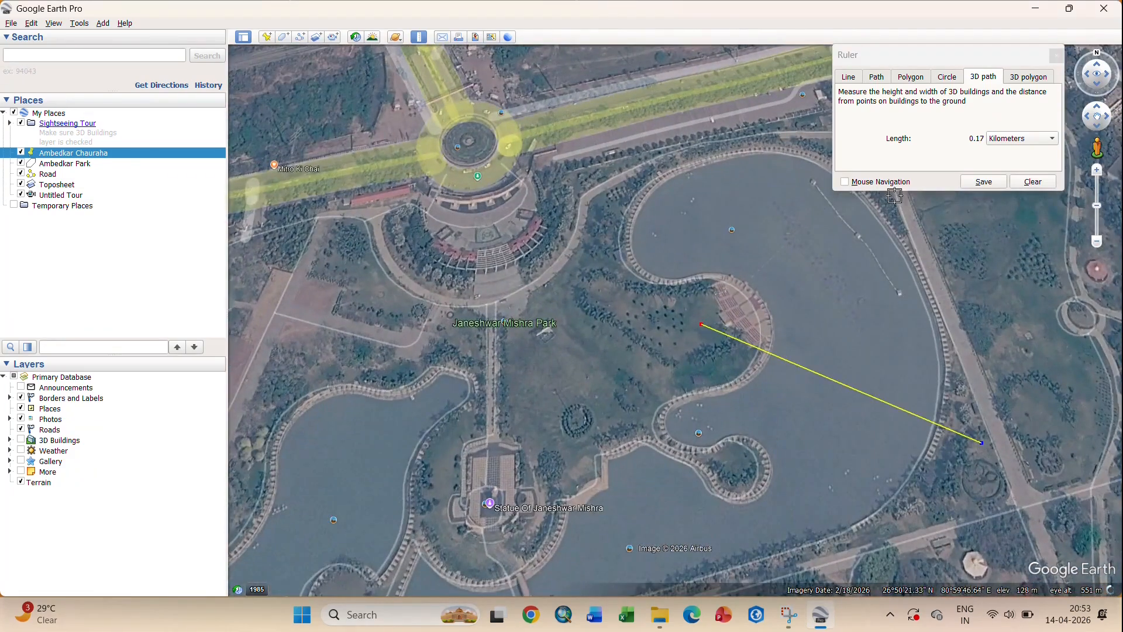
- Clear the 3D path measurement and close the Ruler
left_click(1022, 182)
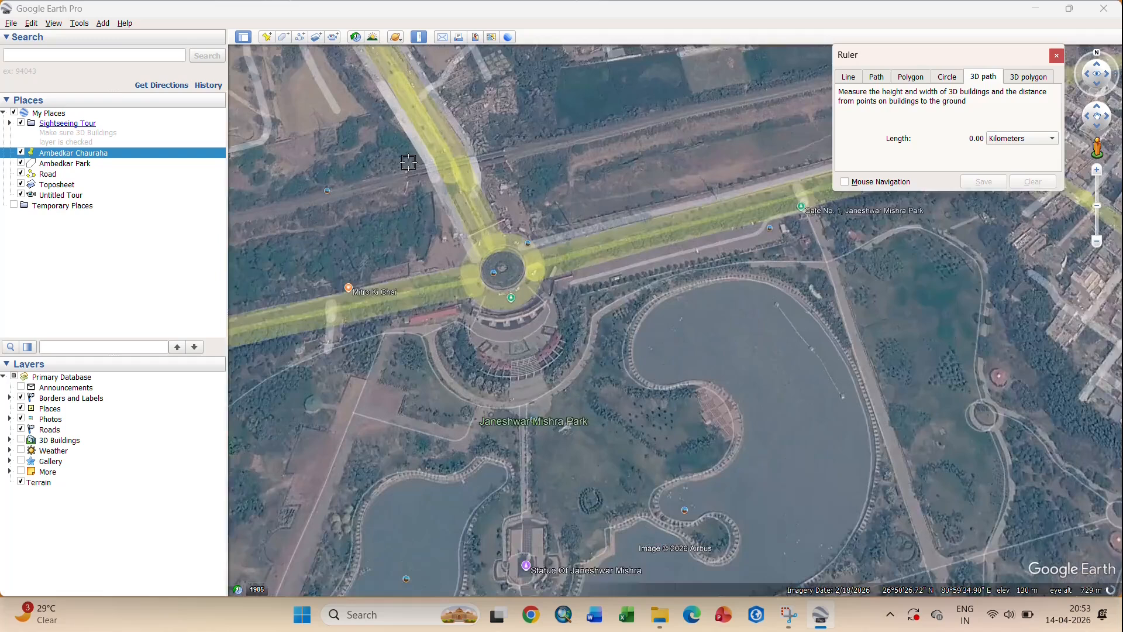
left_click(1009, 81)
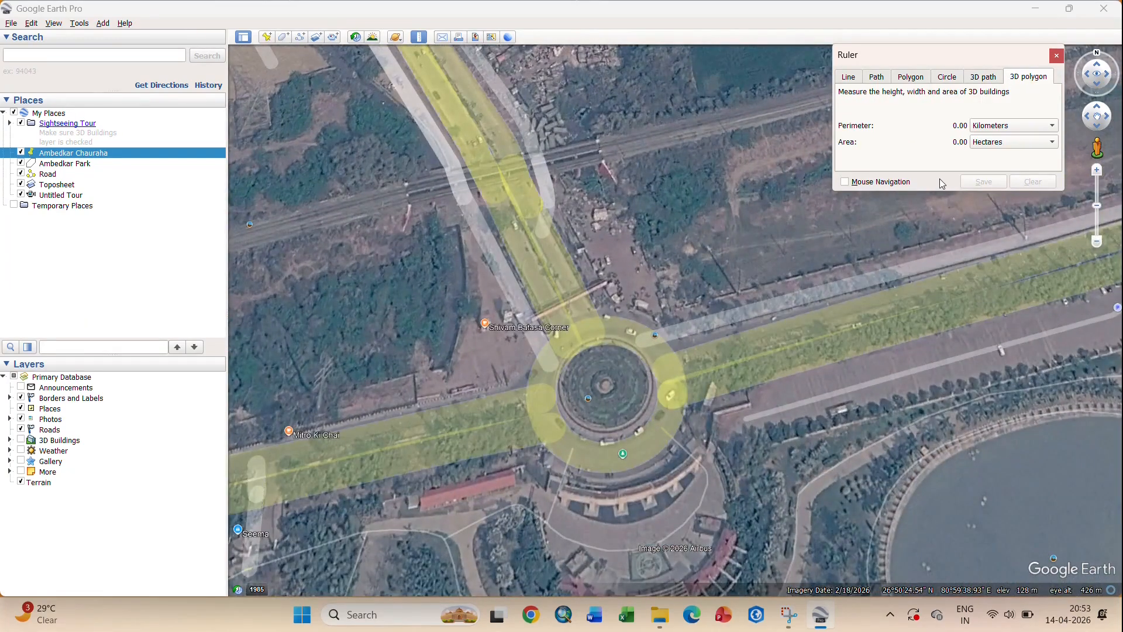
left_click(1056, 55)
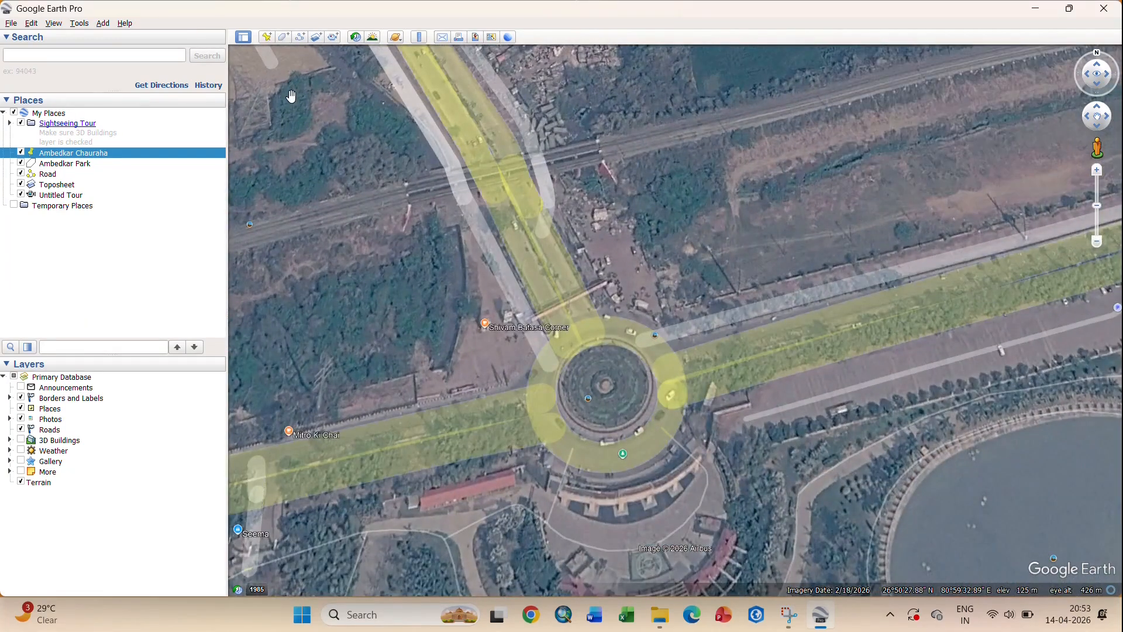
- Dismiss the e-mail options and zoom the print layout out to include the park, Sahara Lake and Gomti River
left_click(443, 38)
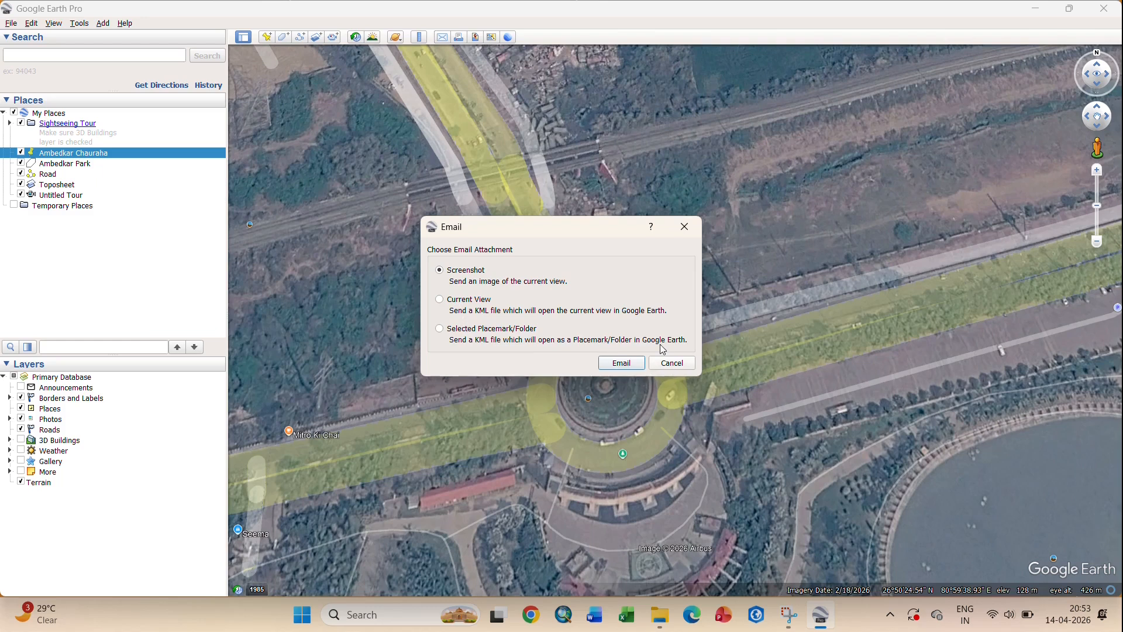
left_click(684, 227)
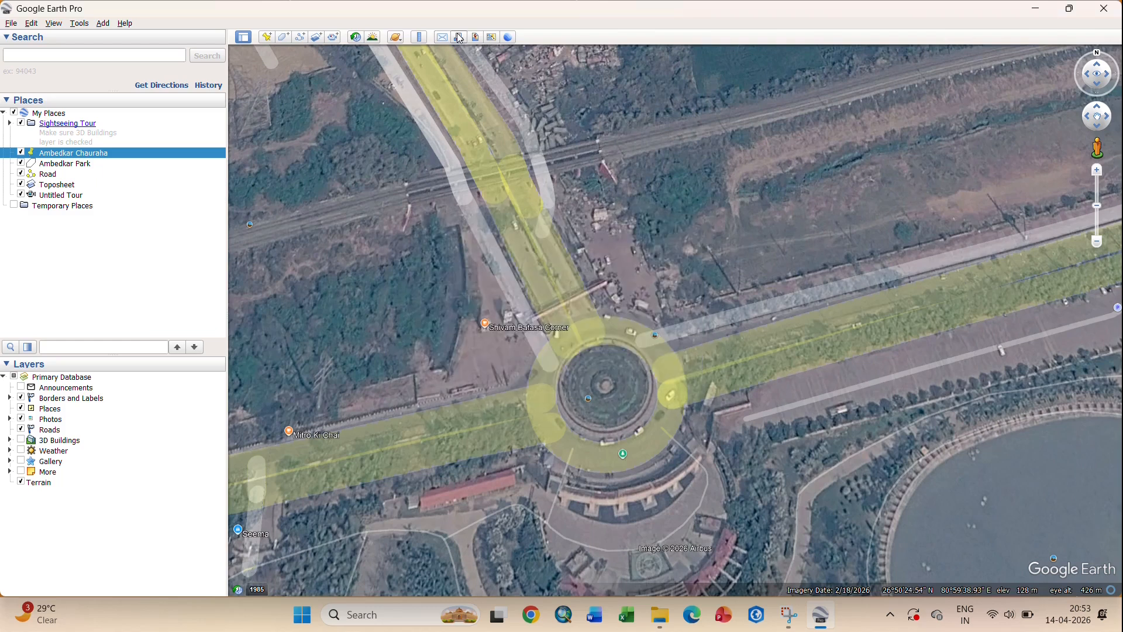
left_click(460, 38)
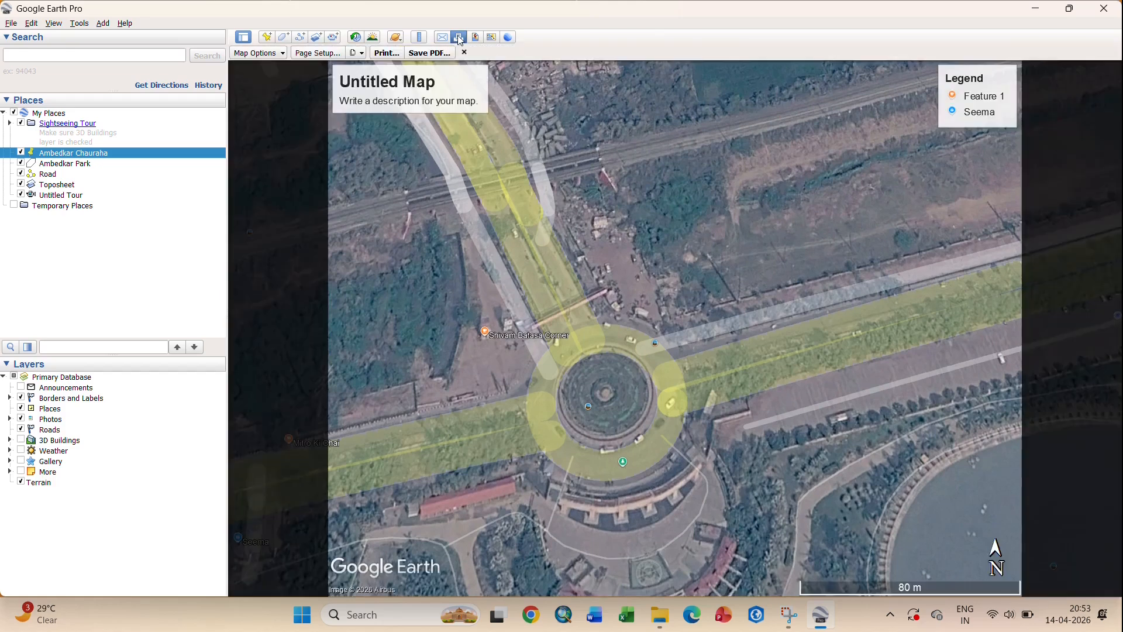
scroll(602, 389, "down", 3)
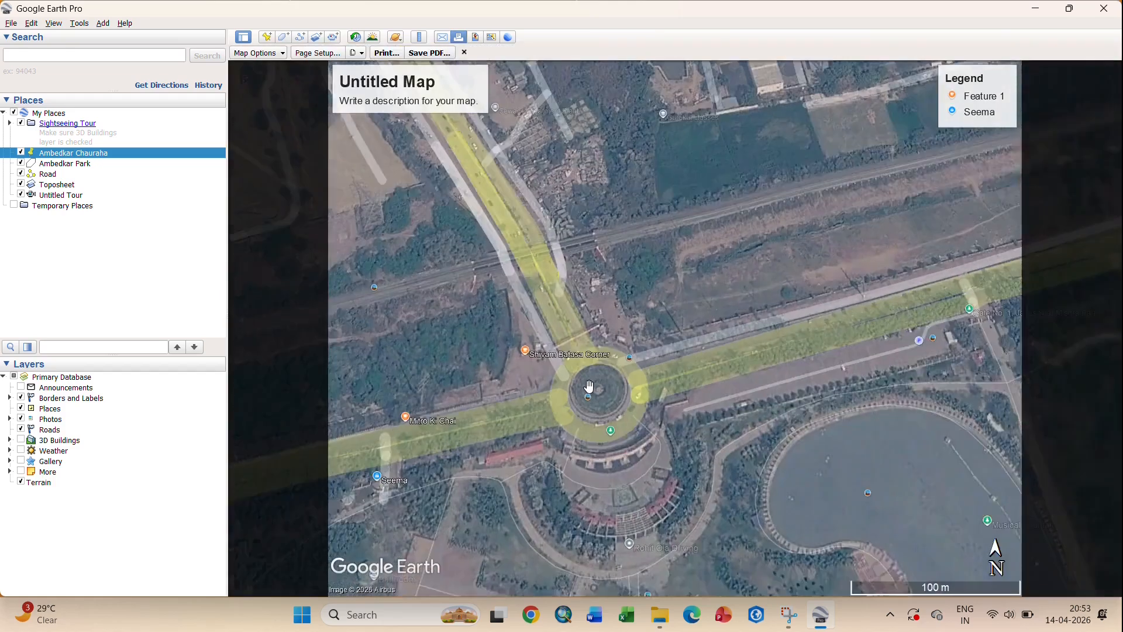
scroll(639, 290, "down", 5)
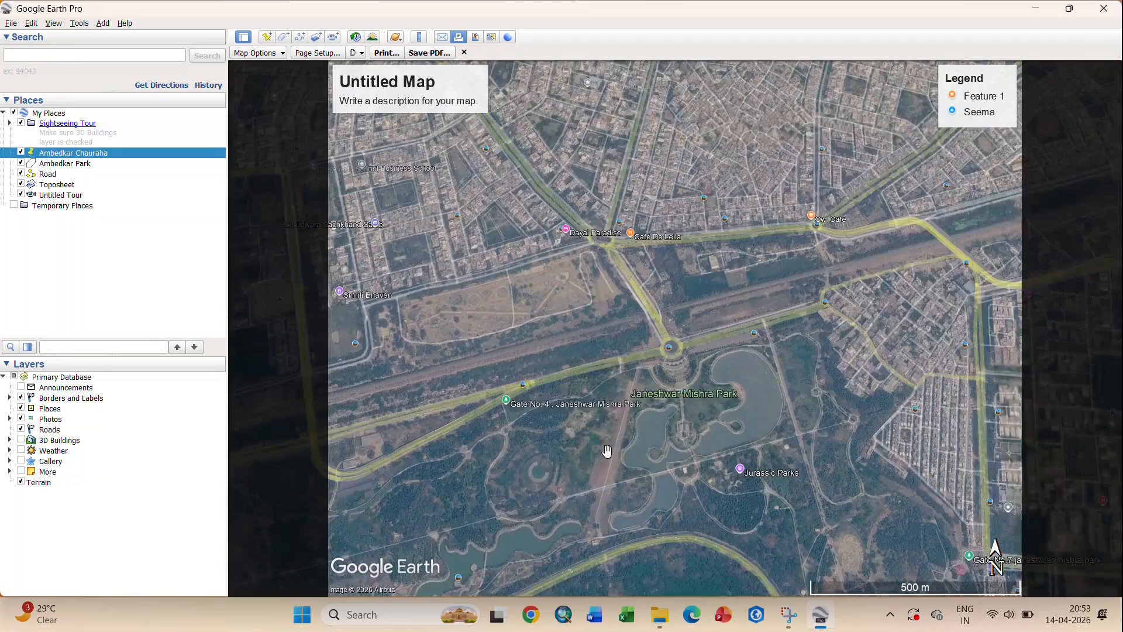
scroll(728, 322, "down", 3)
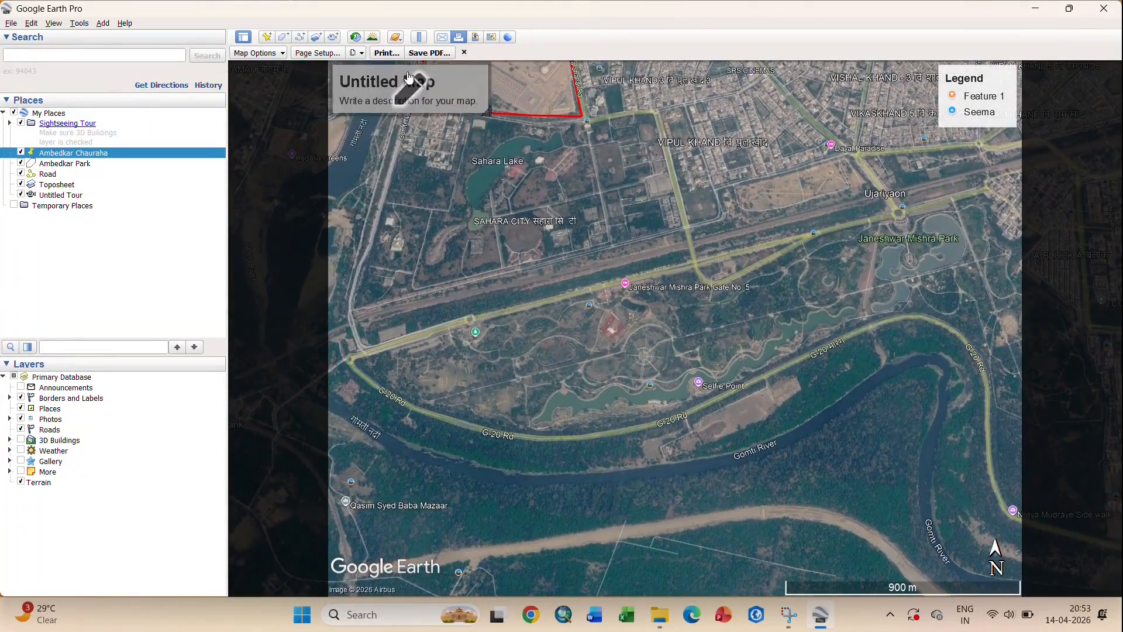
- Check Map Options, close the Print and Save PDF dialogs without output, and exit the print layout
left_click(258, 52)
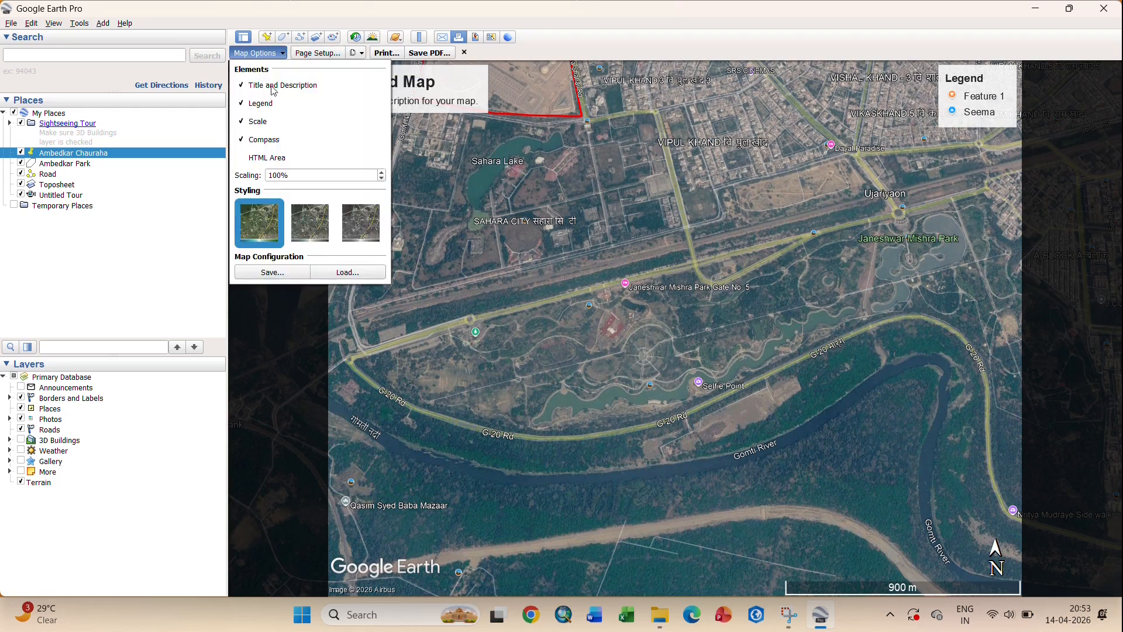
left_click(386, 53)
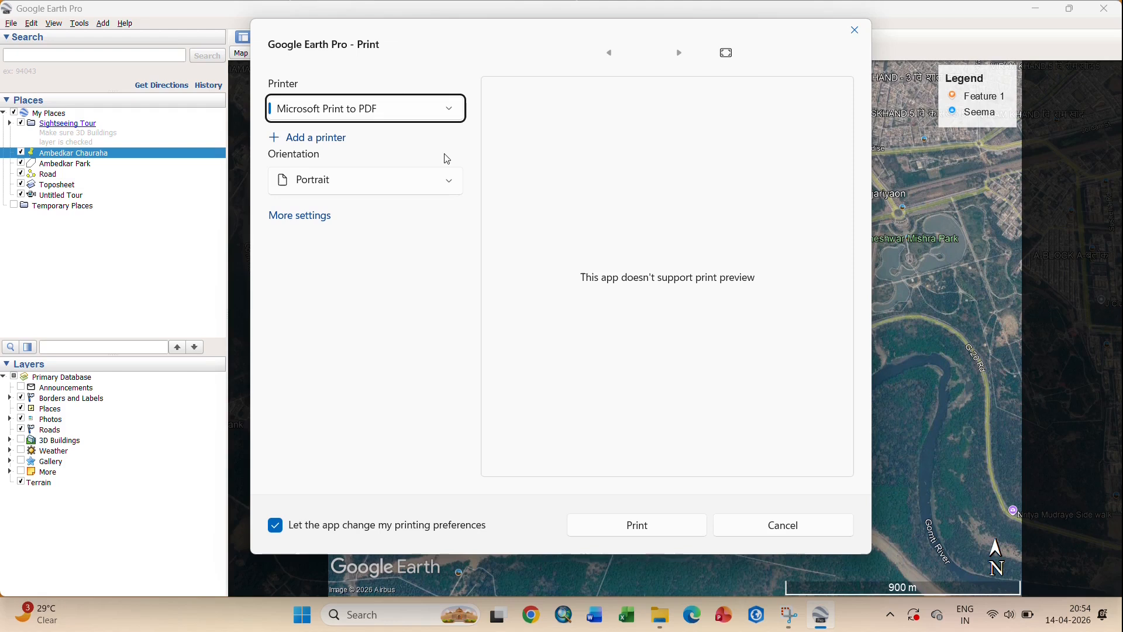
left_click(855, 30)
left_click(429, 53)
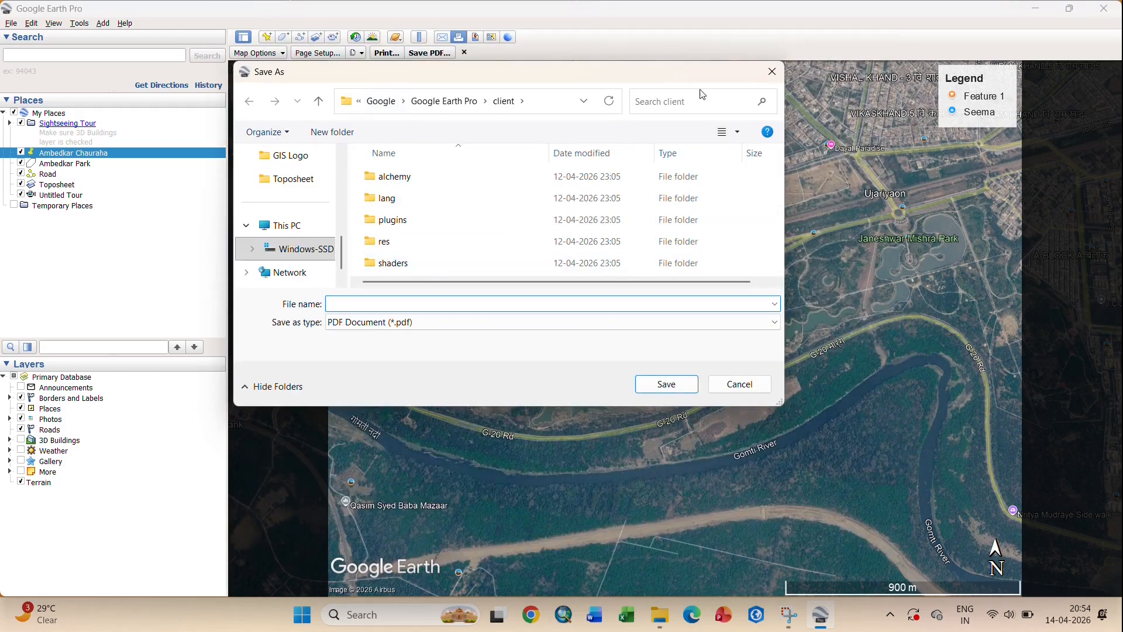
left_click(772, 72)
left_click(464, 52)
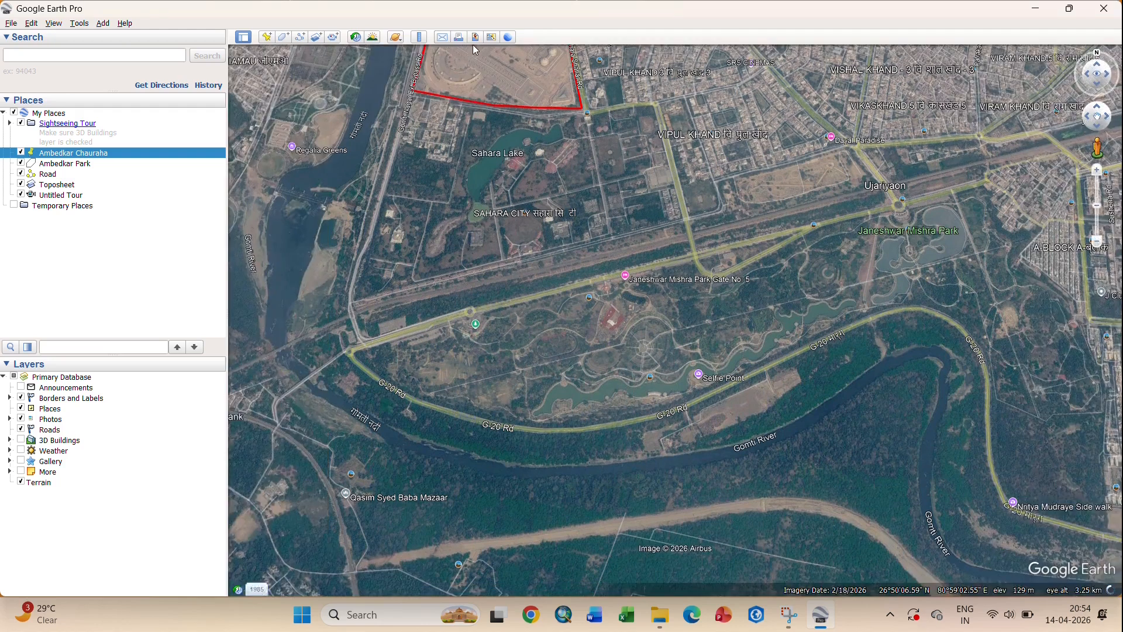
left_click(475, 39)
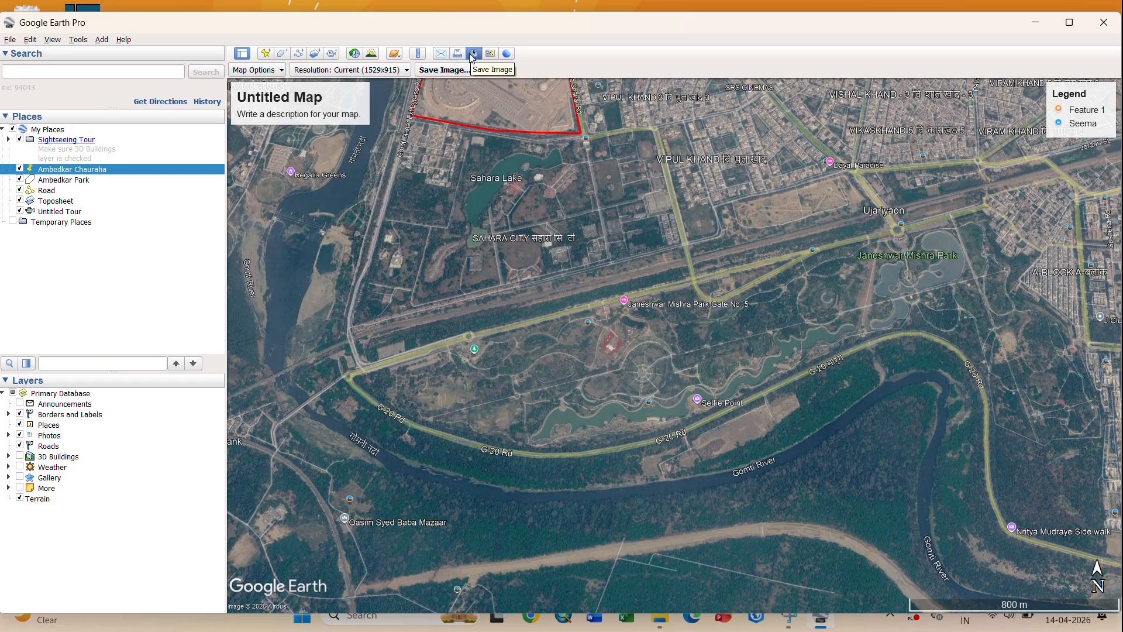
left_click(283, 70)
left_click(284, 70)
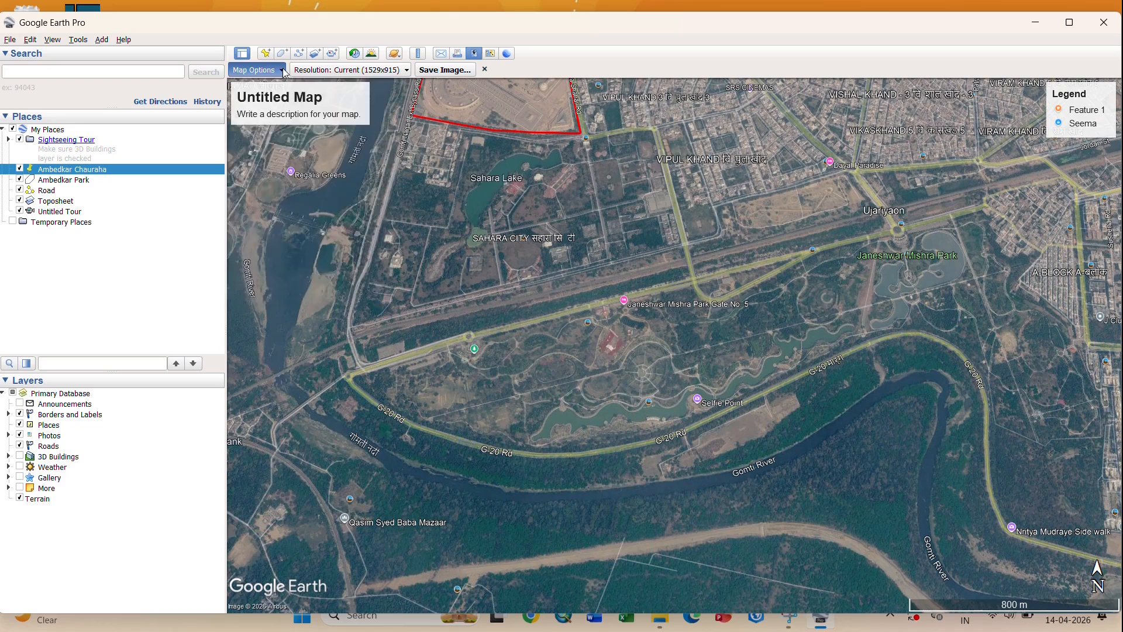
left_click(407, 71)
left_click(407, 71)
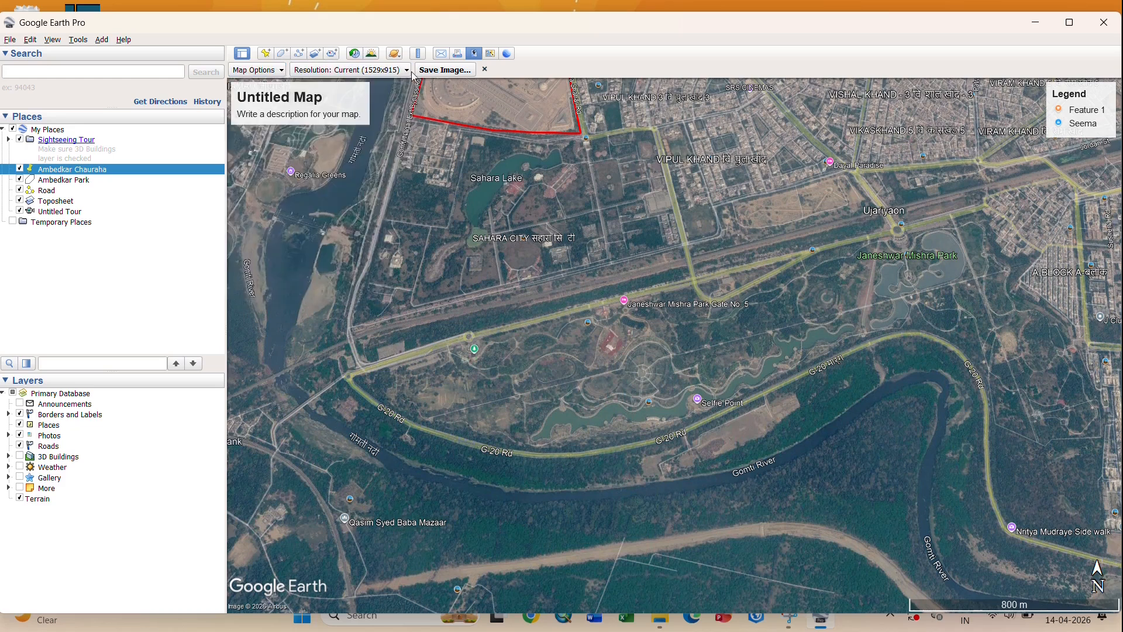
left_click(484, 70)
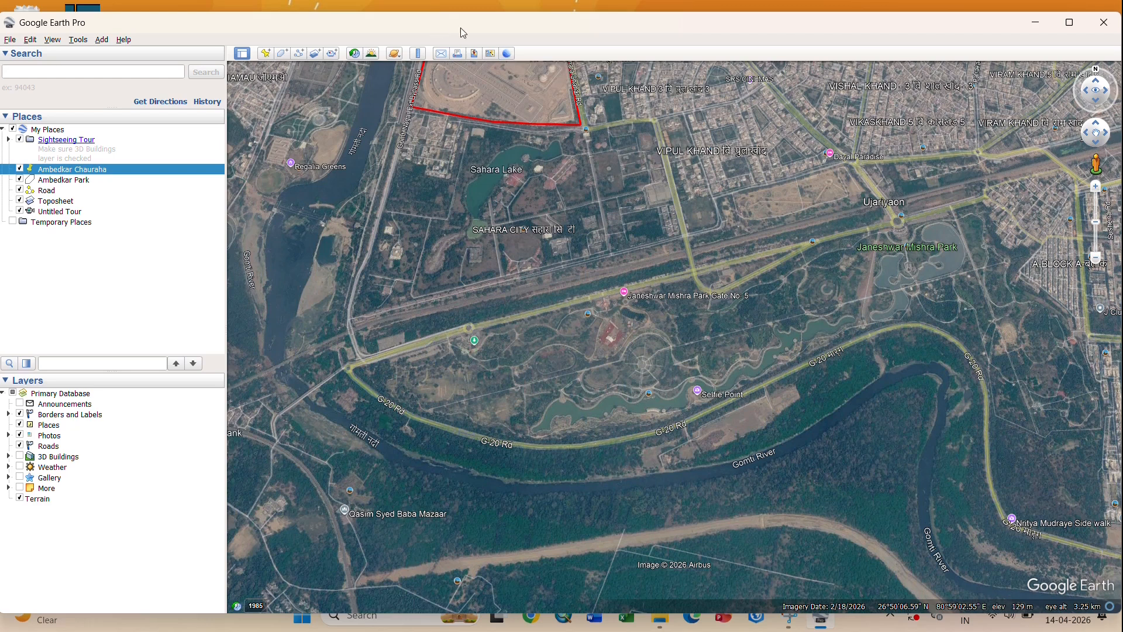
- Maximize the Google Earth Pro window and look through the File menu
left_click(1062, 27)
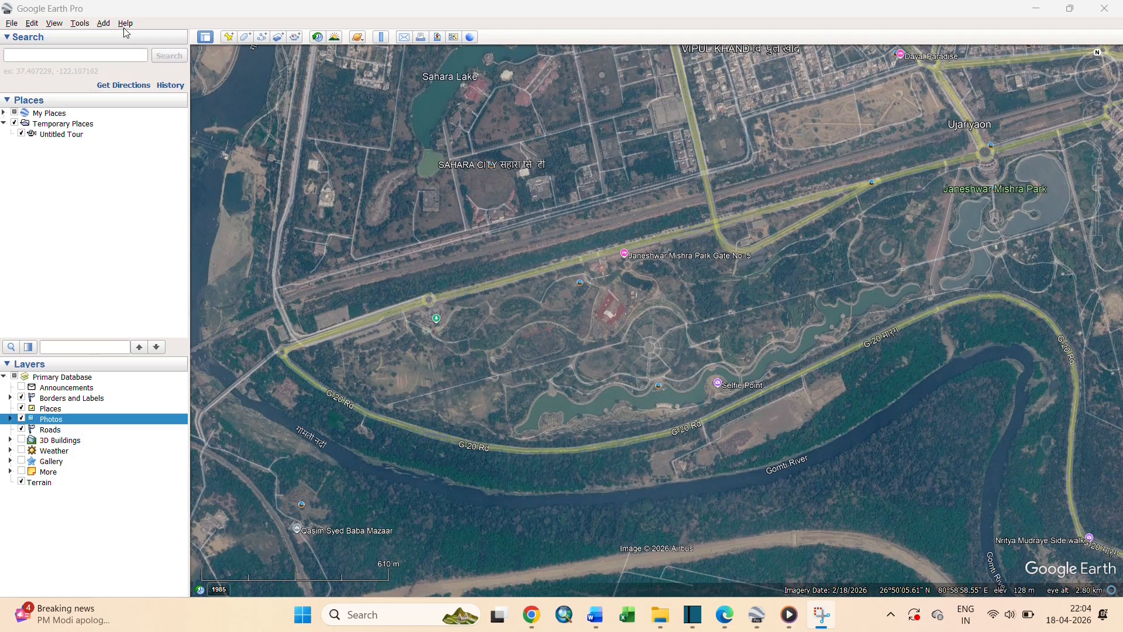
left_click(12, 23)
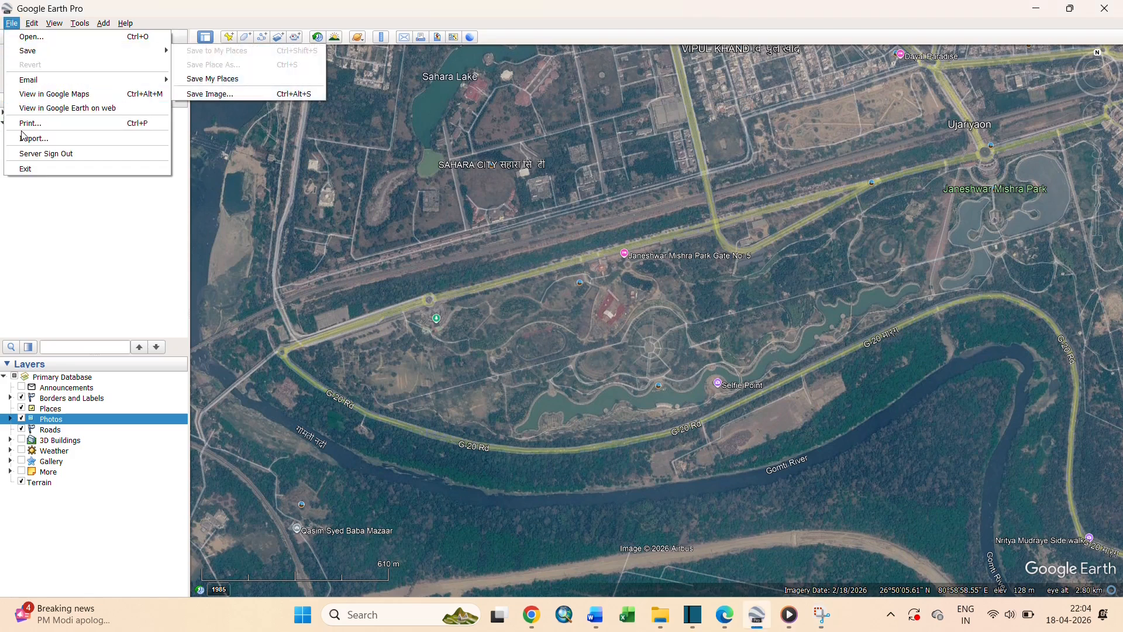
- Turn on View > Grid (Ctrl+L) to show labelled latitude/longitude lines over Lucknow
left_click(35, 25)
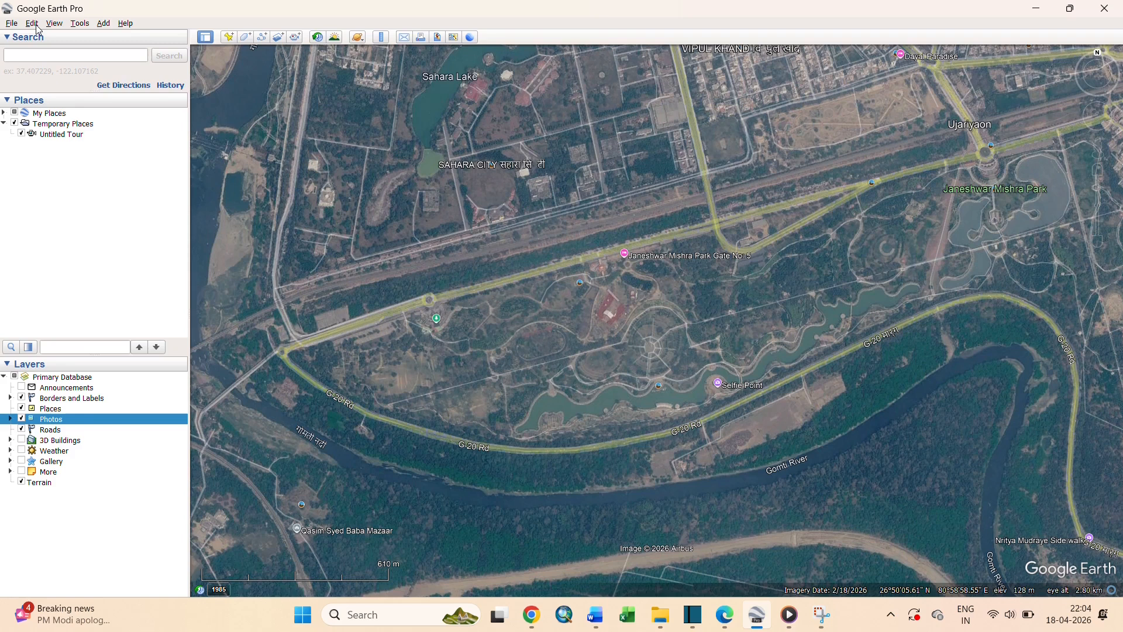
left_click(35, 25)
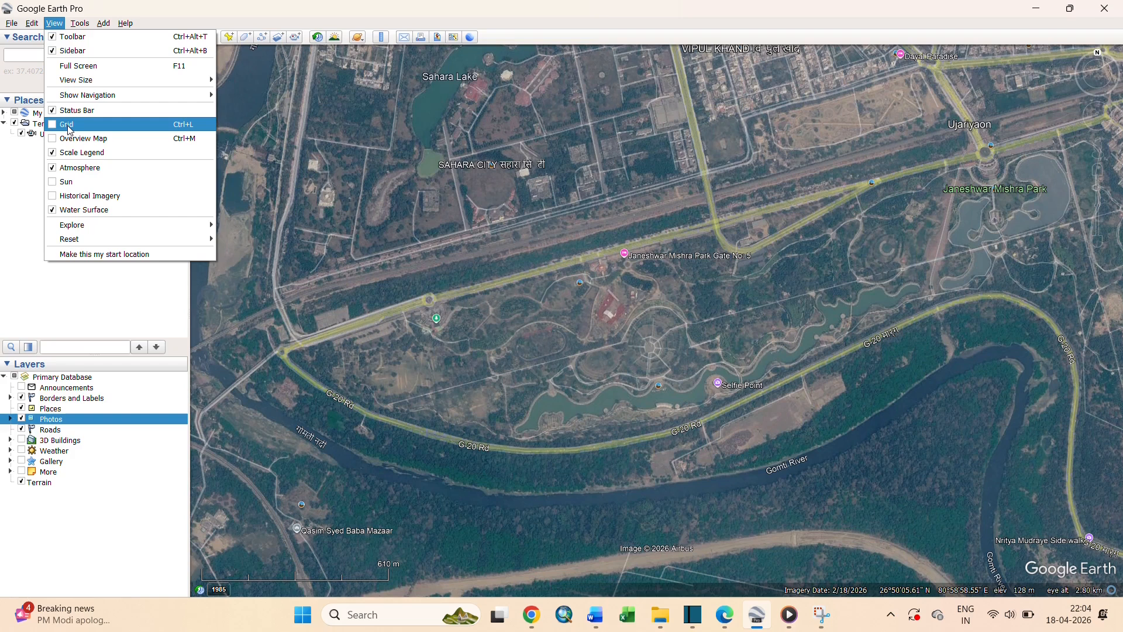
left_click(53, 125)
left_click(54, 24)
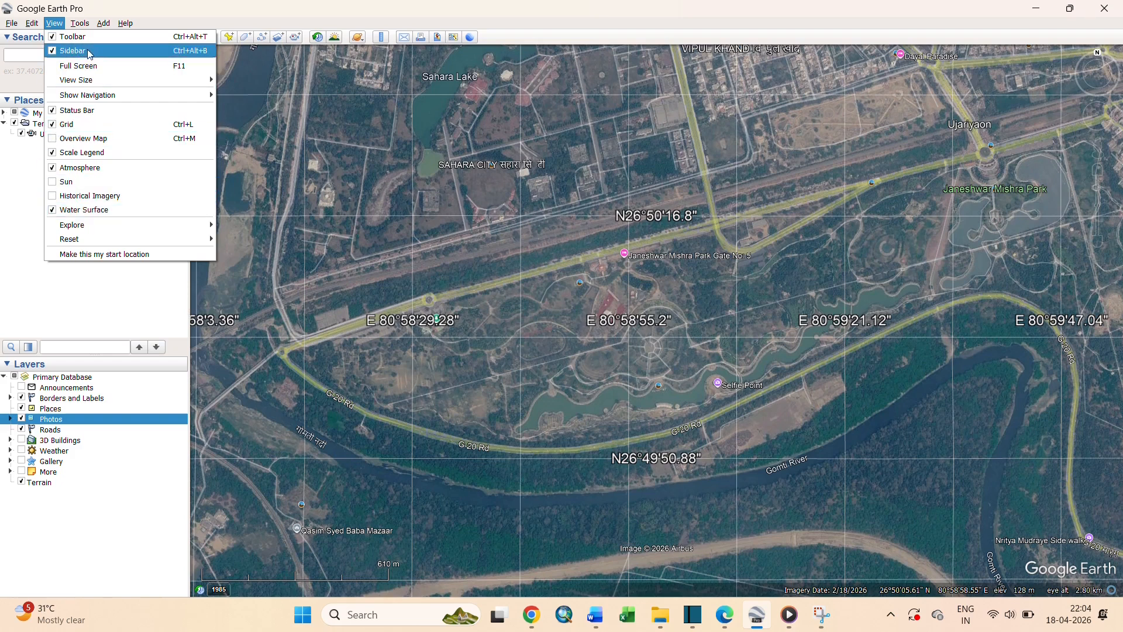
mouse_move(75, 27)
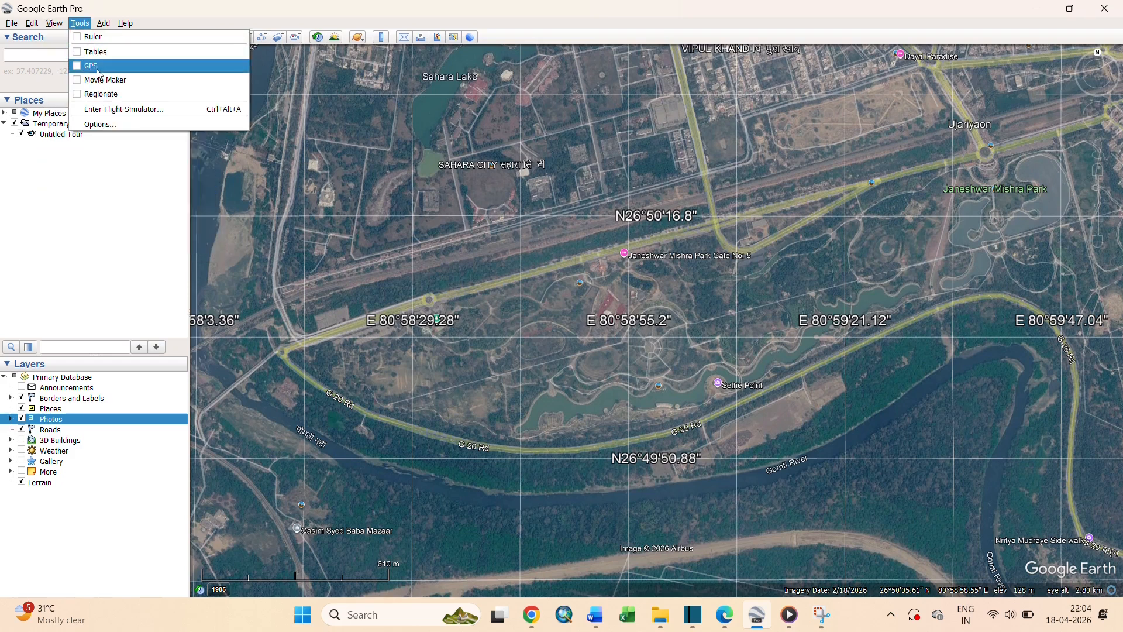
left_click(98, 124)
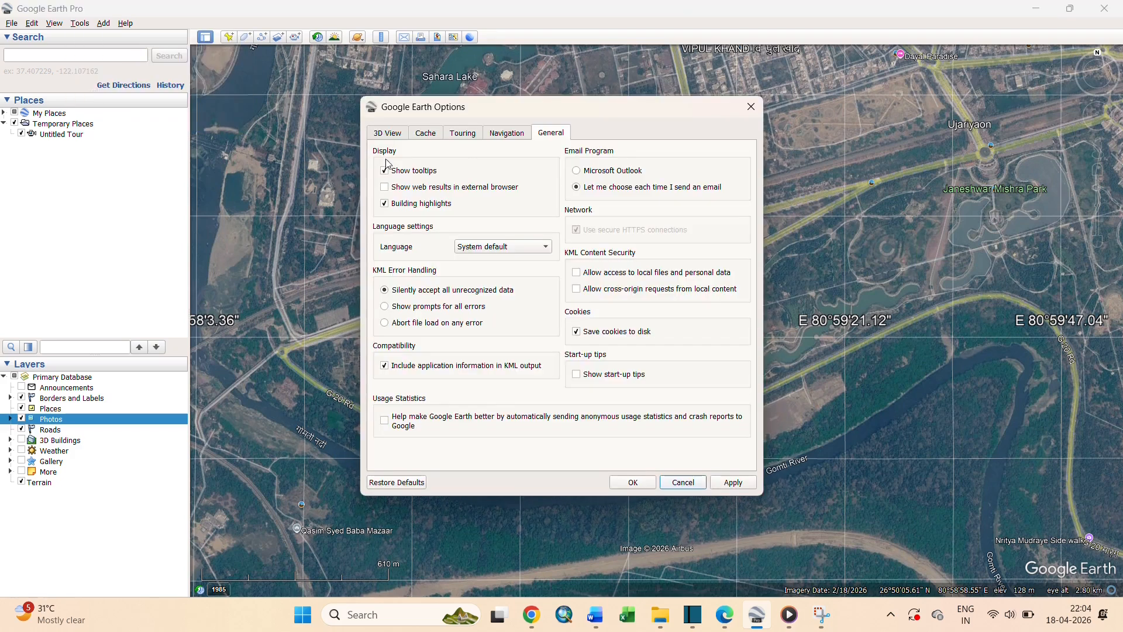
left_click(400, 133)
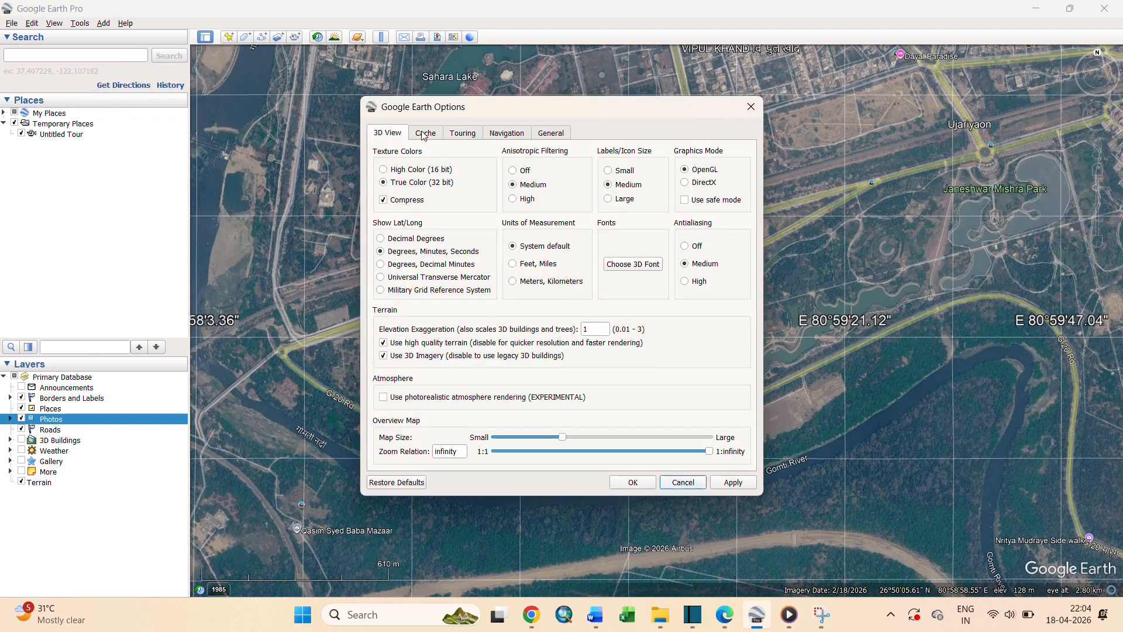
left_click(752, 107)
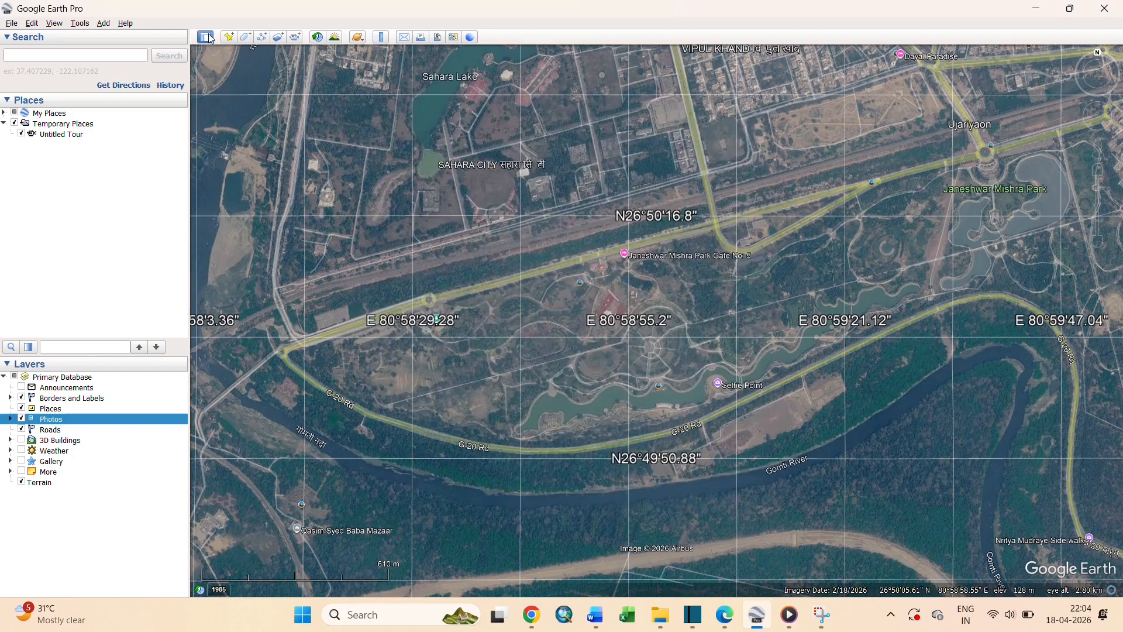
left_click(103, 24)
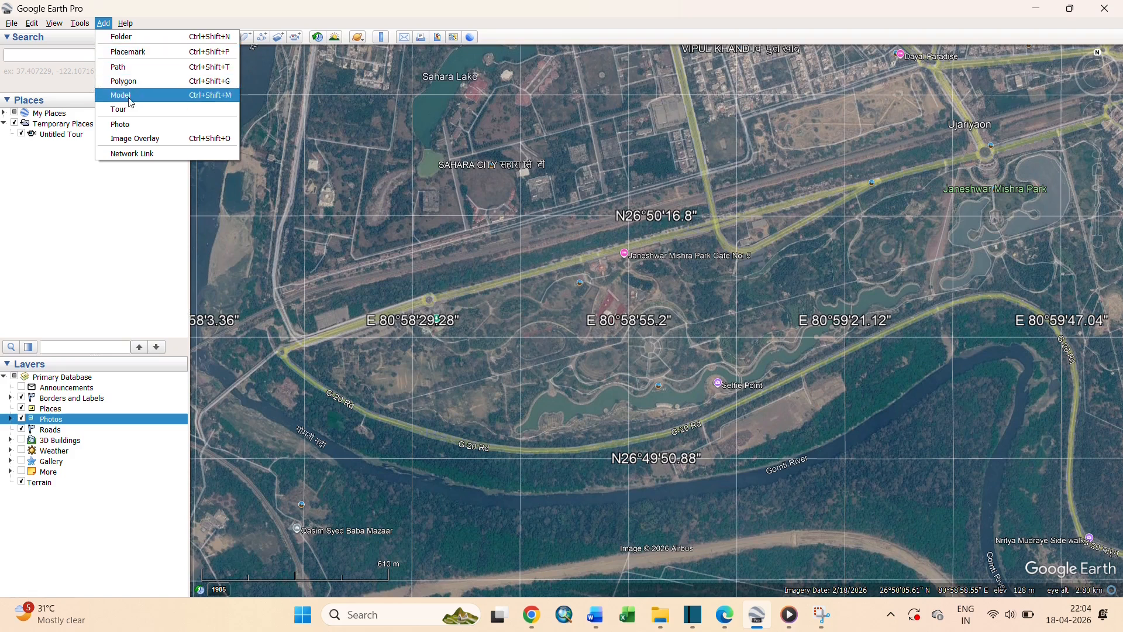
mouse_move(134, 27)
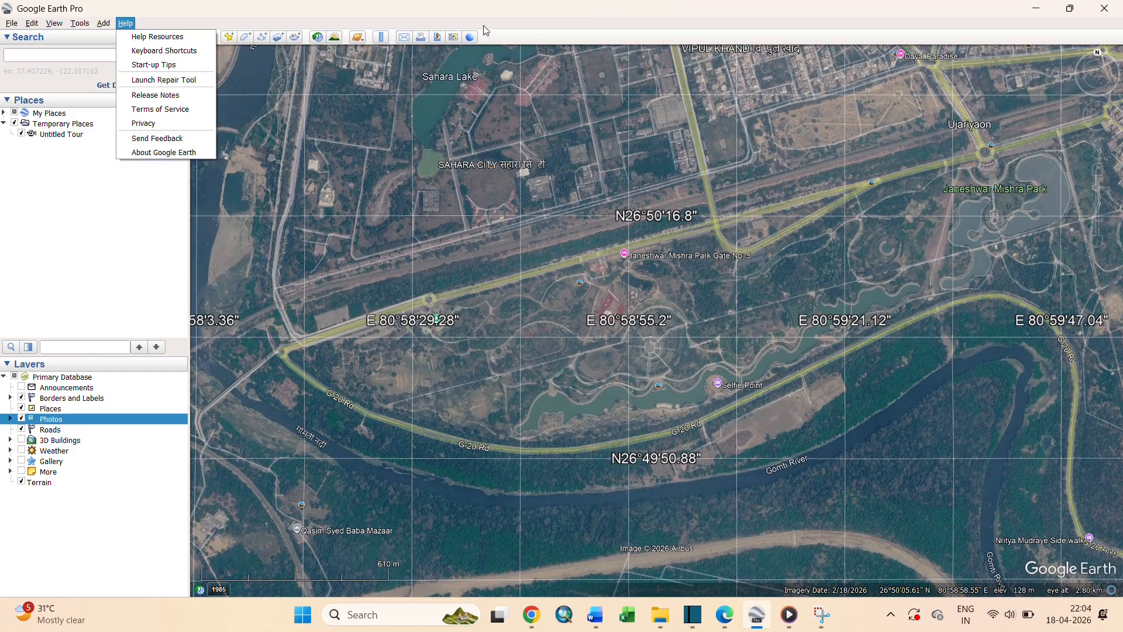
left_click(93, 233)
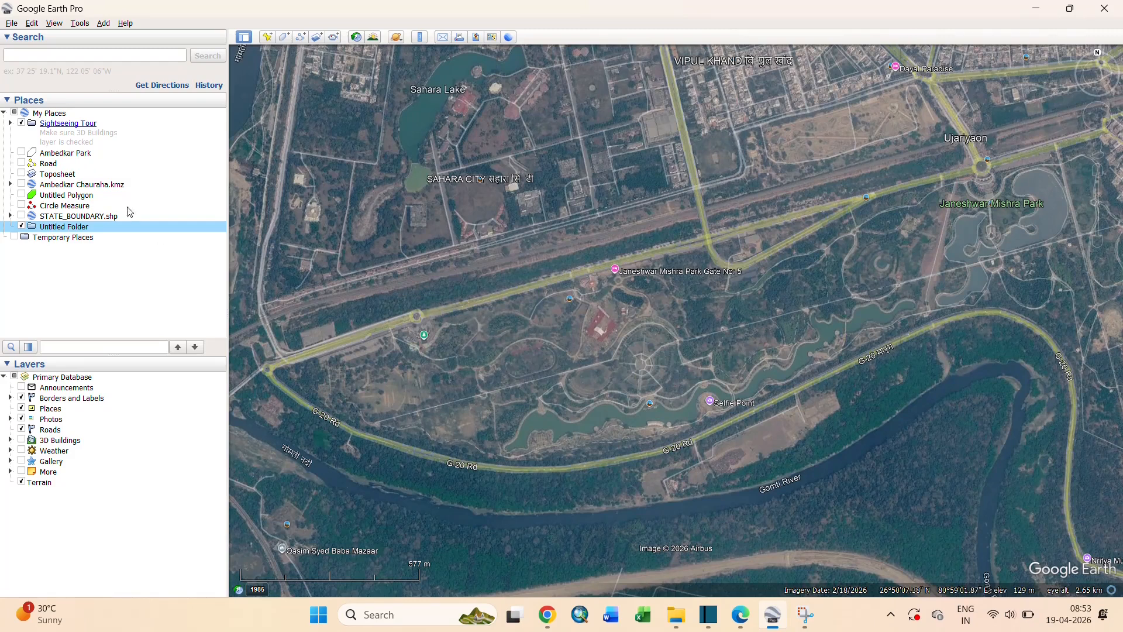
- Create a folder named 'New Folder' under My Places, below the Untitled Folder
right_click(49, 115)
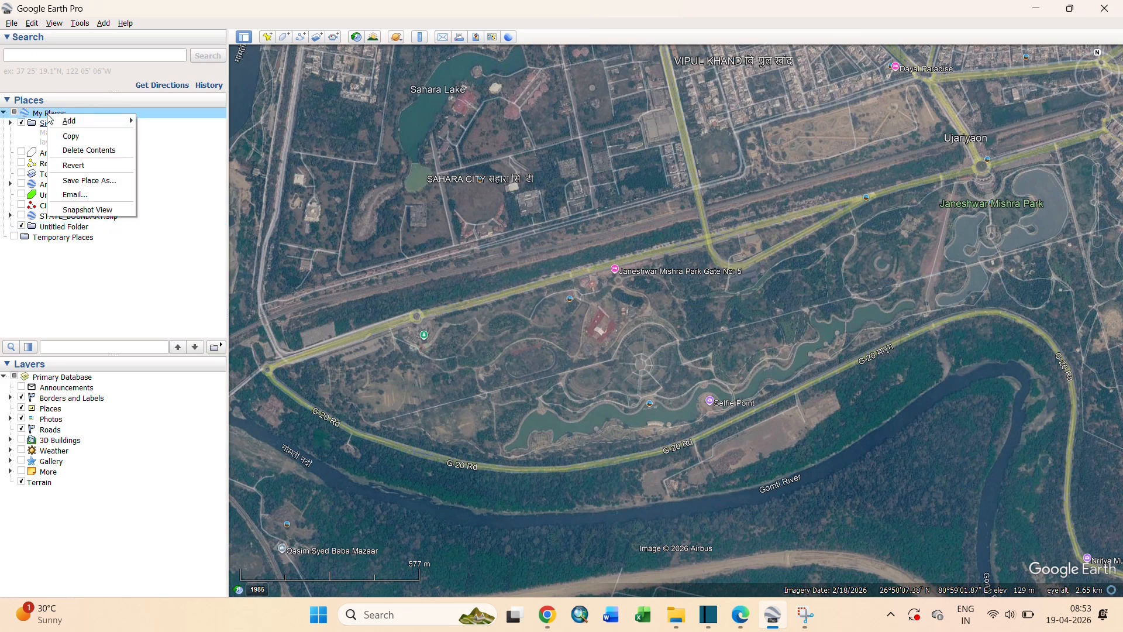
mouse_move(68, 120)
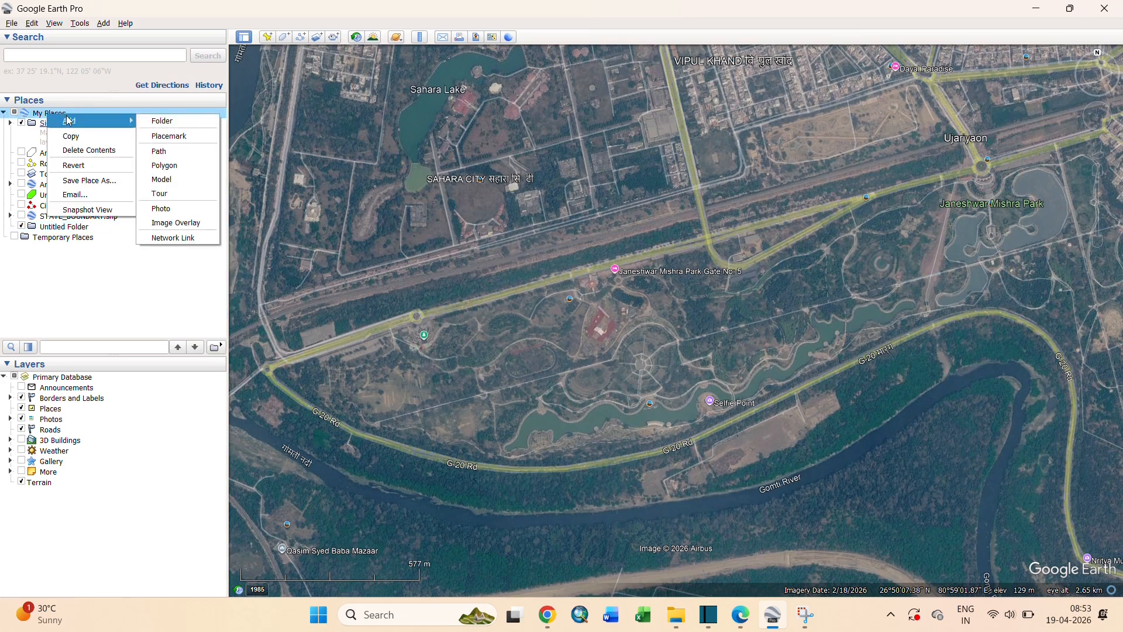
left_click(162, 121)
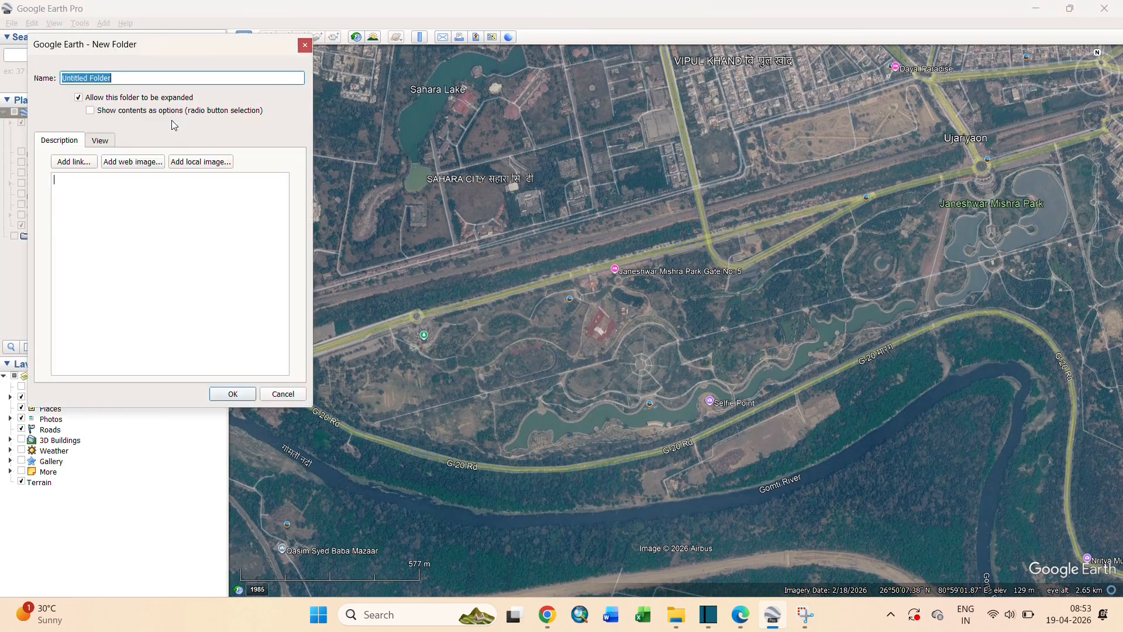
triple_click(106, 77)
type("New r")
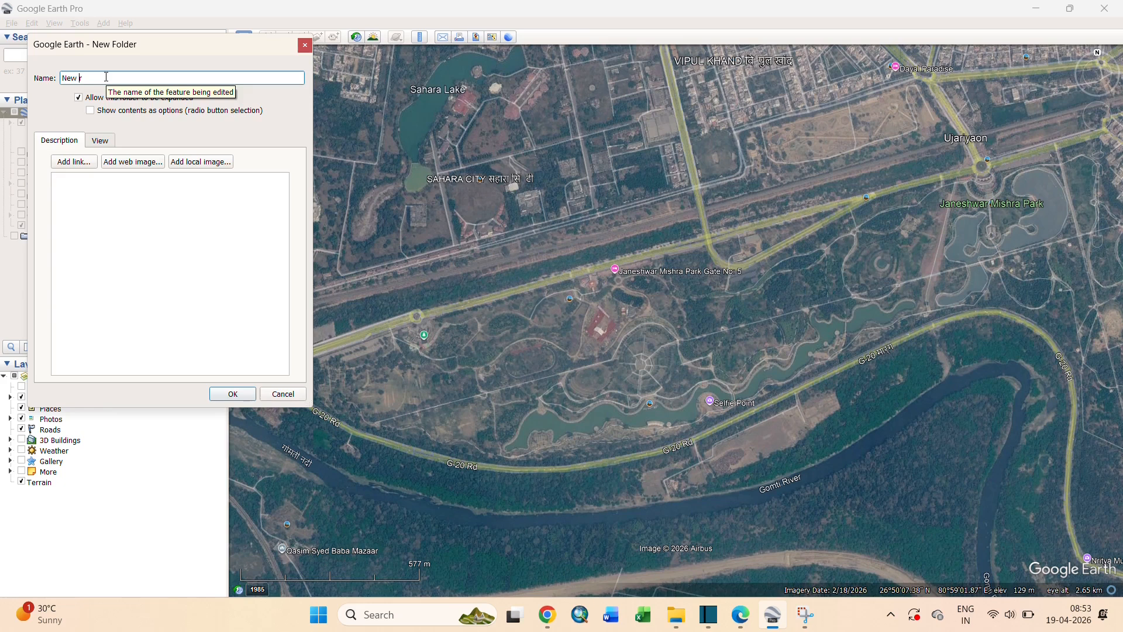
key("BackSpace")
left_click(237, 395)
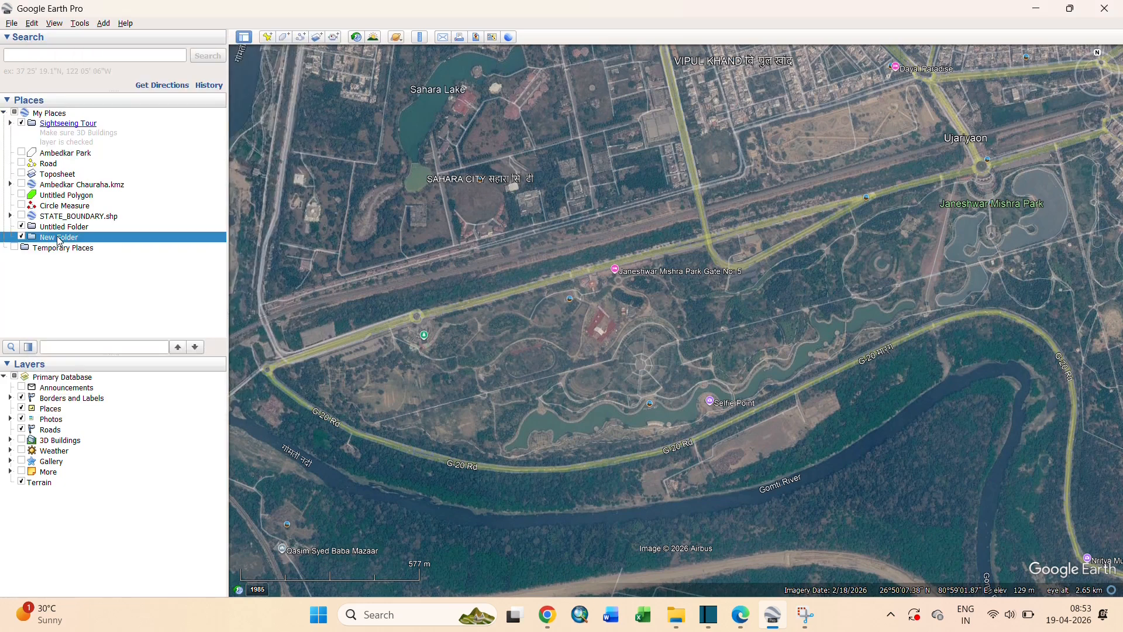